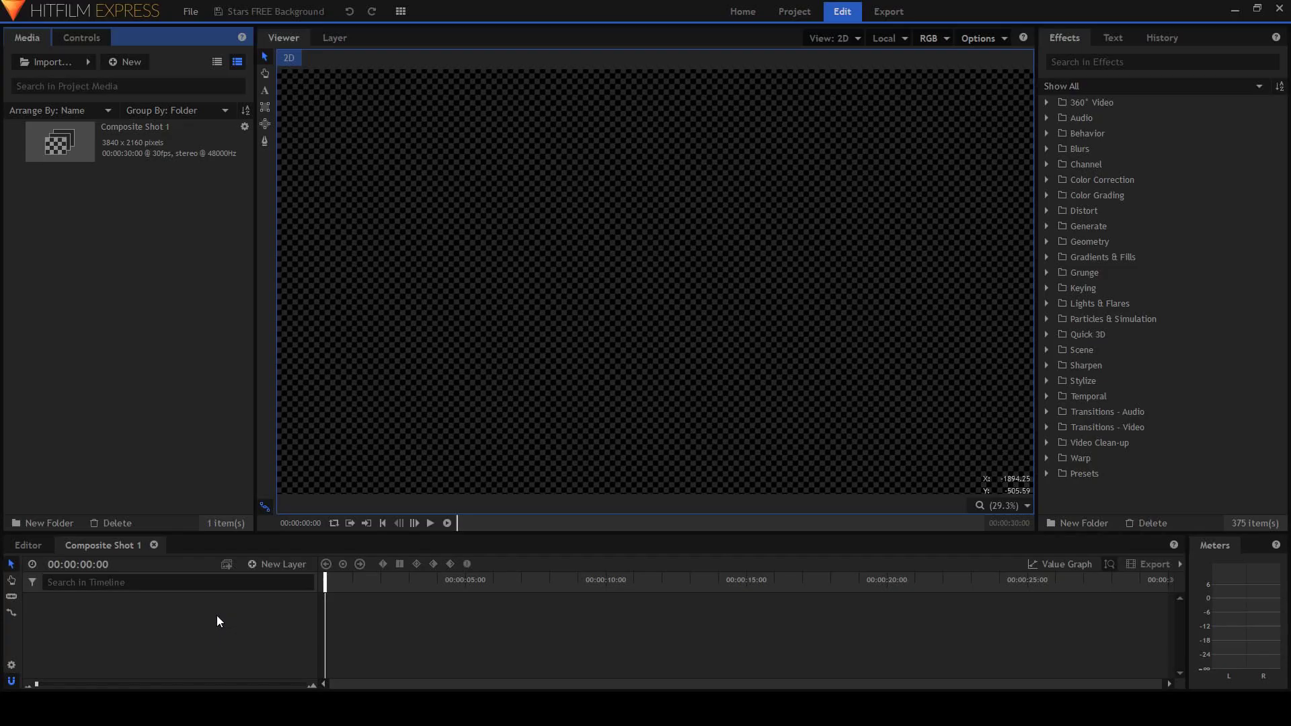
- Create a black plane named Stars-A on the timeline and search effects for Fractal Noise
key("ctrl+alt+a")
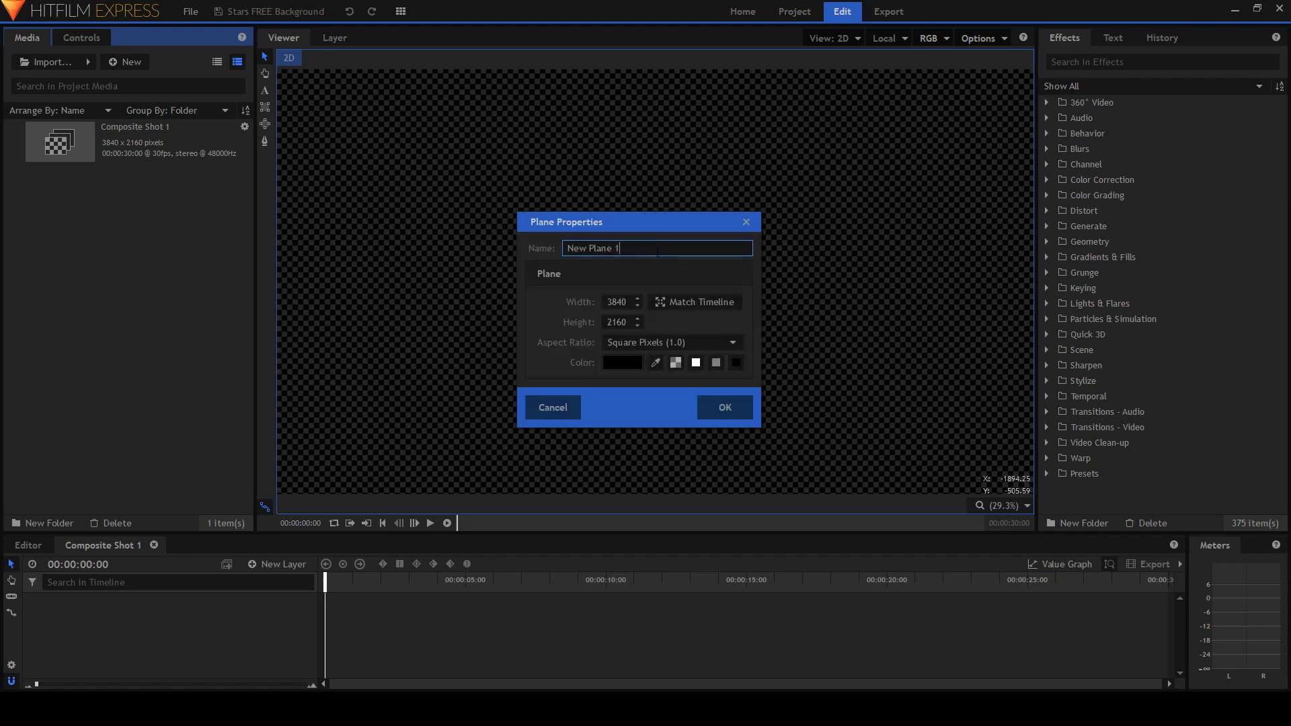
key("ctrl+a")
type("Stars-")
type("A")
key("Return")
left_click_drag(71, 197, 50, 611)
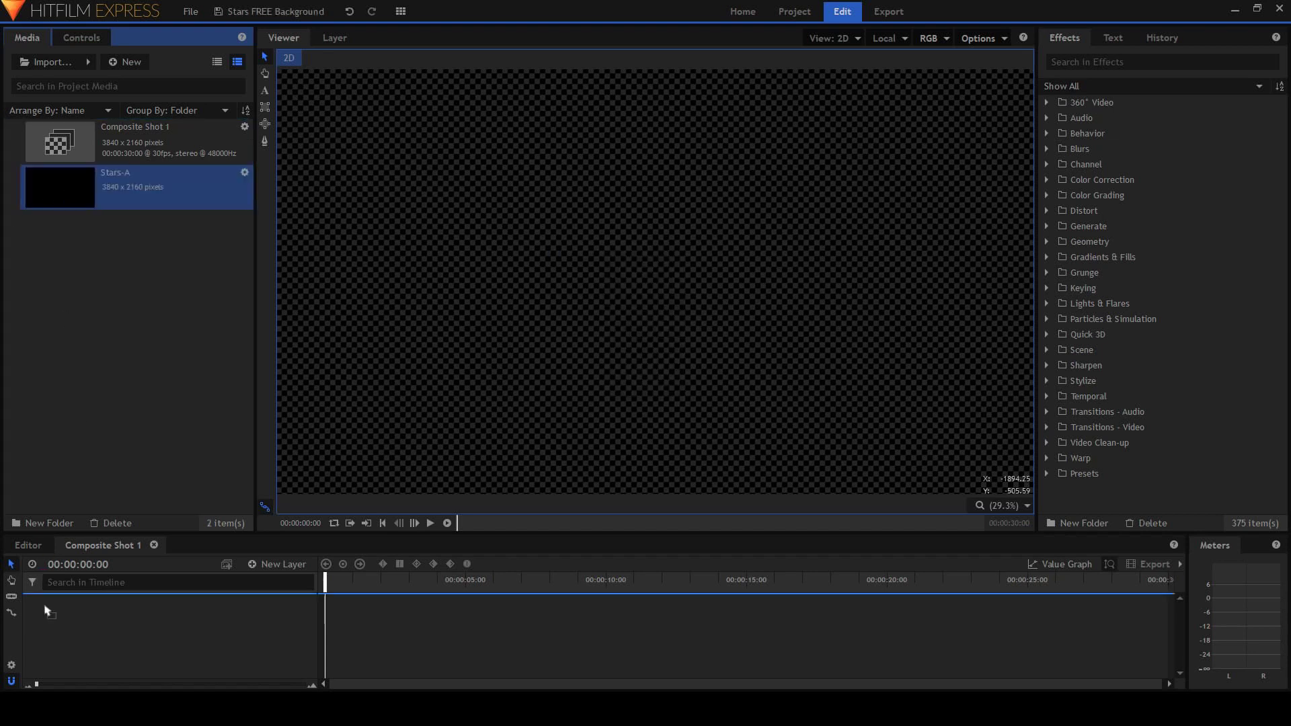
left_click(1161, 62)
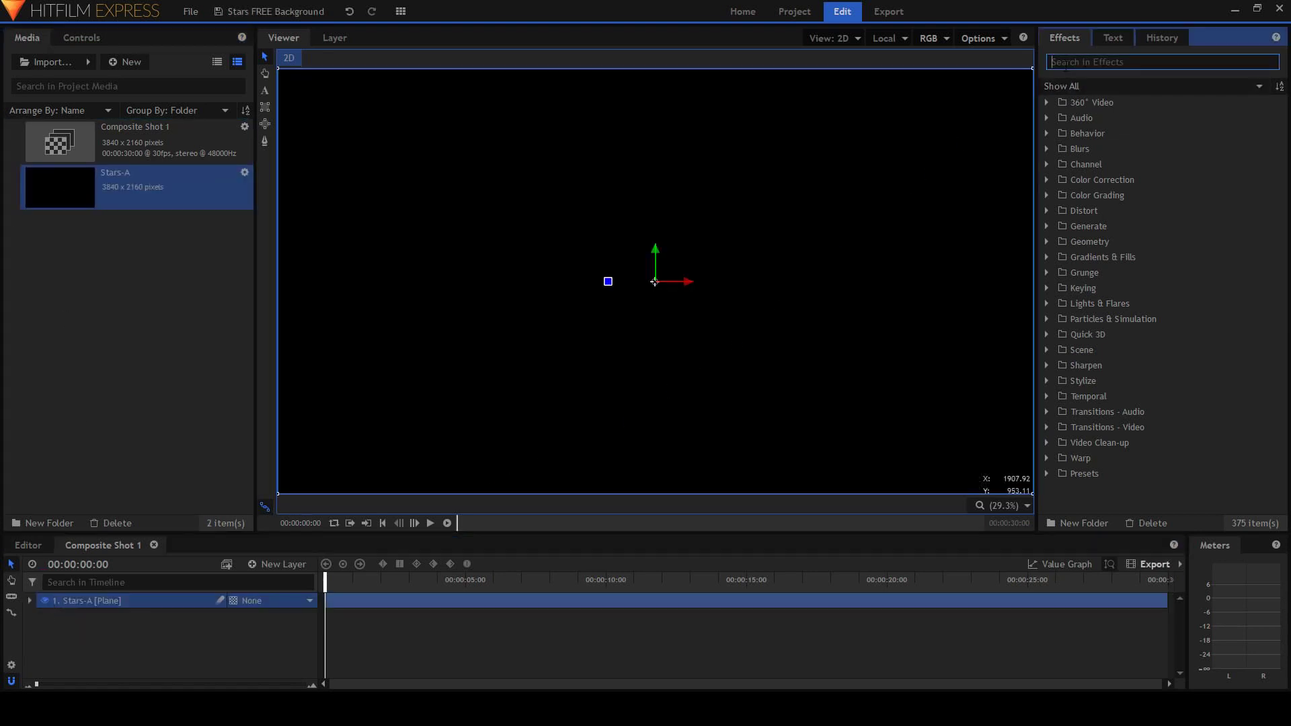
type("FRA")
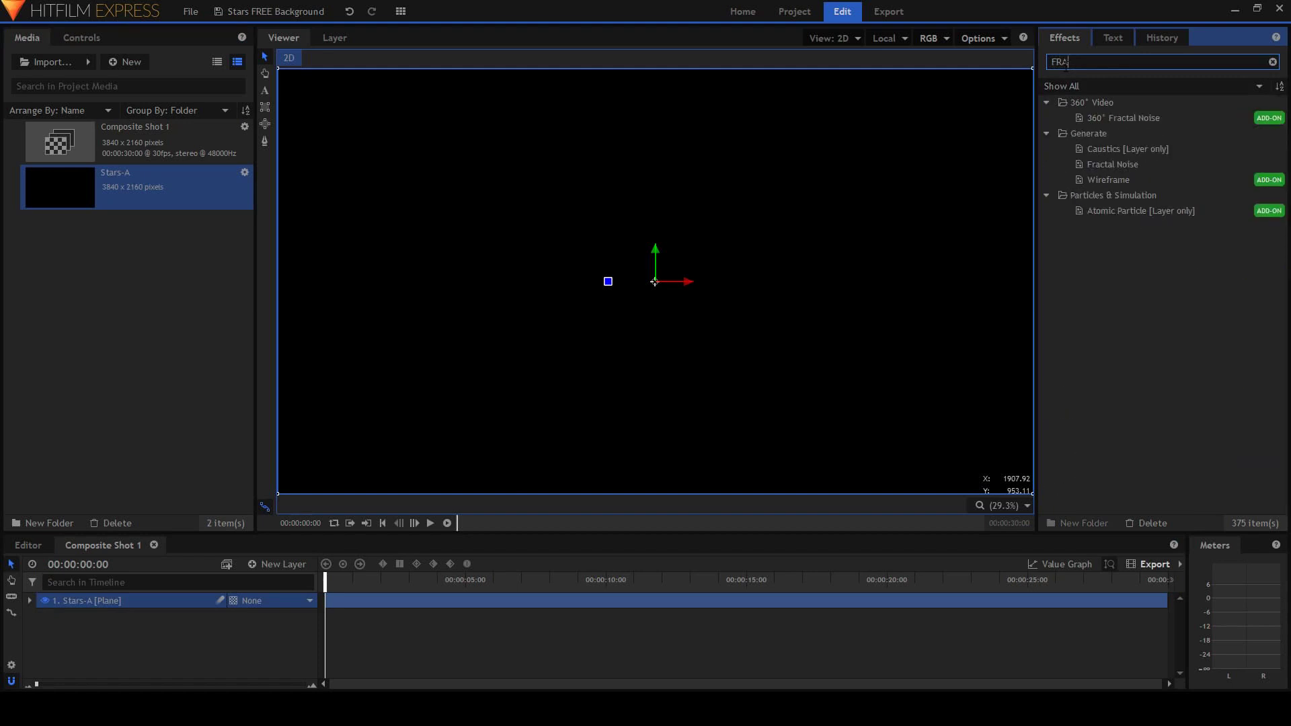
- Apply Fractal Noise to Stars-A with the Starfield preset and a 24 px scale
left_click(1166, 167)
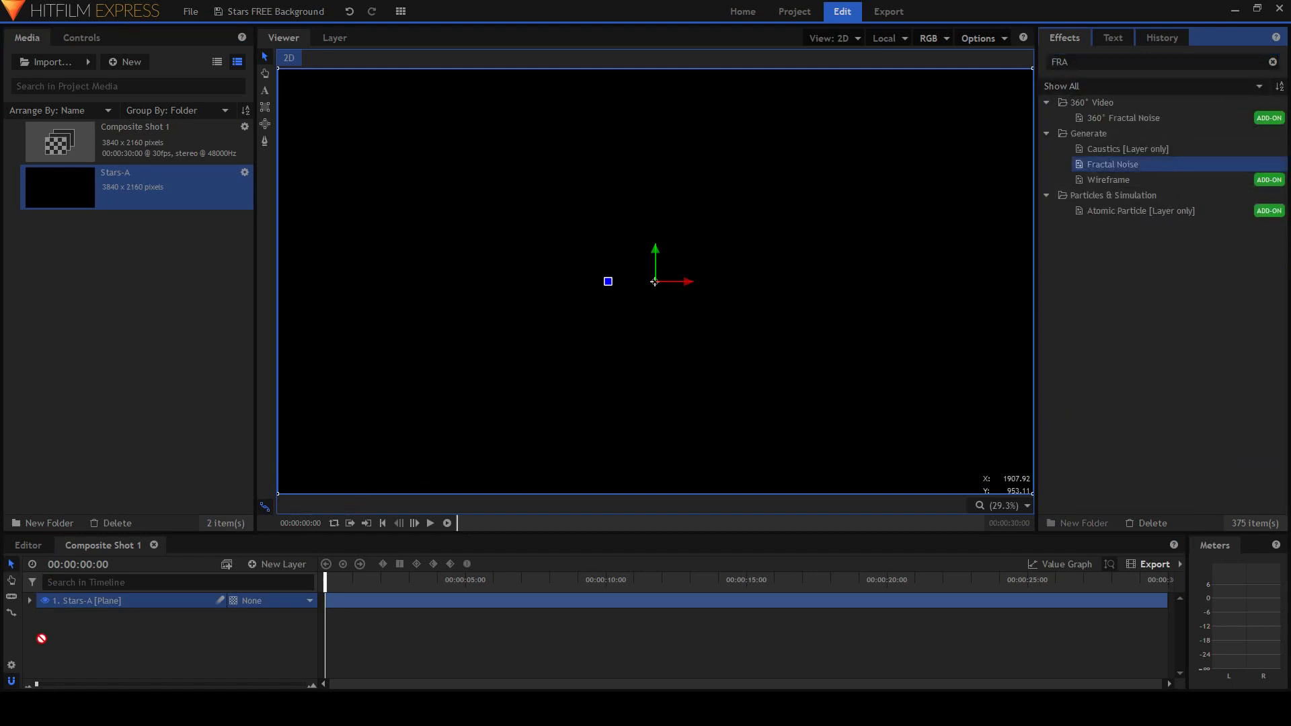
left_click_drag(77, 610, 74, 606)
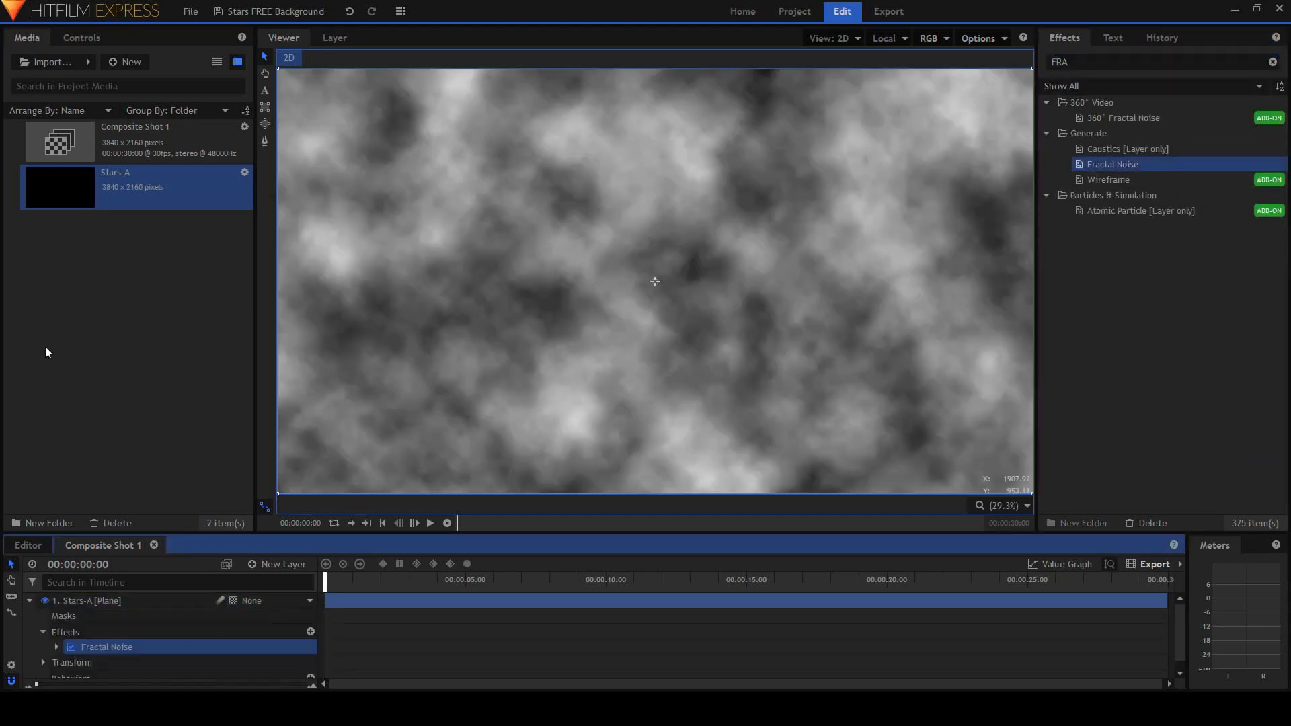
left_click(81, 38)
left_click(22, 155)
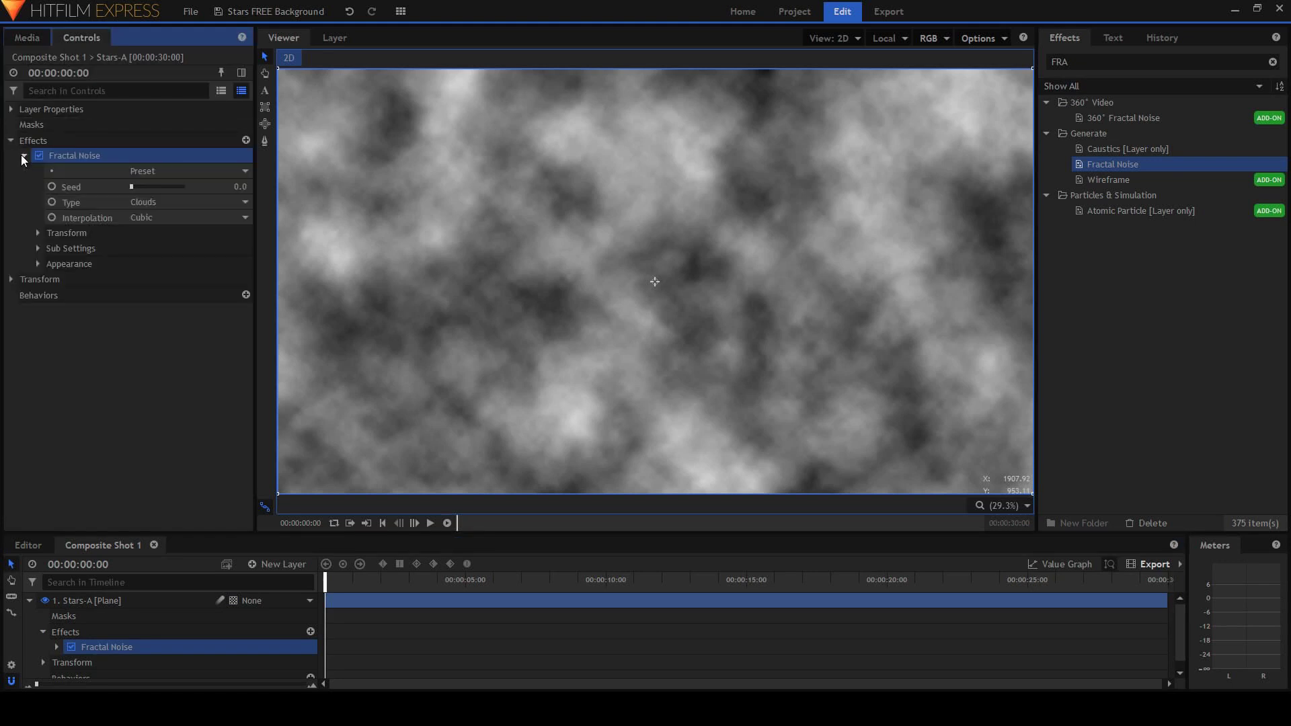
left_click(152, 171)
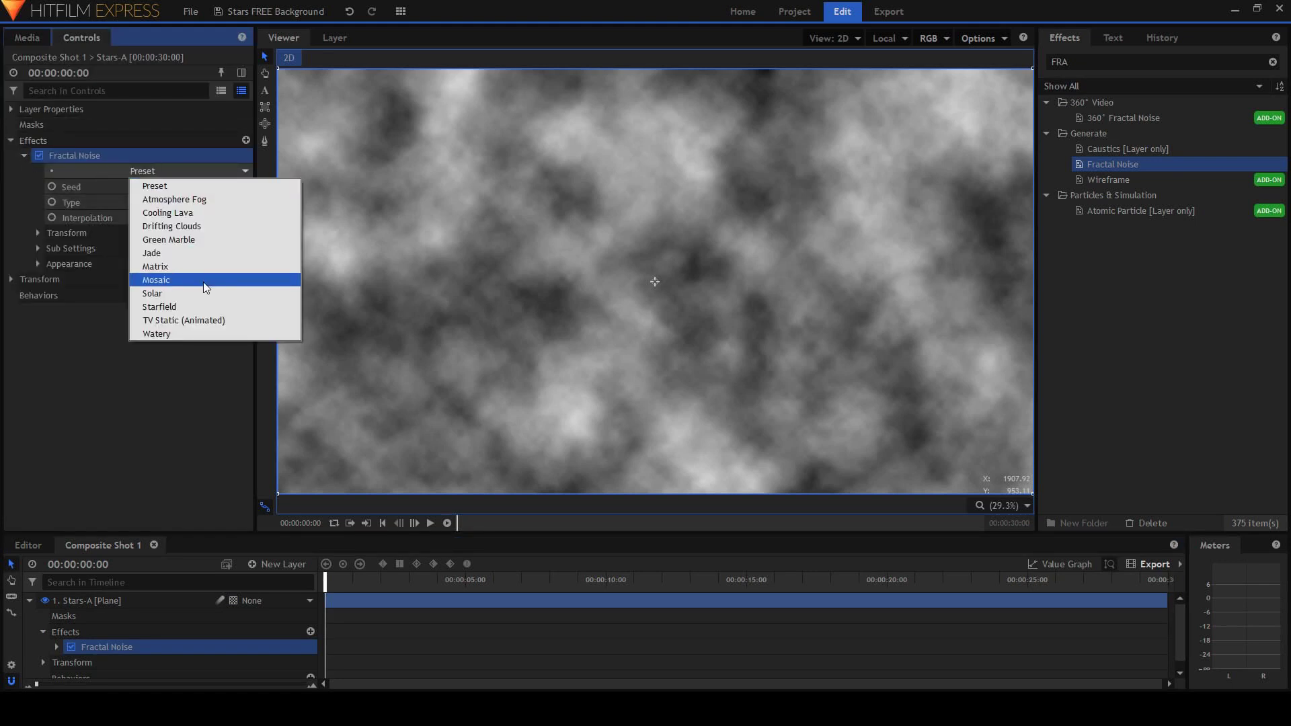
left_click(204, 306)
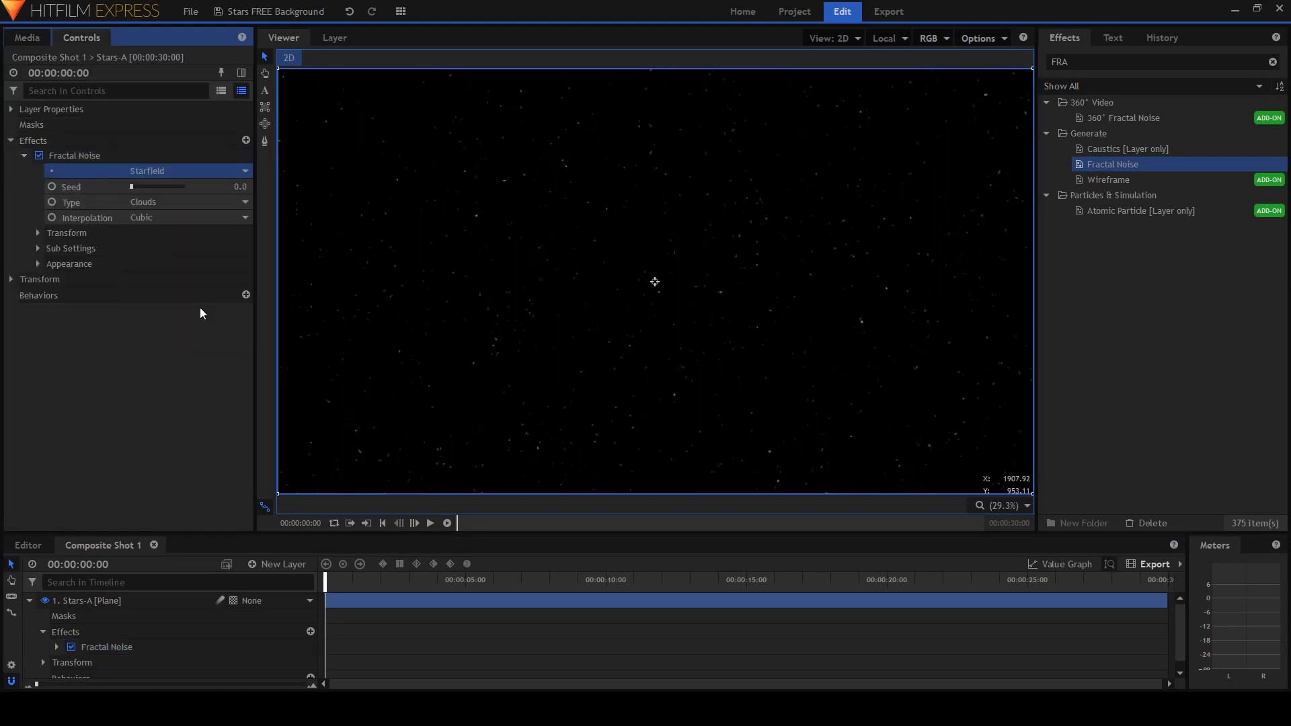
left_click(34, 234)
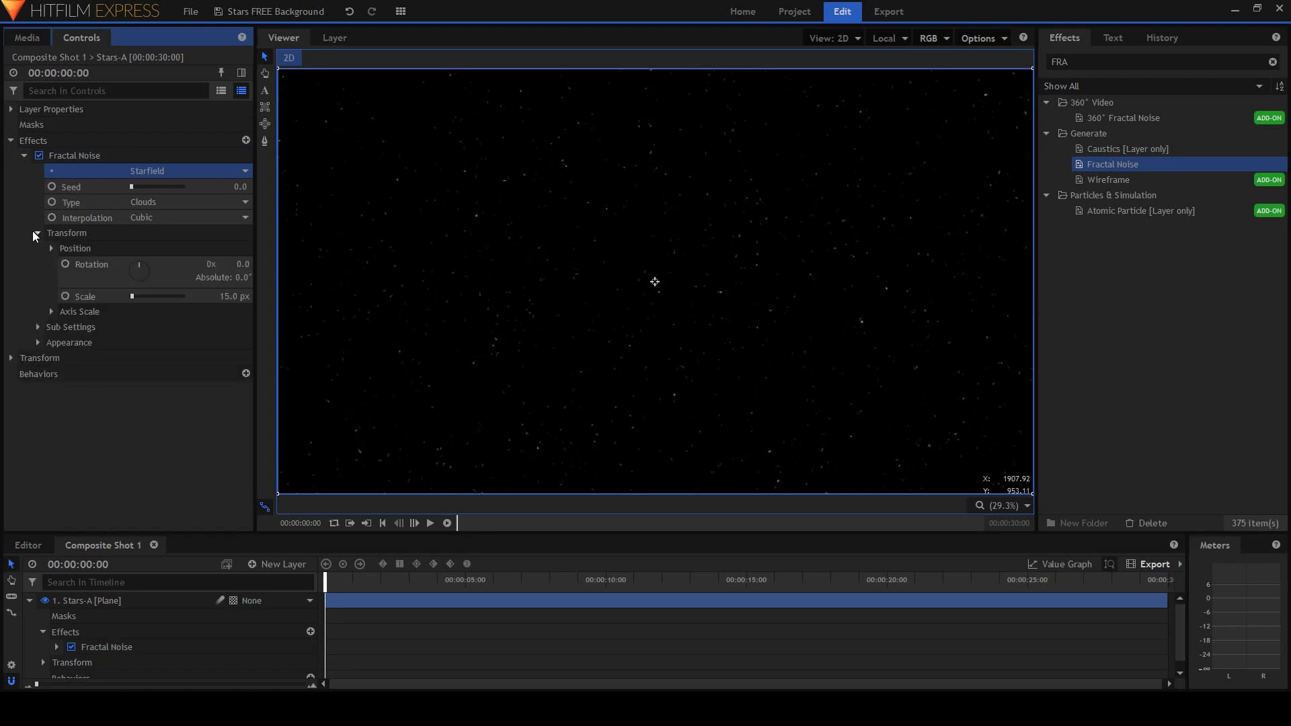
left_click_drag(132, 296, 133, 296)
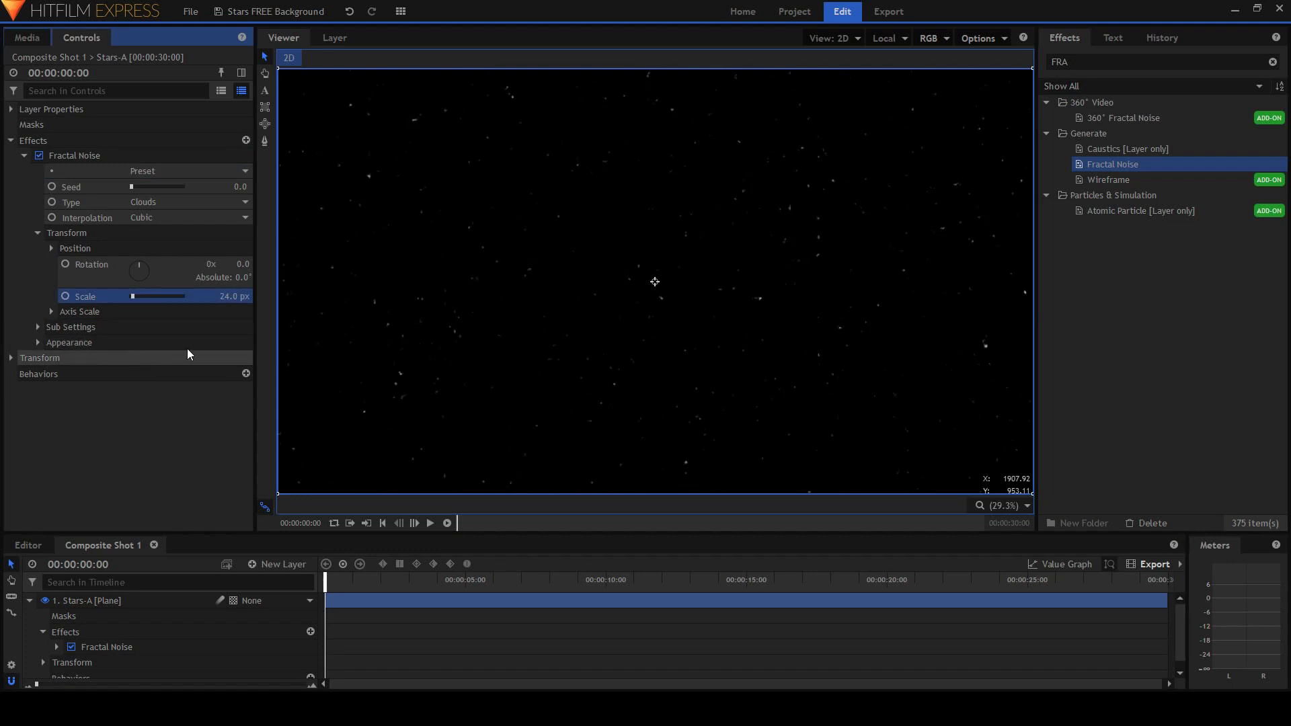
- Add a Blur to Stars-A and set its radius to 5 px, viewing at 100%
left_click(1160, 61)
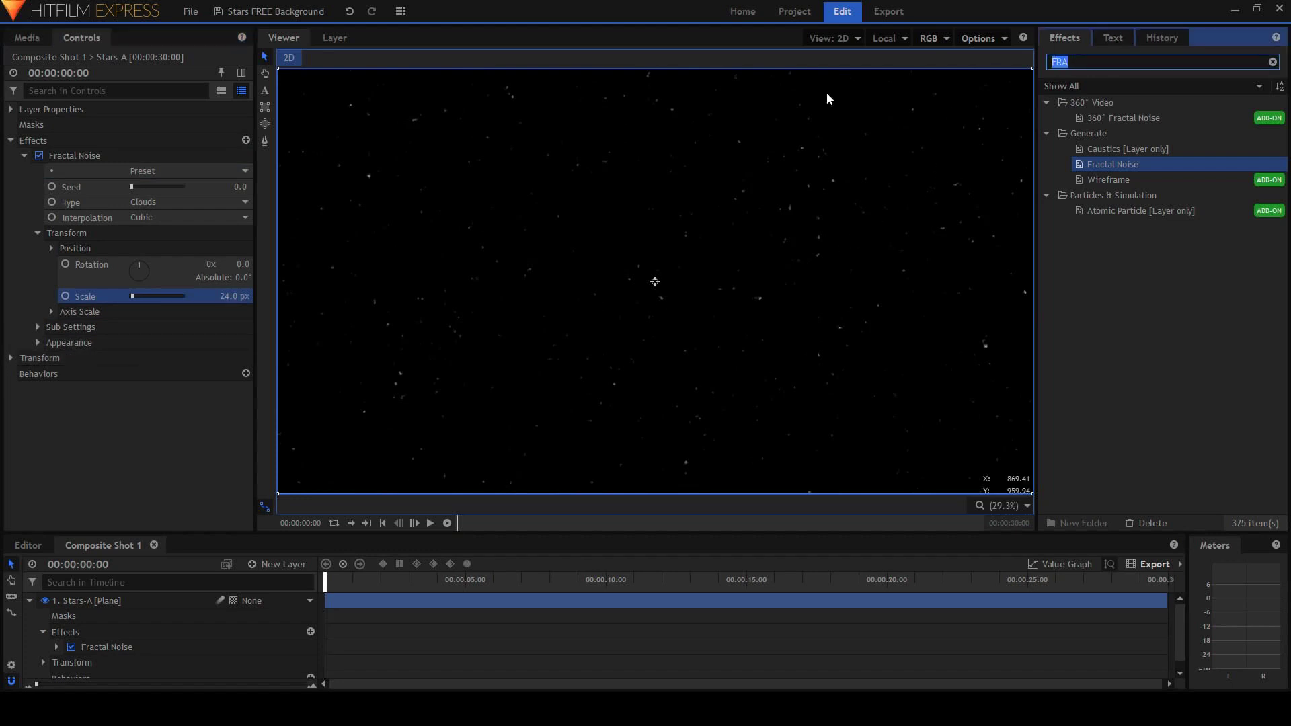
type("blu")
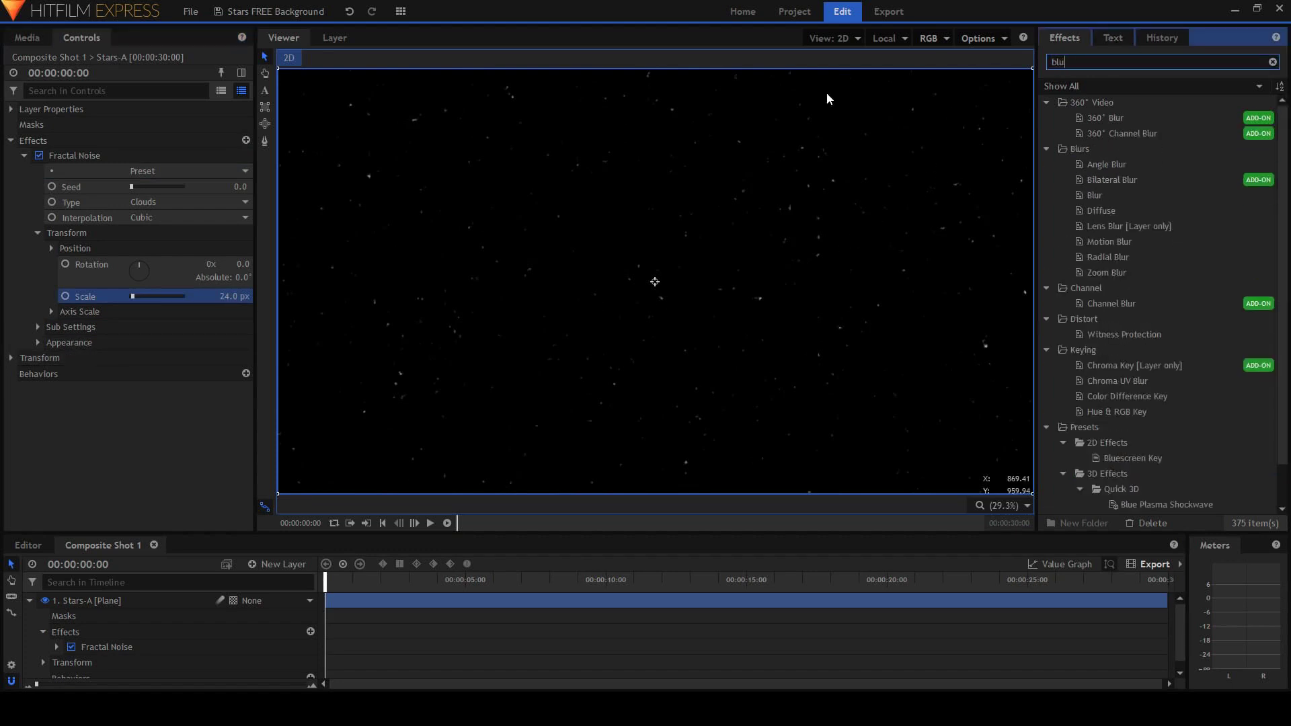
left_click_drag(1121, 196, 62, 338)
left_click(25, 359)
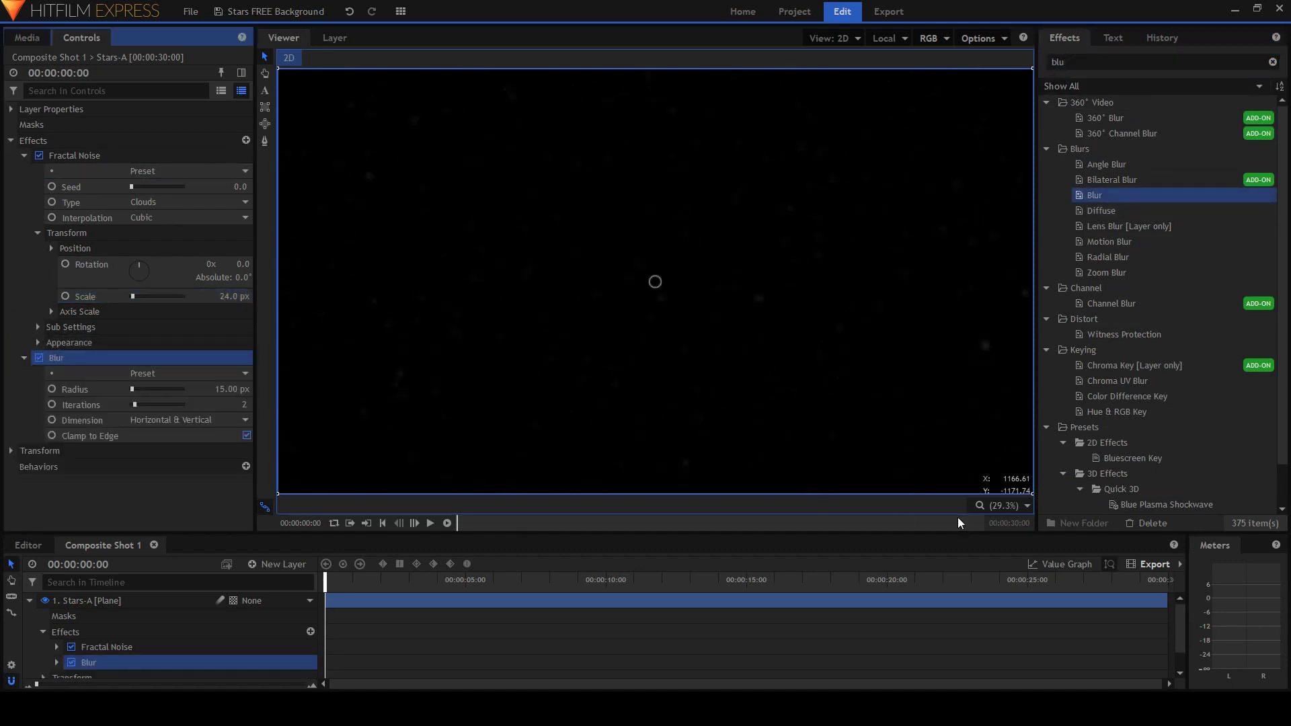
left_click(1027, 506)
left_click(999, 569)
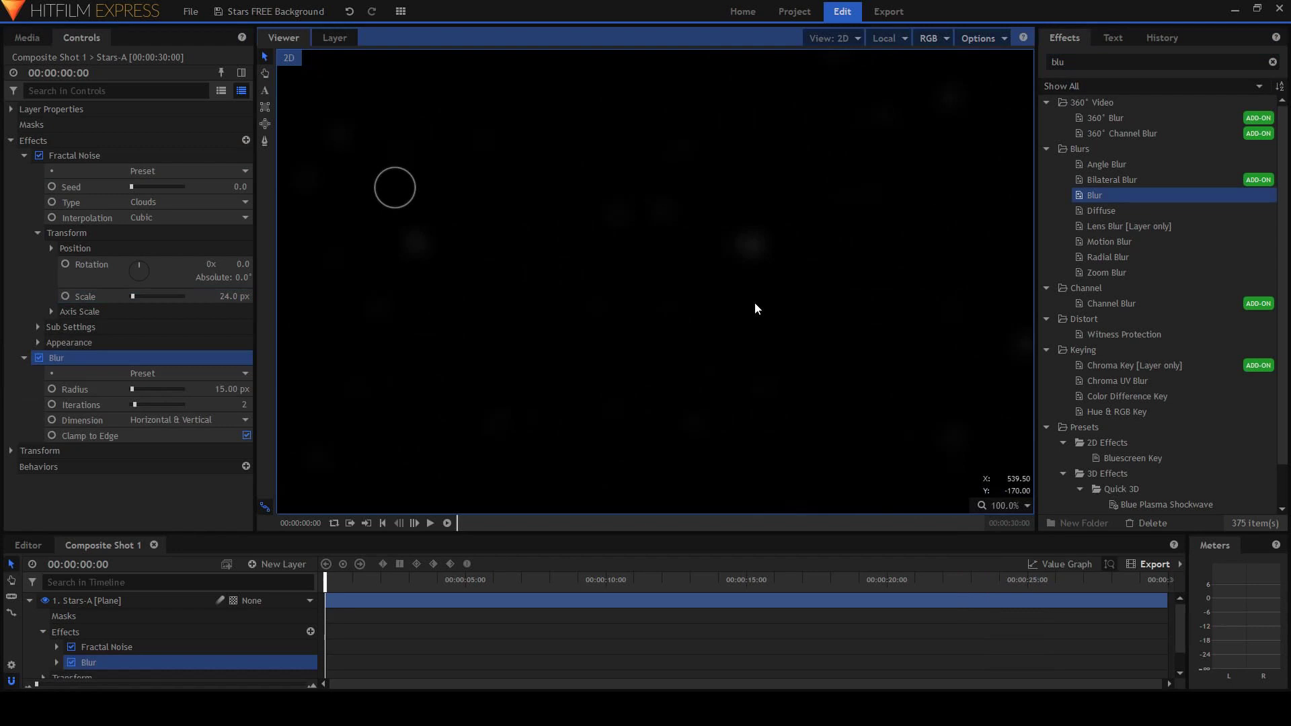
left_click_drag(235, 390, 226, 390)
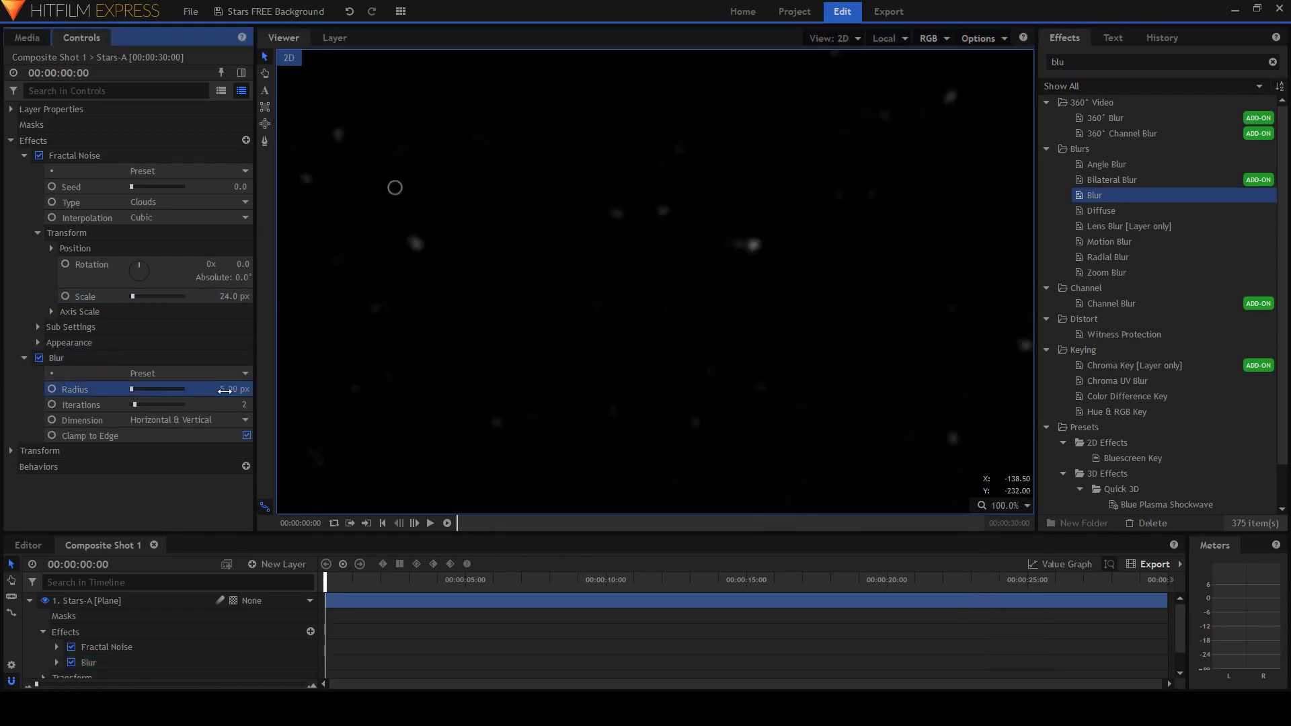
double_click(1080, 64)
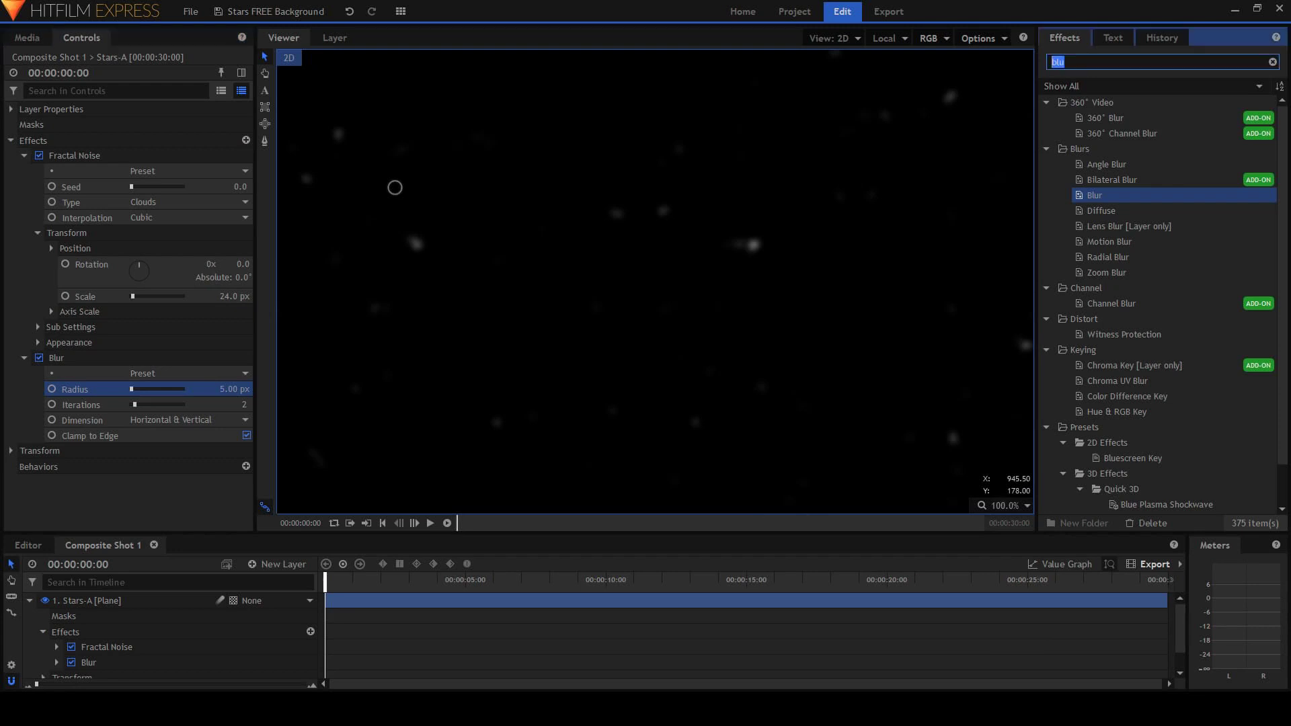
type("glow")
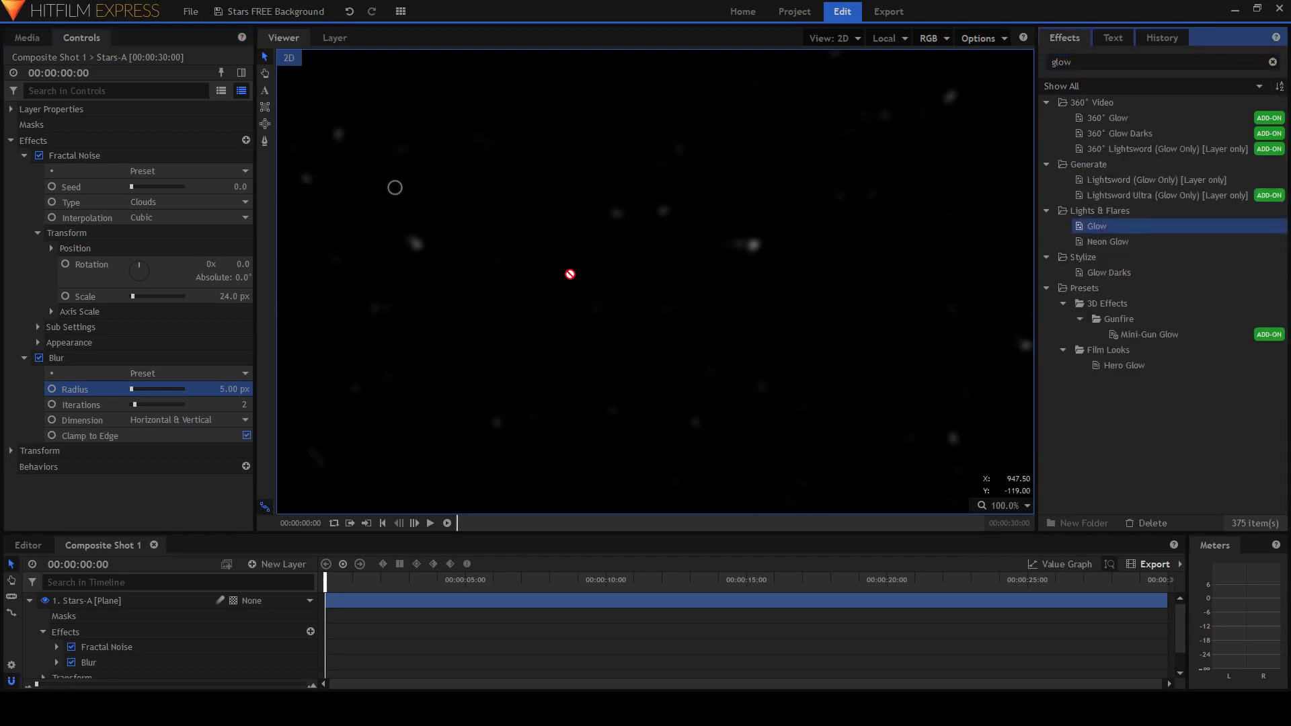
- Apply Glow to Stars-A with Add blending, red intensity 0 and blue 1.86
left_click_drag(1097, 227, 37, 444)
scroll(23, 452, "down", 1)
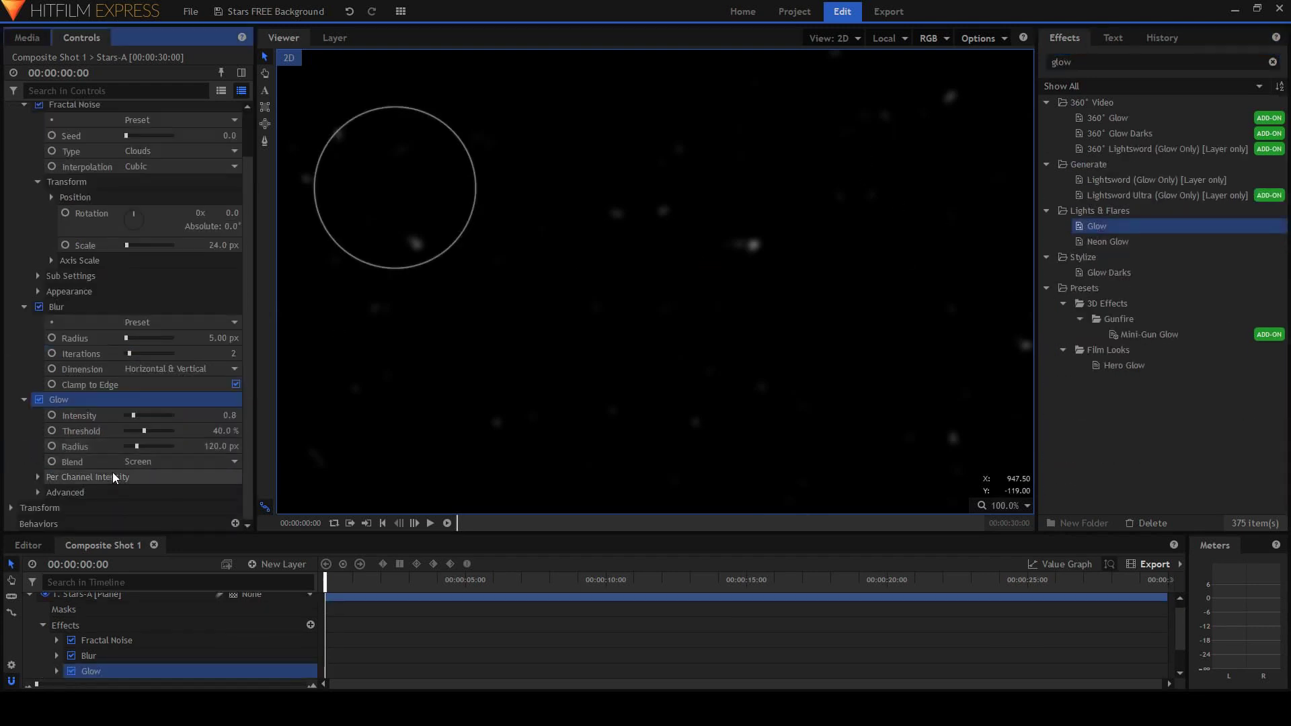
left_click(182, 462)
left_click(152, 482)
left_click(38, 477)
mouse_move(148, 492)
left_mouse_down()
mouse_move(125, 492)
mouse_move(168, 523)
left_mouse_up()
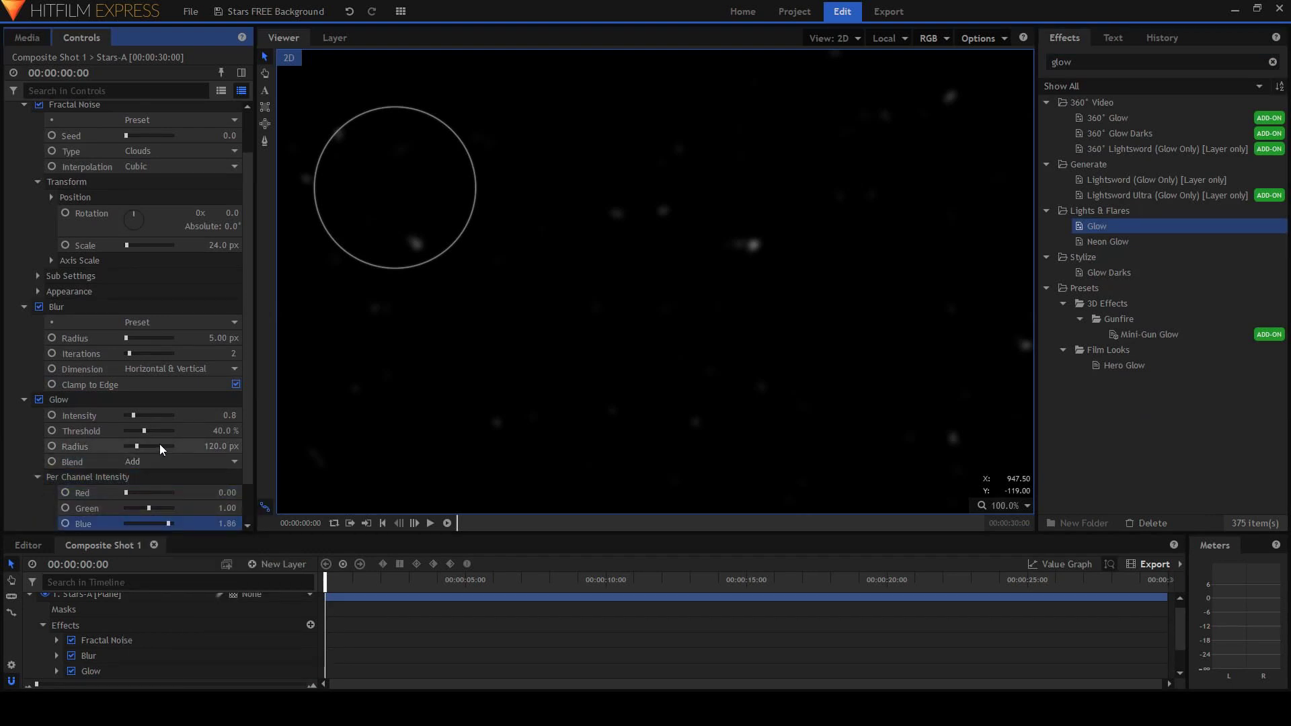
- Set the glow radius to 5.1, intensity 5 and threshold 3%, then preview fitted
mouse_move(136, 446)
left_mouse_down()
mouse_move(125, 446)
mouse_move(164, 417)
mouse_move(141, 431)
left_mouse_up()
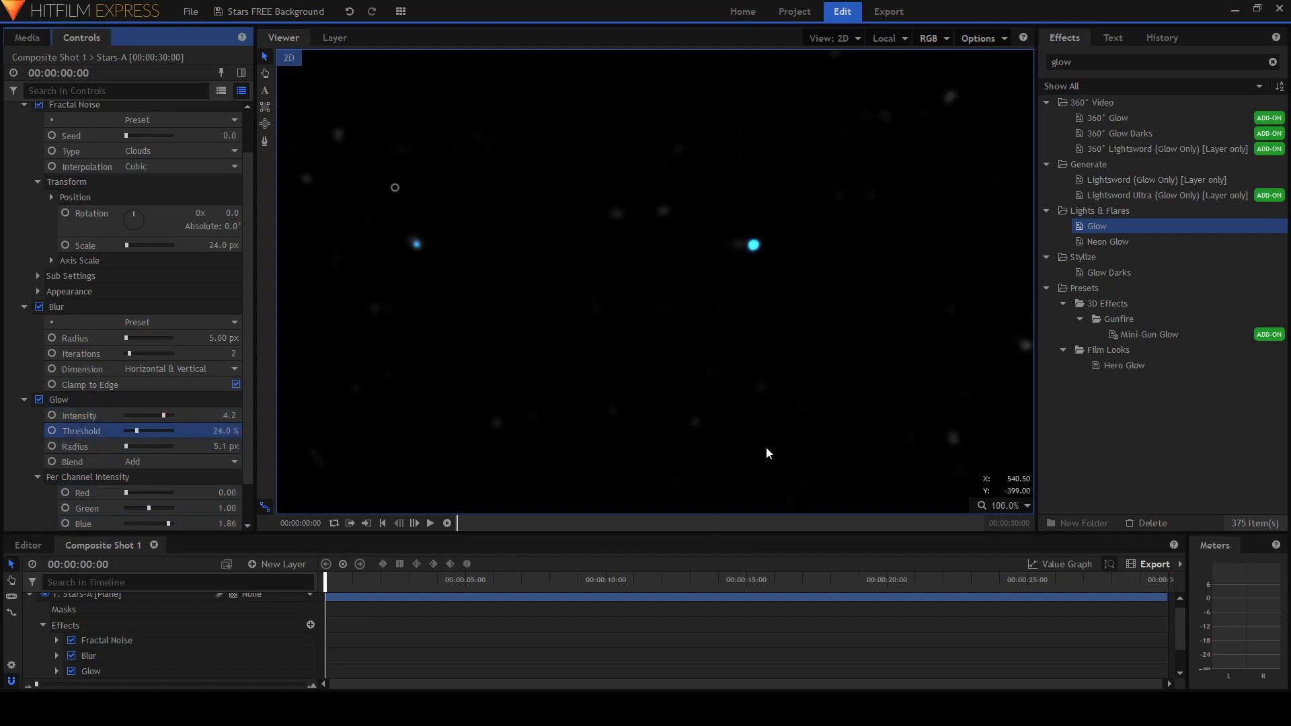
left_click_drag(767, 453, 484, 236)
mouse_move(163, 416)
left_mouse_down()
mouse_move(130, 416)
mouse_move(172, 416)
mouse_move(125, 431)
left_mouse_up()
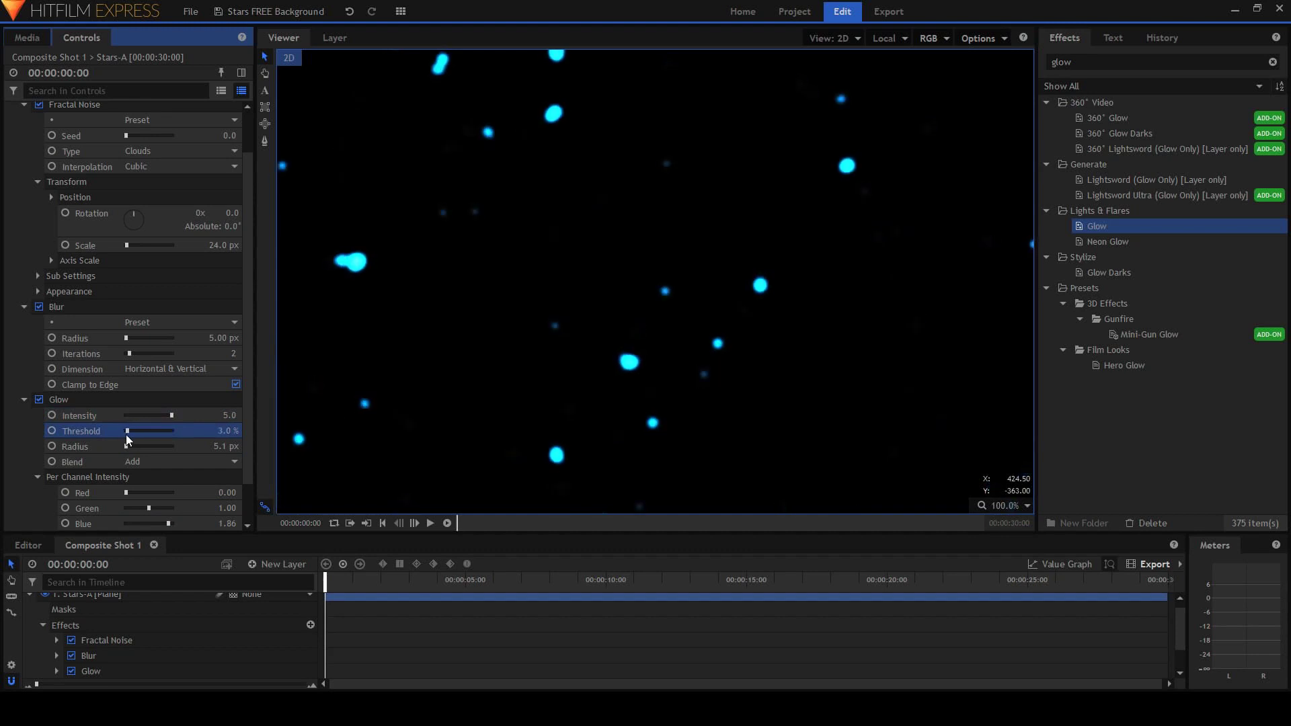
left_click(1028, 507)
left_click(992, 661)
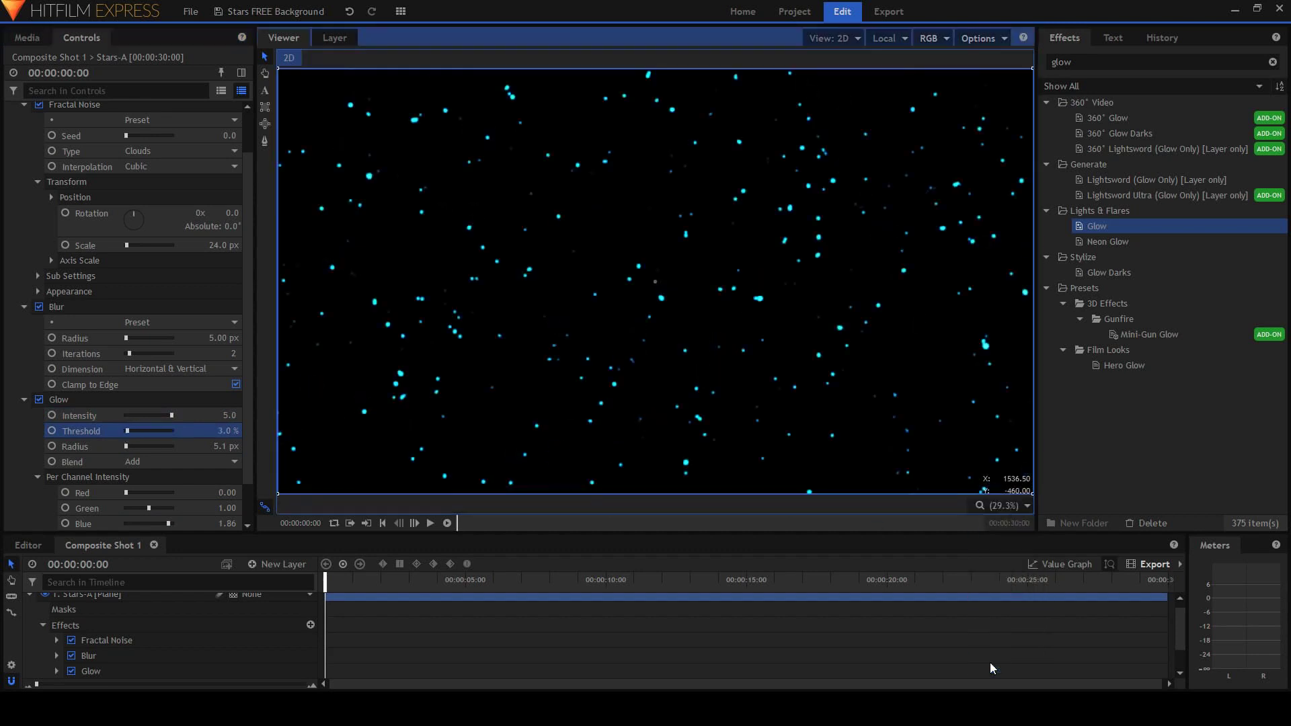
key("space")
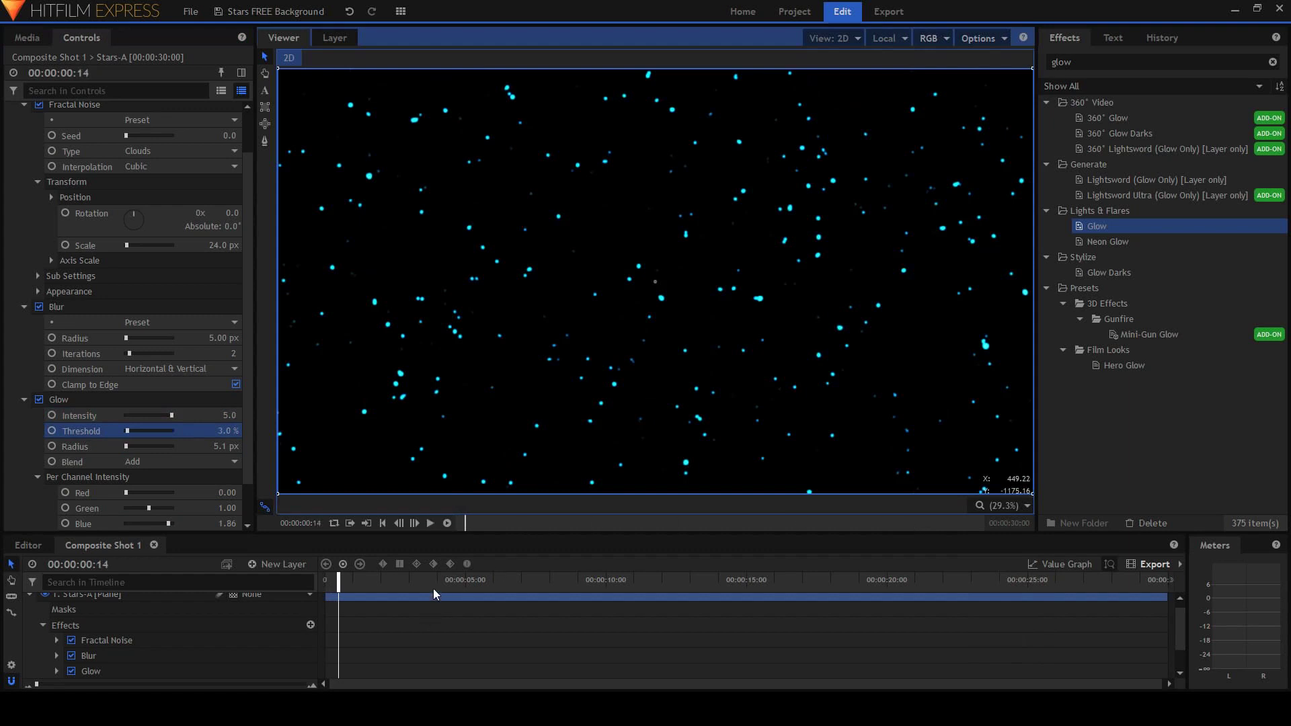
- Set the composite duration to 00:03:00:00 and extend Stars-A across the whole timeline
left_click(433, 594)
left_click(11, 663)
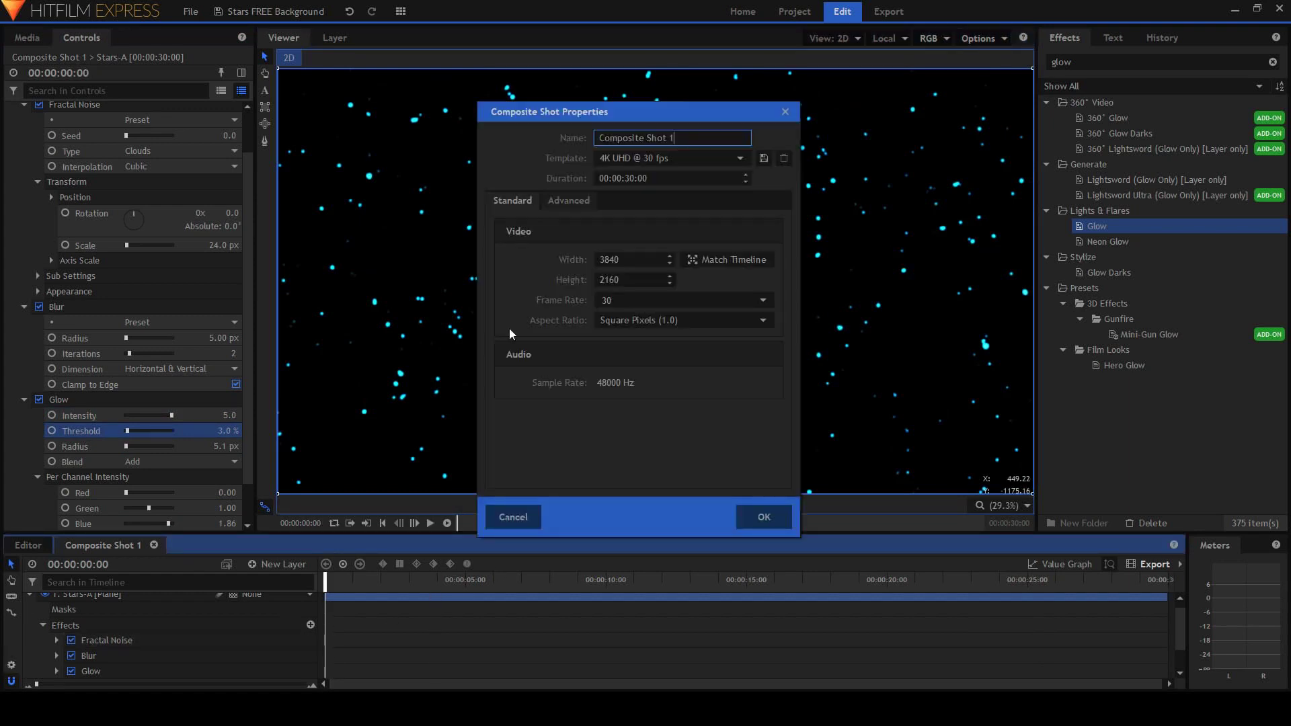
left_click(615, 178)
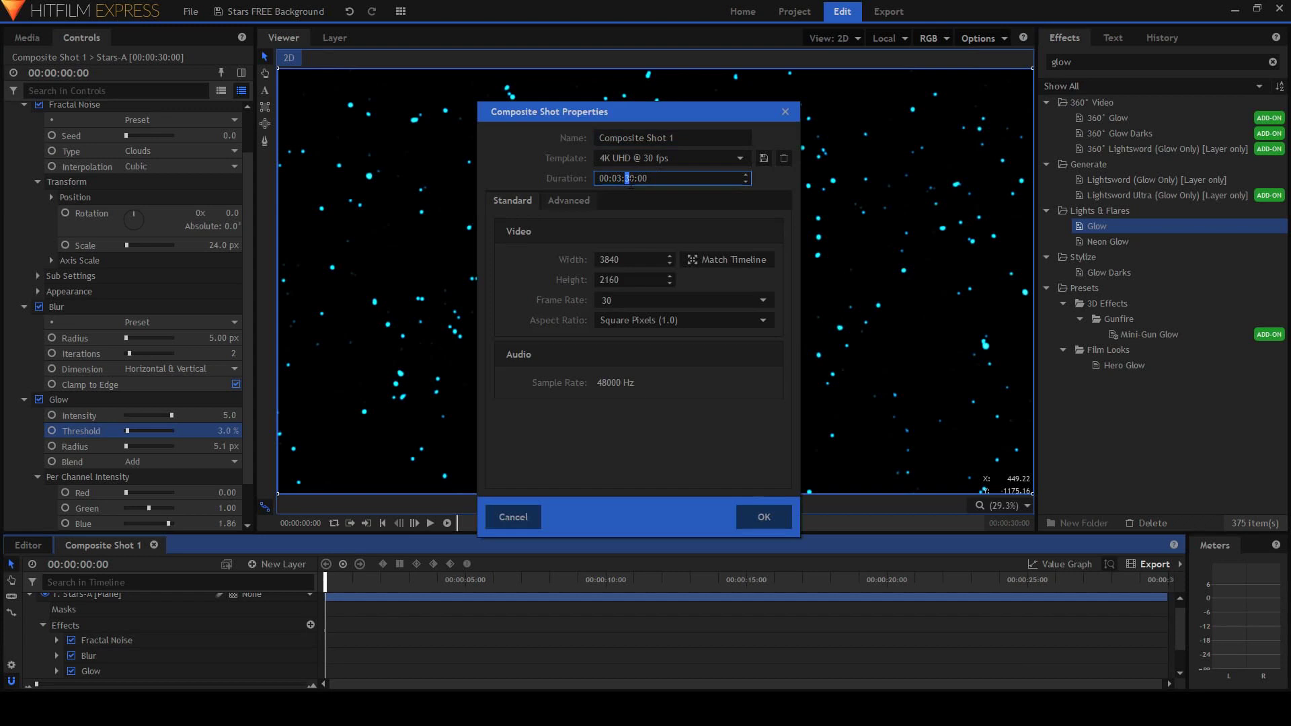
left_click(764, 518)
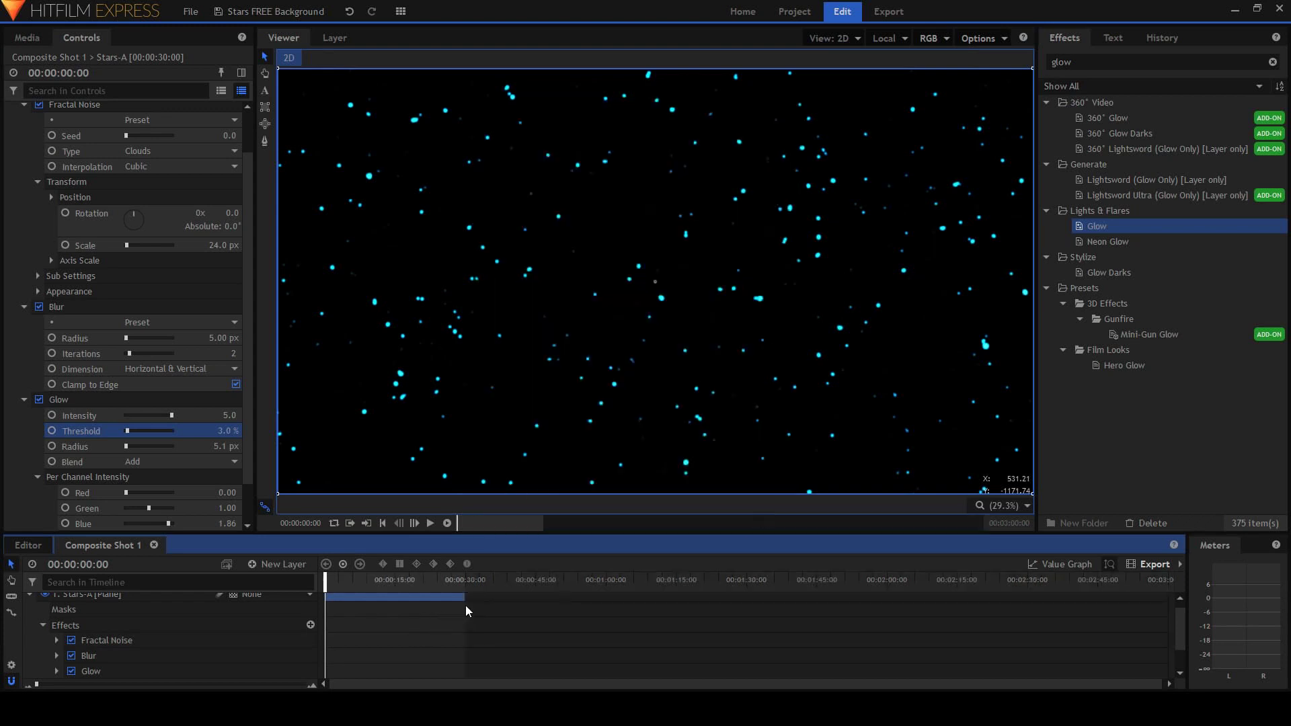
left_click_drag(465, 604, 1166, 604)
left_click(1066, 583)
left_click(326, 584)
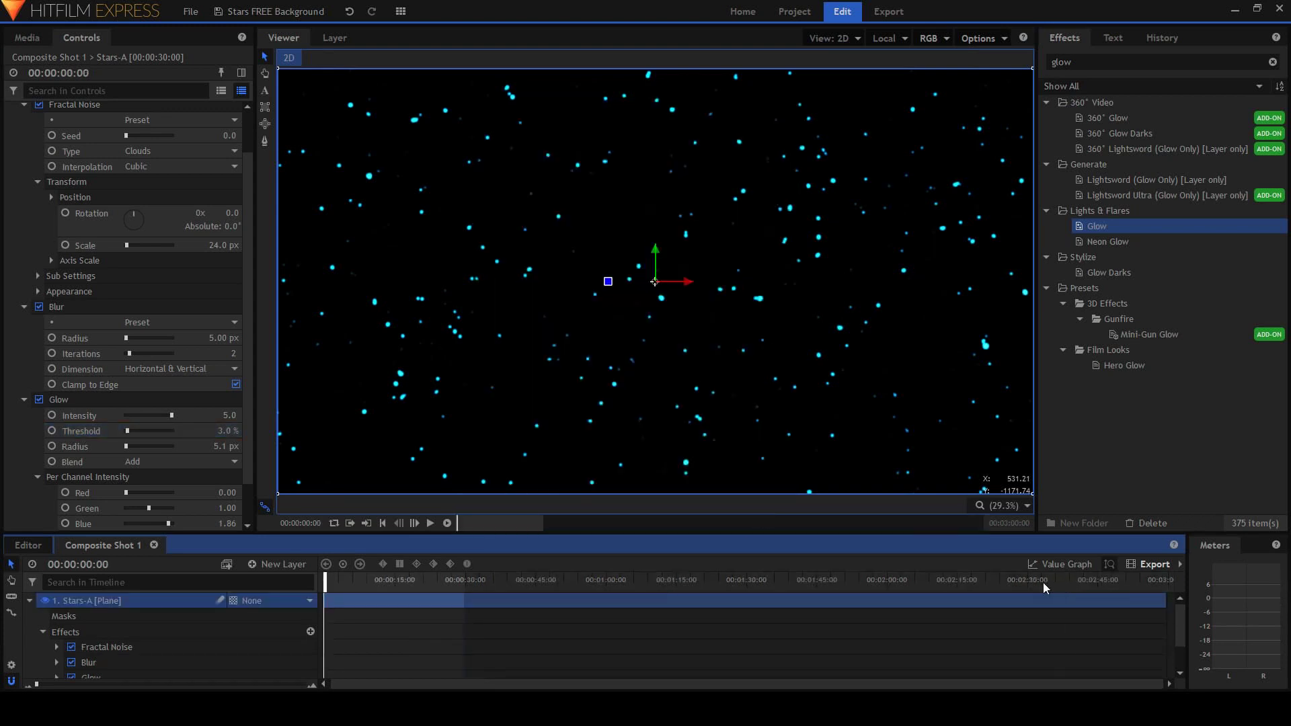
- Set glow green intensity to 0.34 and blue to 1.20, then select Rotation at the shot end
left_click(29, 601)
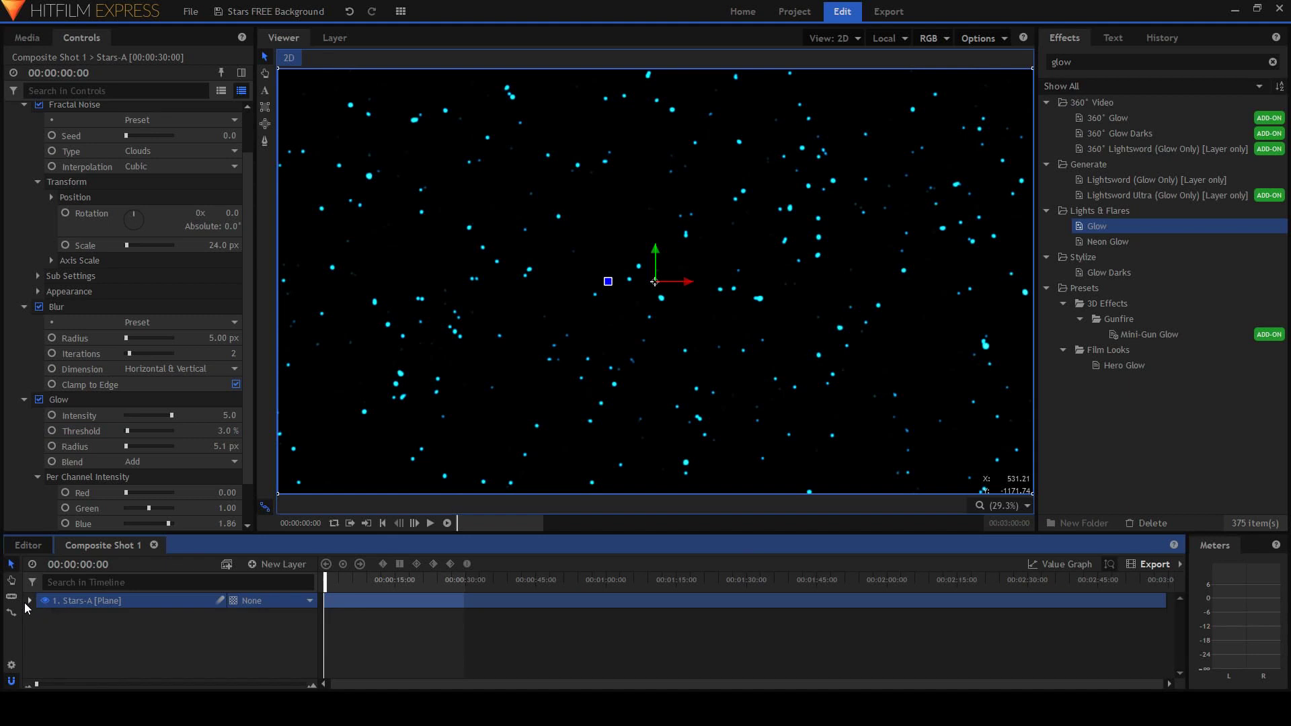
left_click_drag(148, 507, 137, 508)
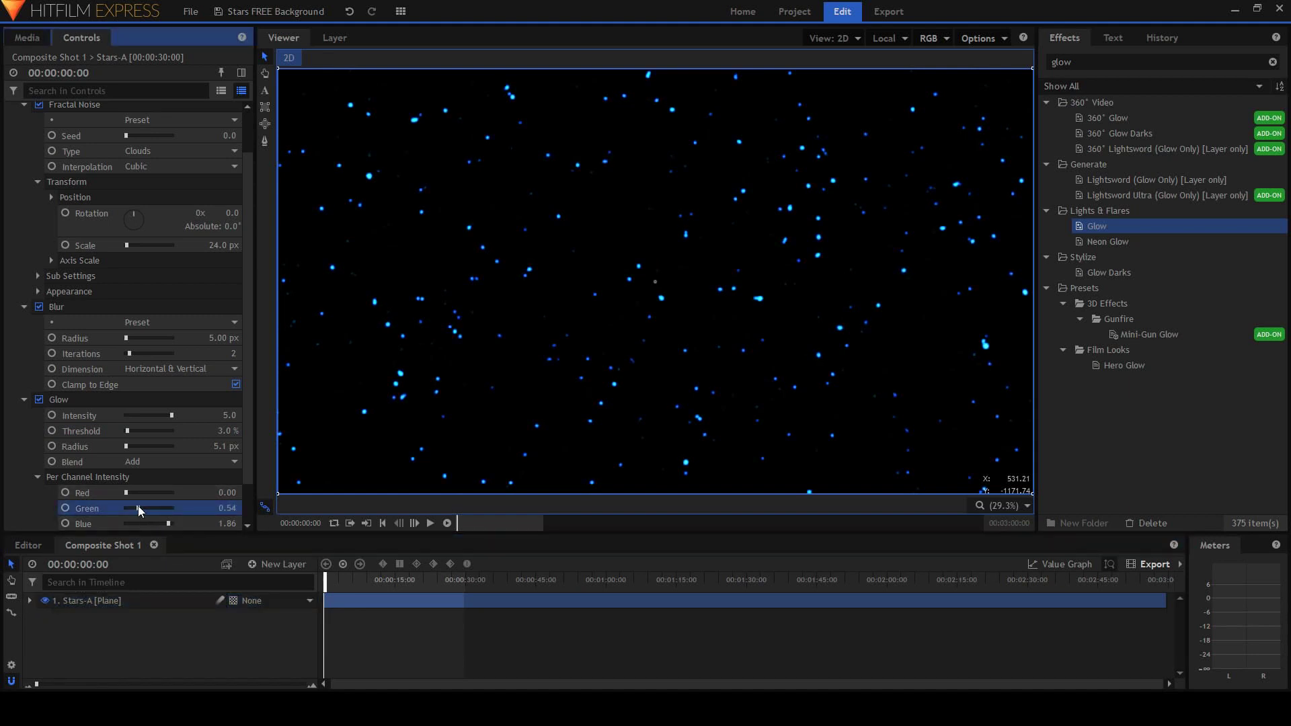
left_click_drag(168, 524, 156, 524)
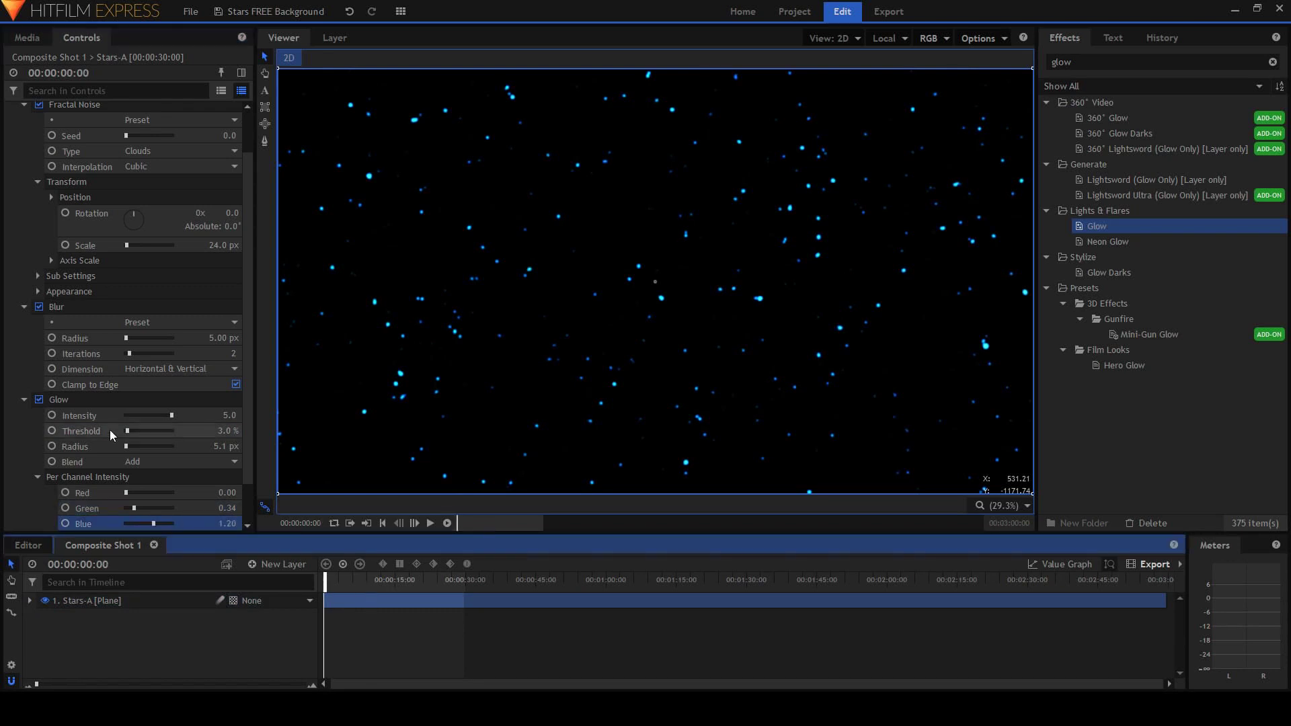
scroll(110, 430, "up", 3)
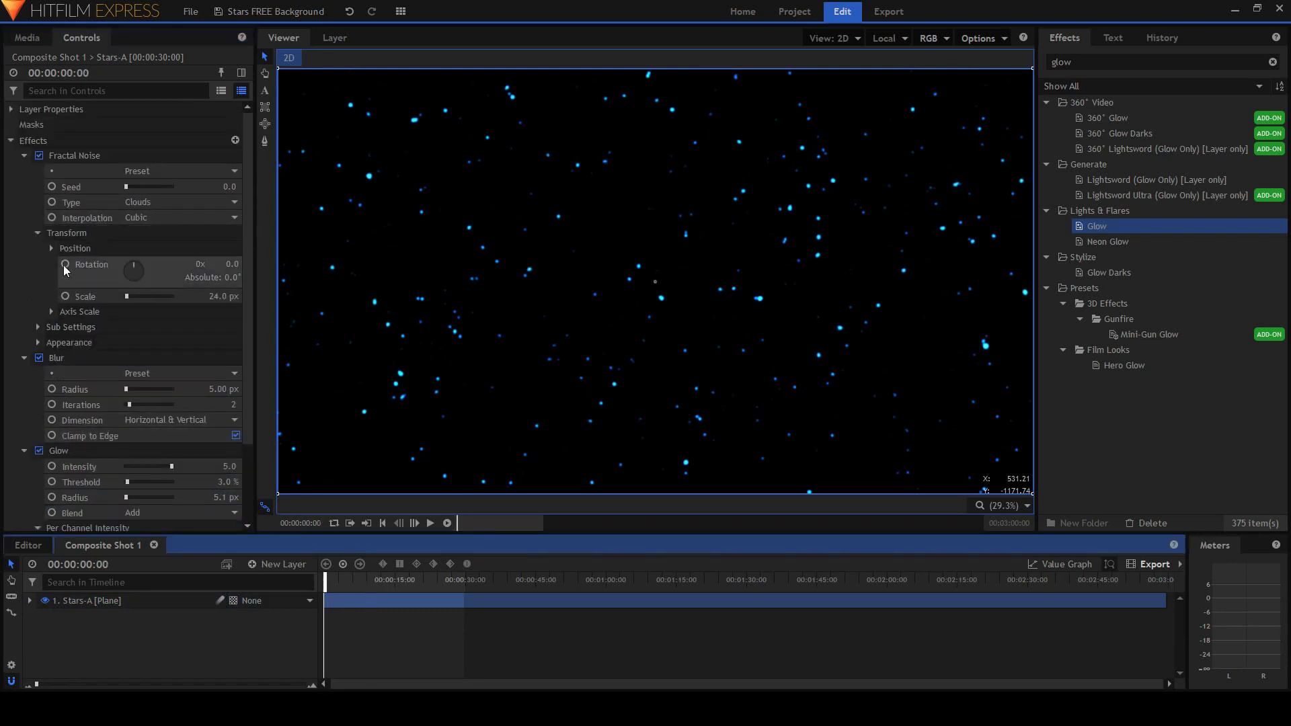
left_click(142, 271)
key("End")
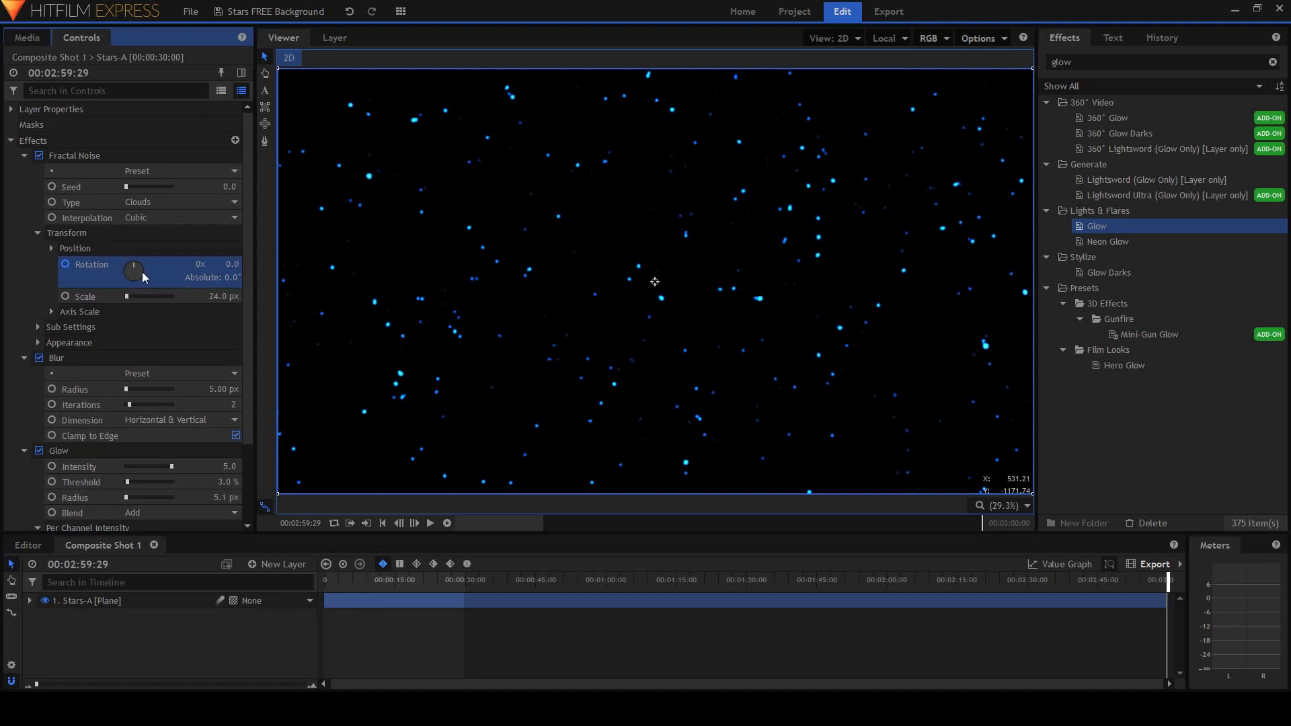
- Keyframe the Fractal Noise rotation to 2x and the seed at the shot end, then preview
key("space")
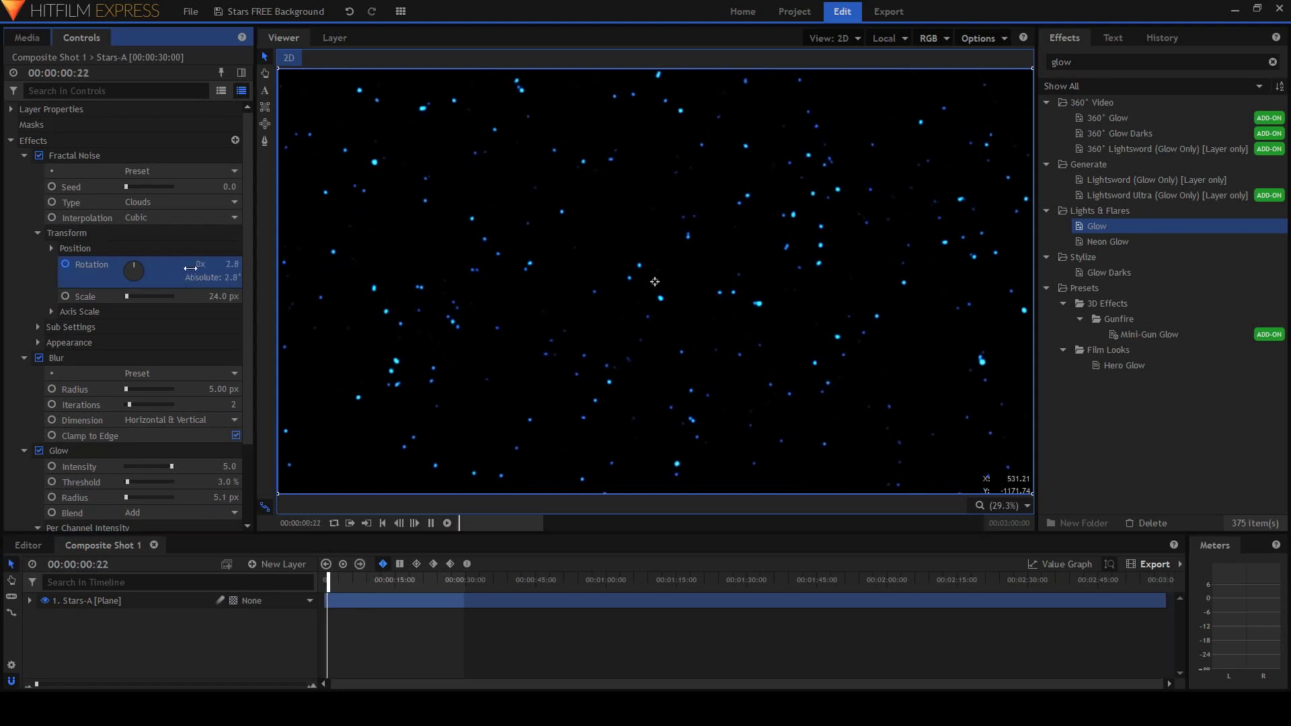
key("space")
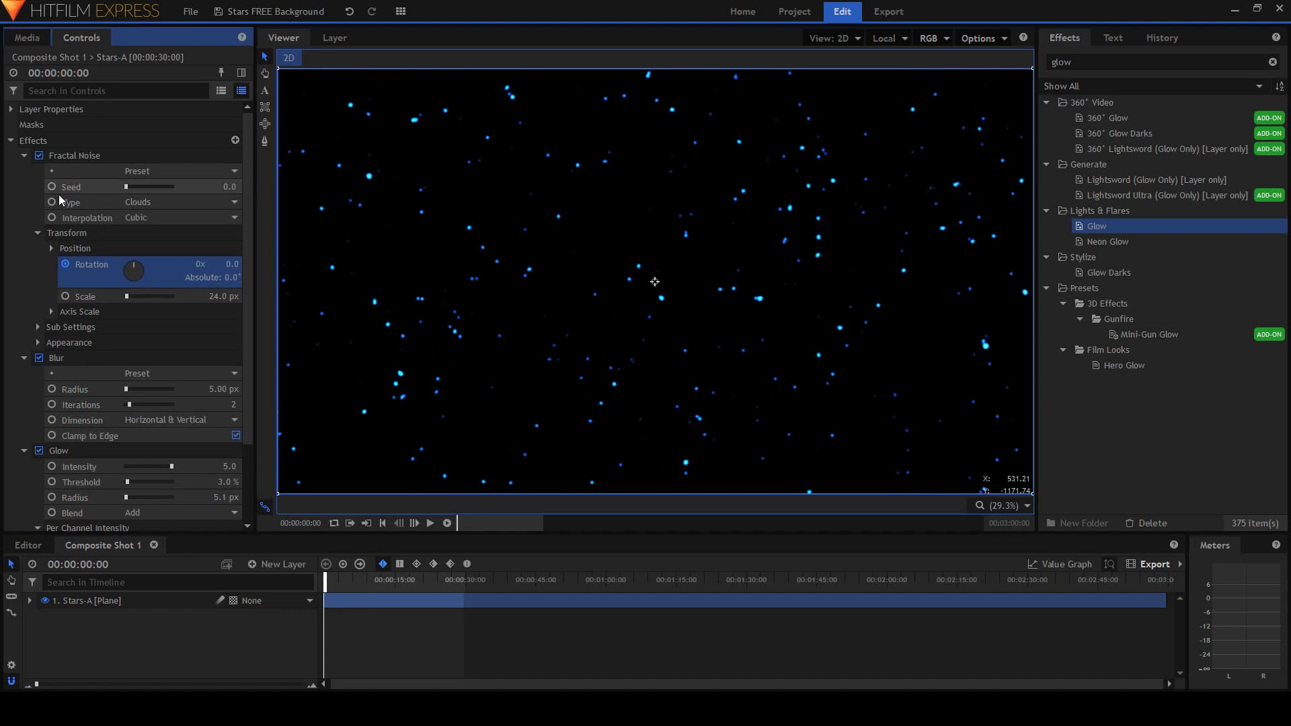
left_click(52, 188)
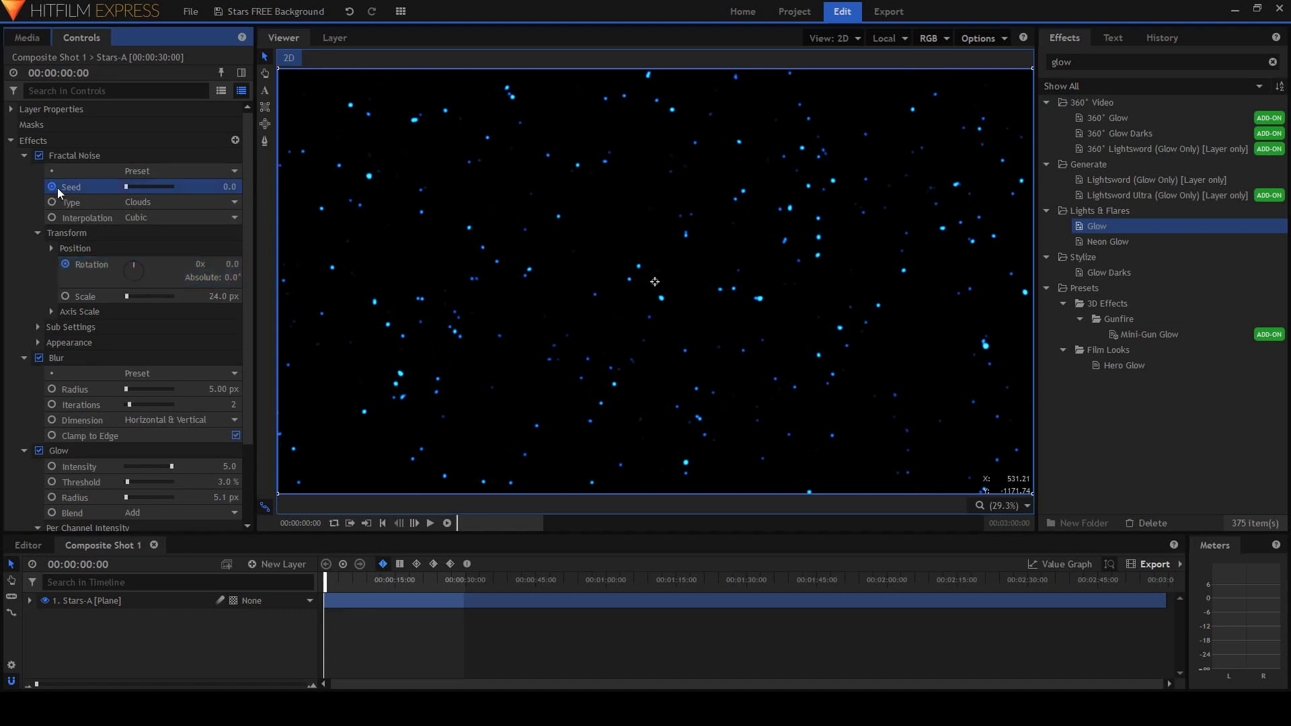
key("End")
type("0.1")
key("Return")
key("space")
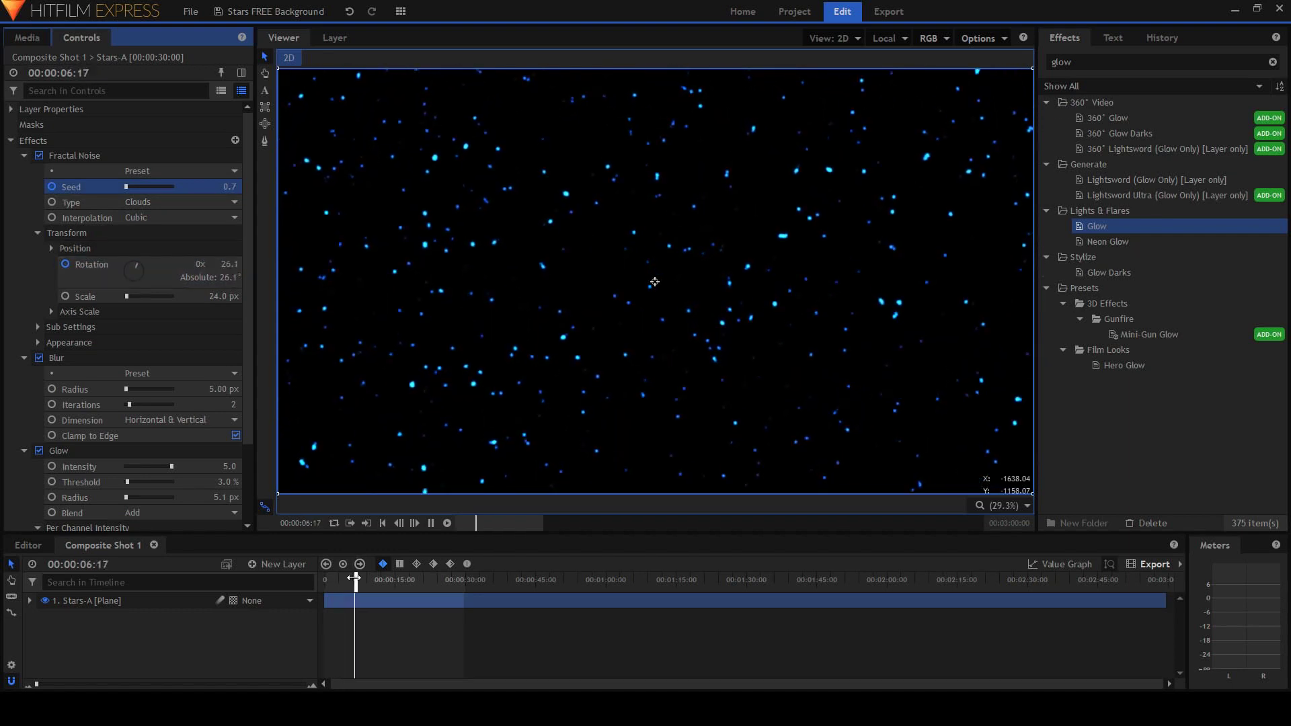
key("Home")
- Duplicate the Stars-A layer and set the copy's blend mode to Add
left_click(109, 606)
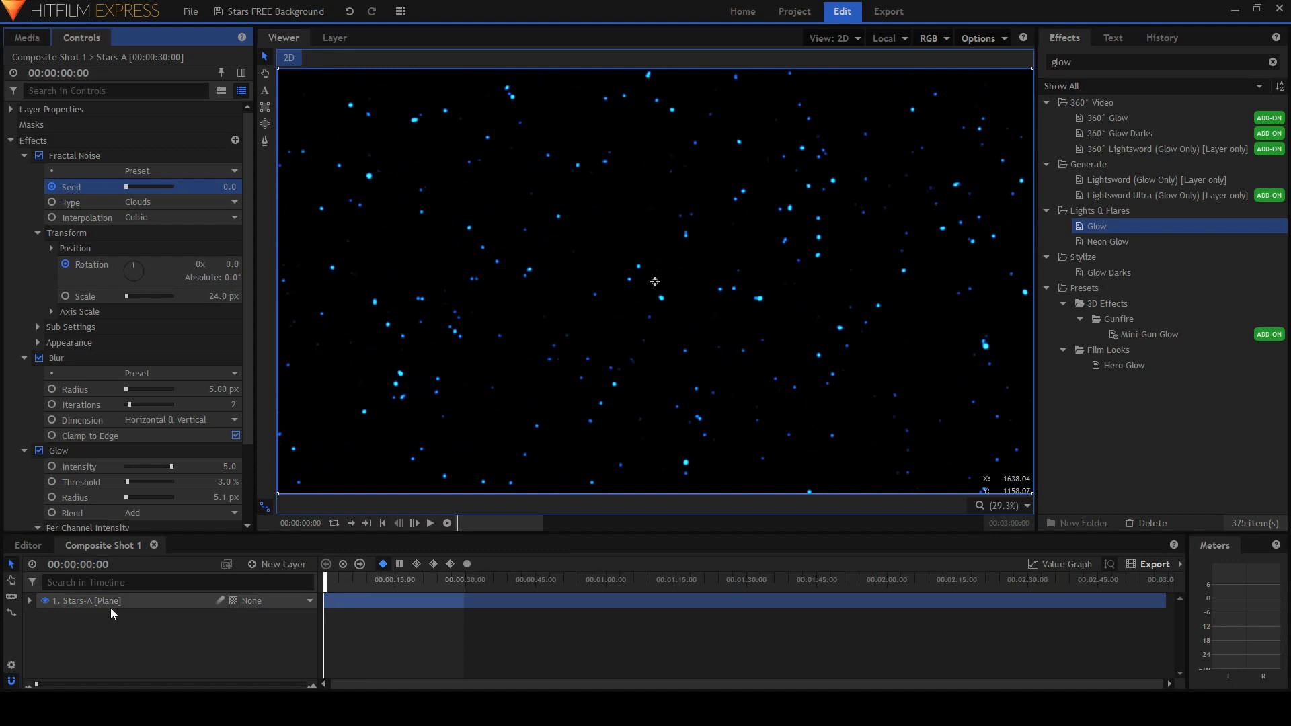
key("ctrl+d")
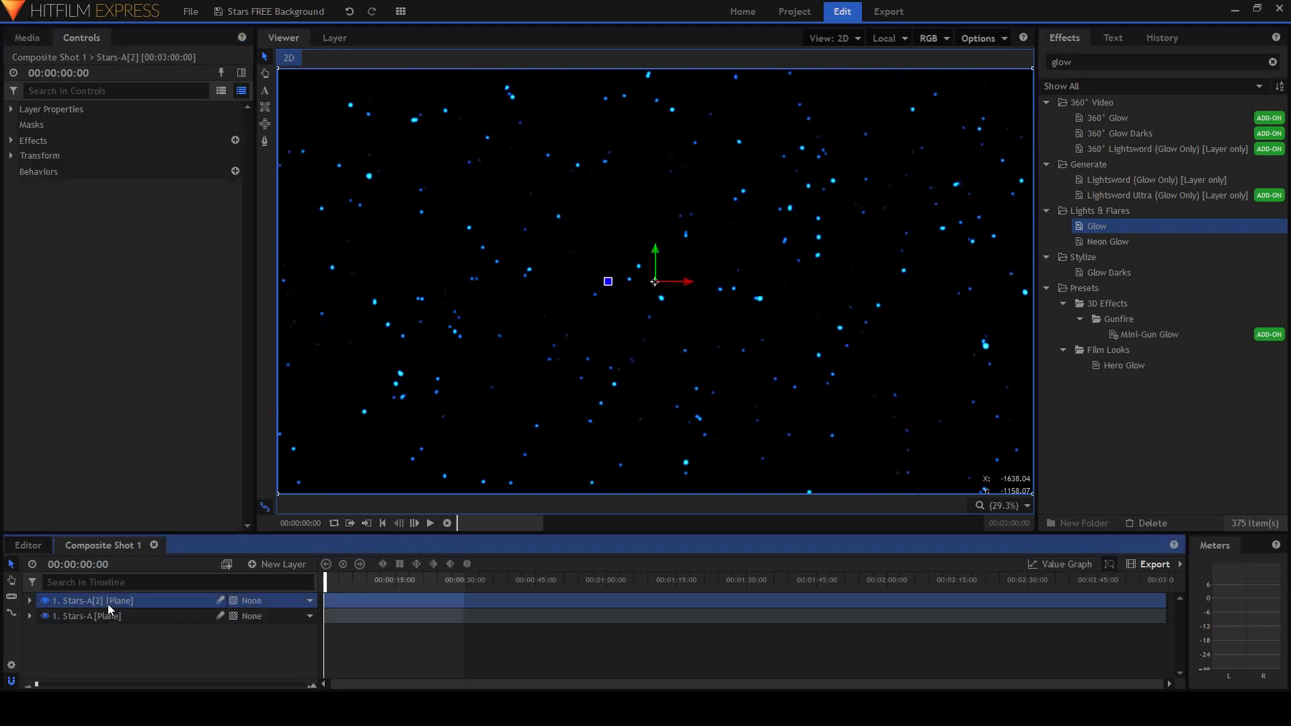
right_click(106, 602)
mouse_move(137, 206)
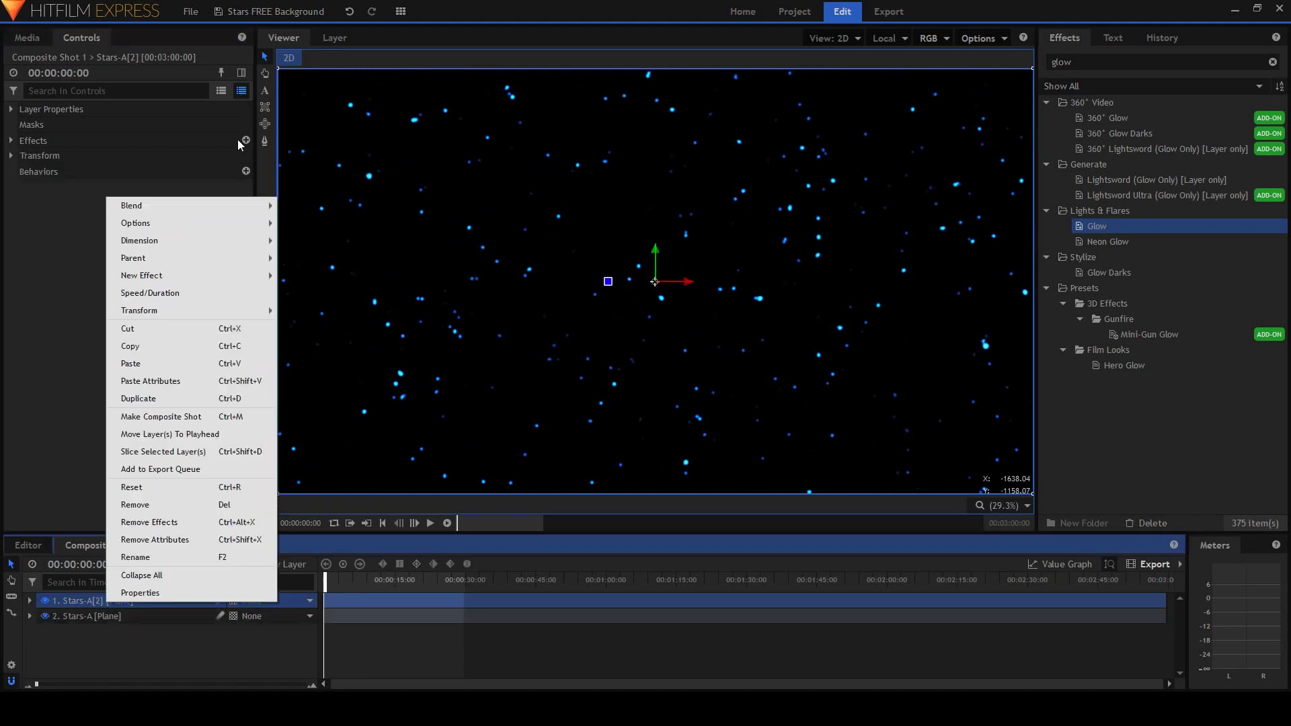
left_click(305, 224)
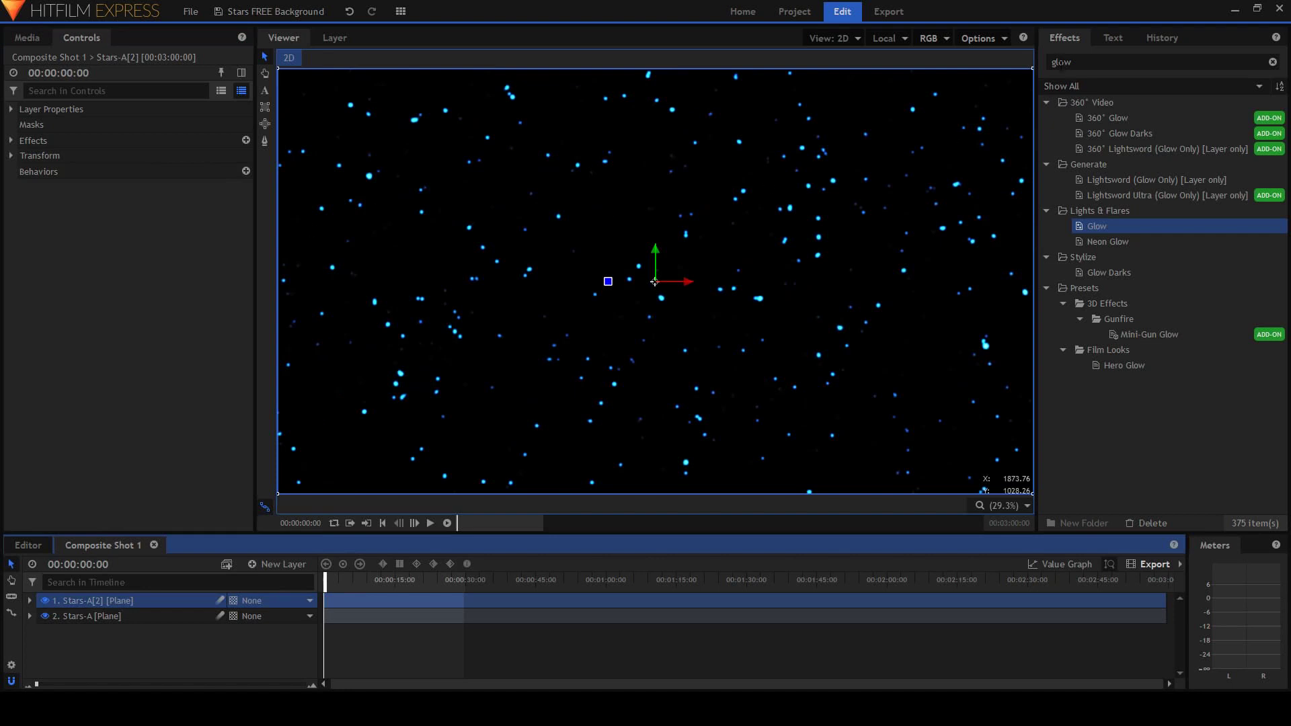
- Add a Blur to Stars-A[2] with its Dimension set to Horizontal
left_click(1272, 61)
type("blu")
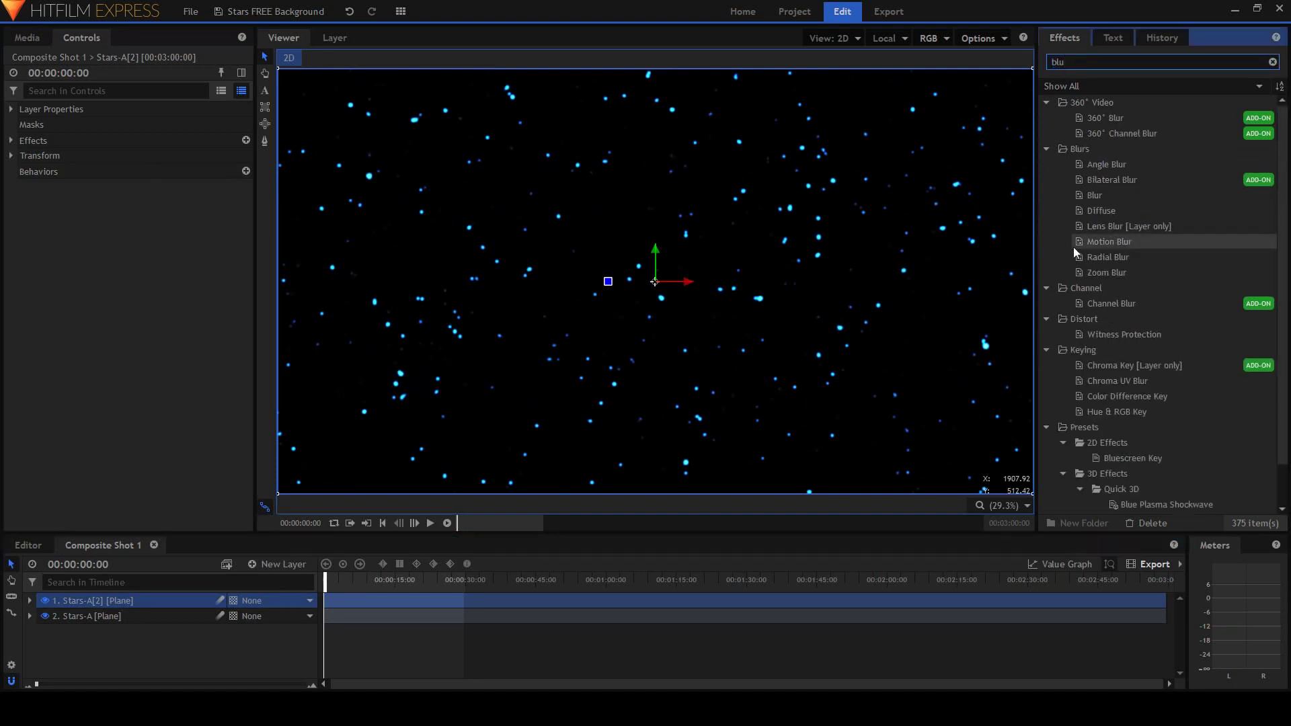
left_click(1095, 195)
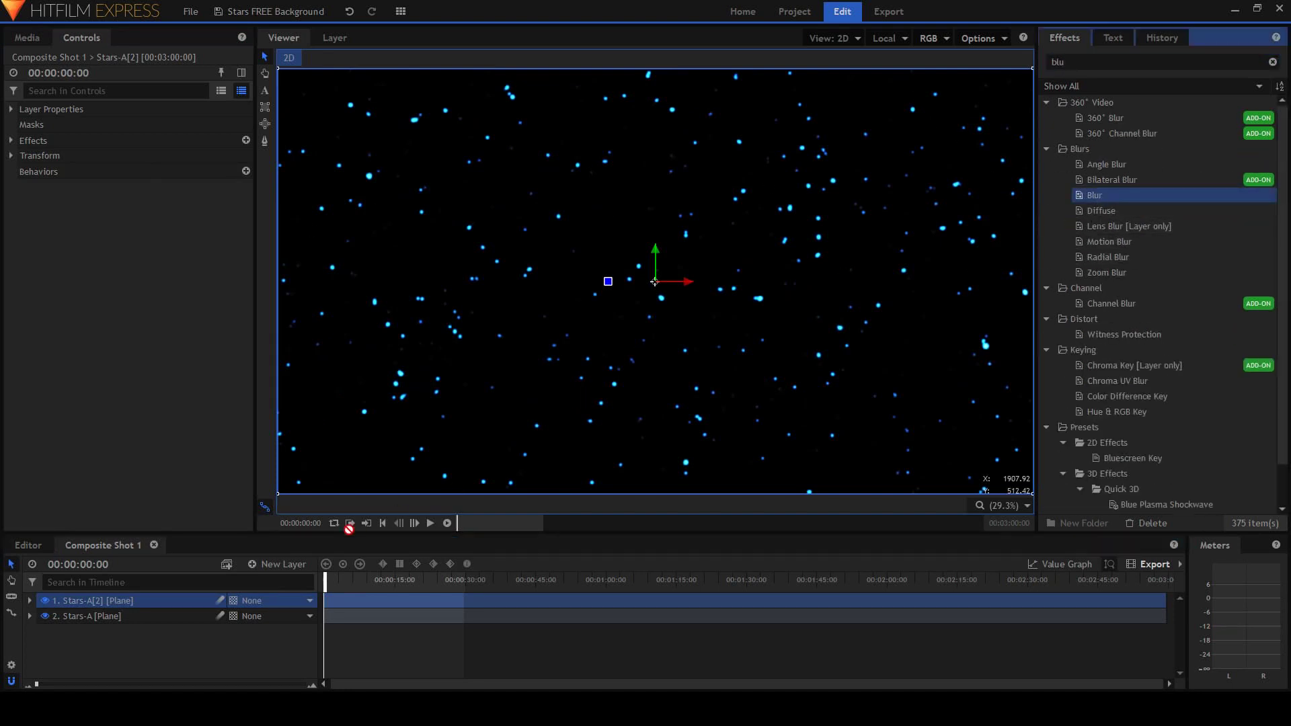
left_click_drag(1096, 195, 159, 603)
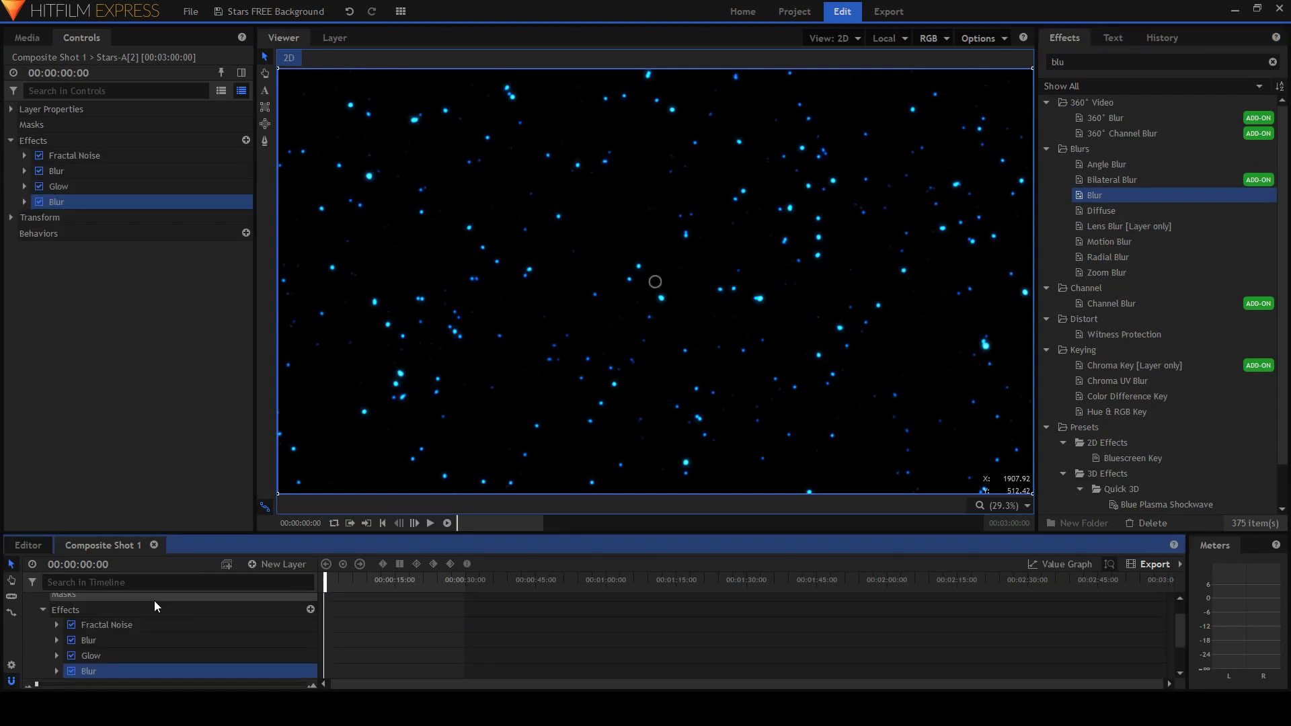
left_click(24, 202)
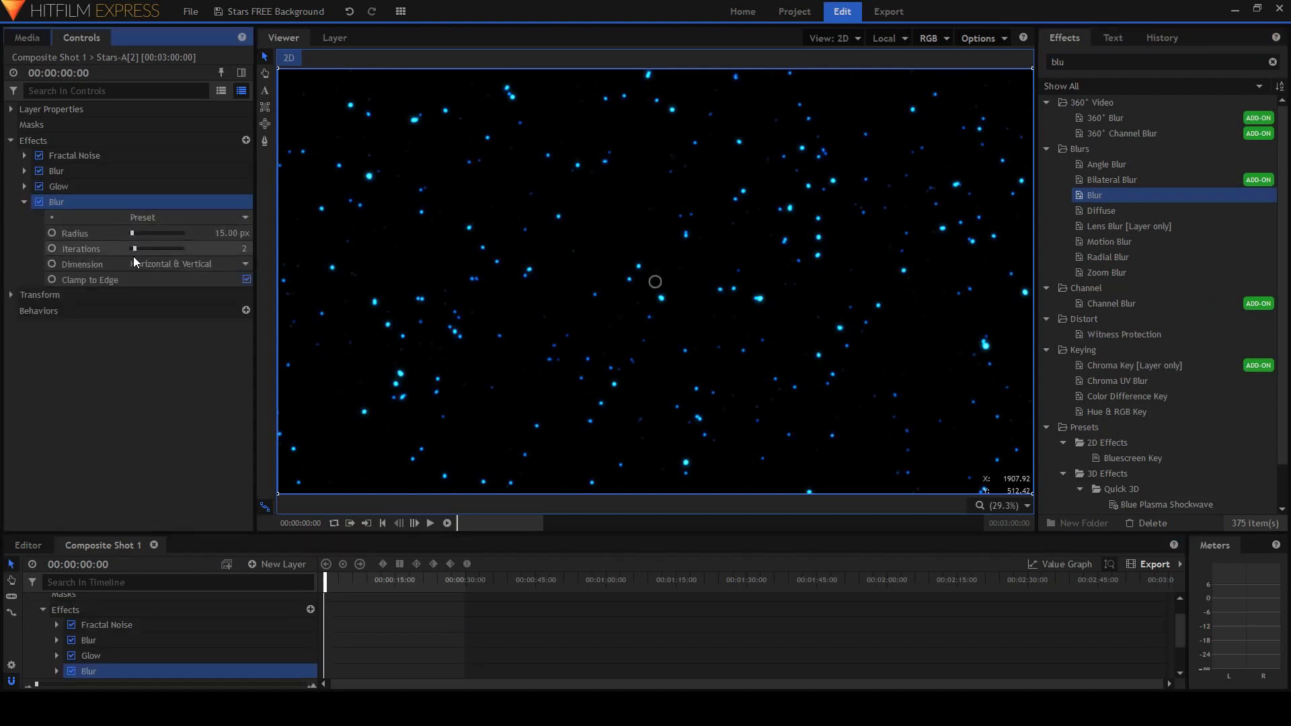
left_click(187, 264)
left_click(161, 289)
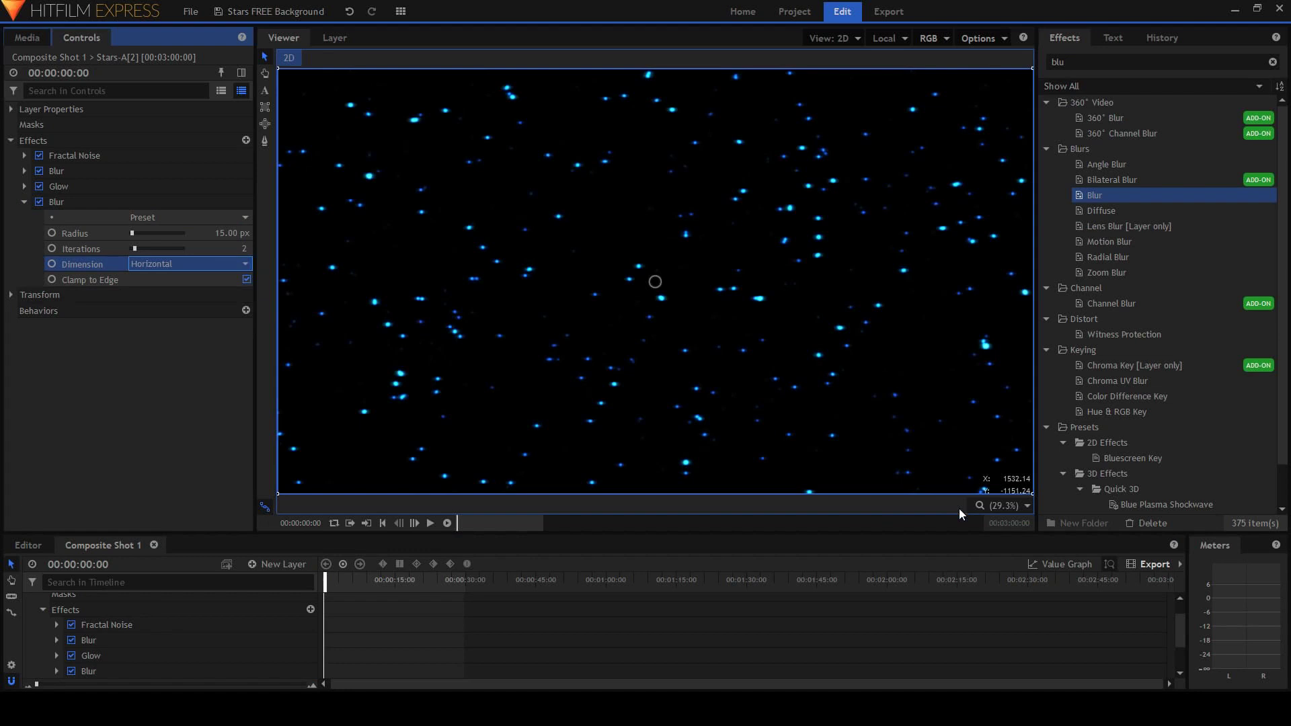
- Set the horizontal blur radius to 60 px, checking the streaks at full size
left_click(1028, 506)
left_click(1004, 534)
left_click_drag(747, 323, 694, 340)
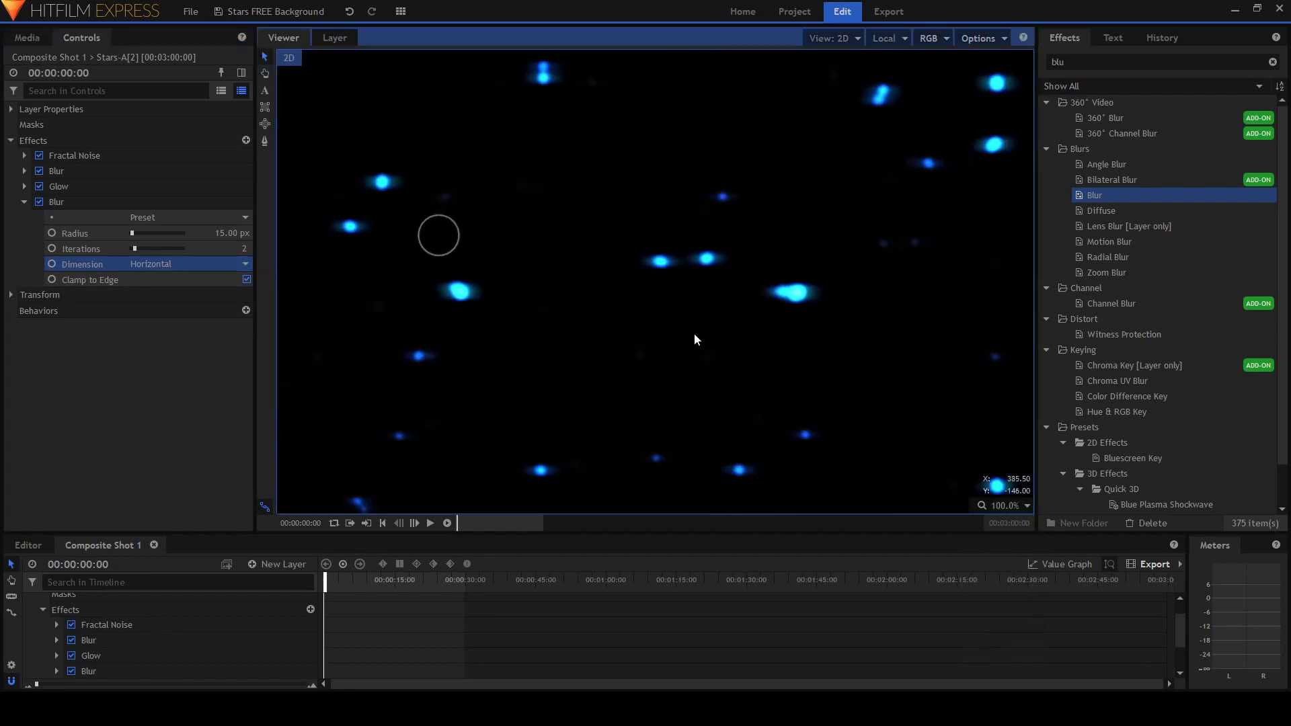
mouse_move(132, 233)
left_mouse_down()
mouse_move(121, 234)
mouse_move(134, 233)
left_mouse_up()
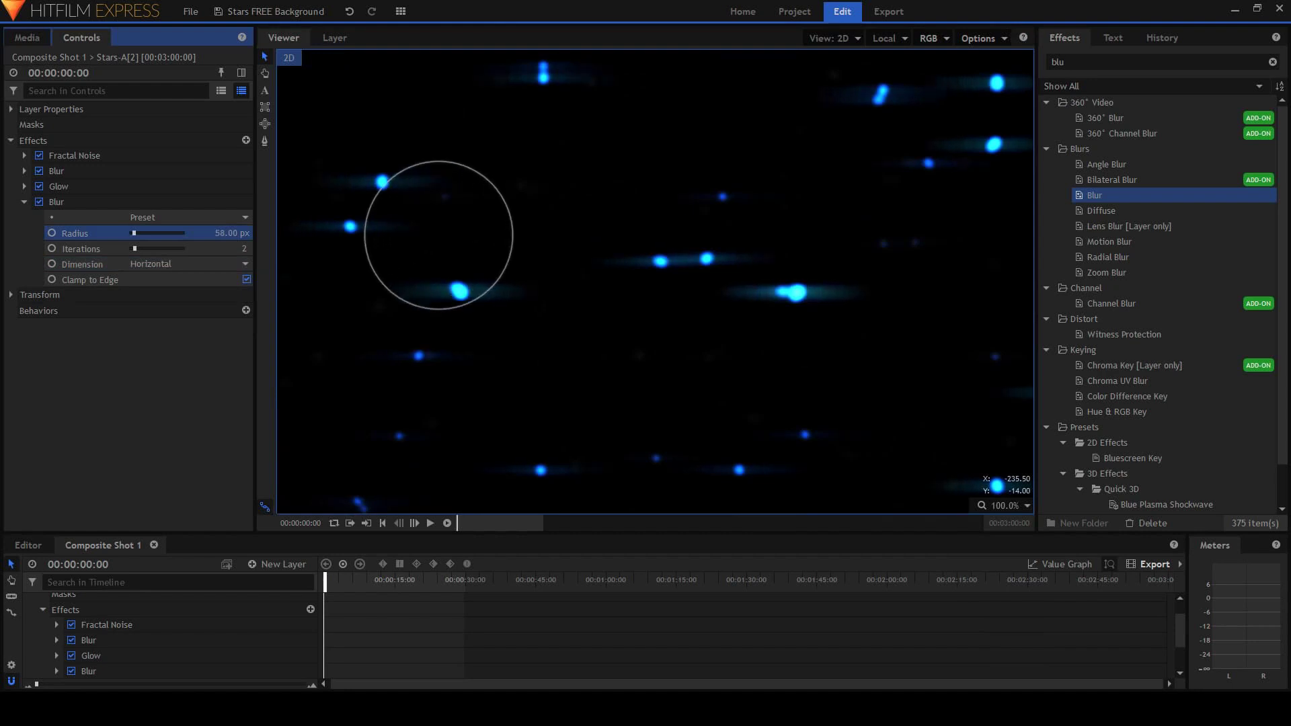
left_click_drag(227, 233, 215, 232)
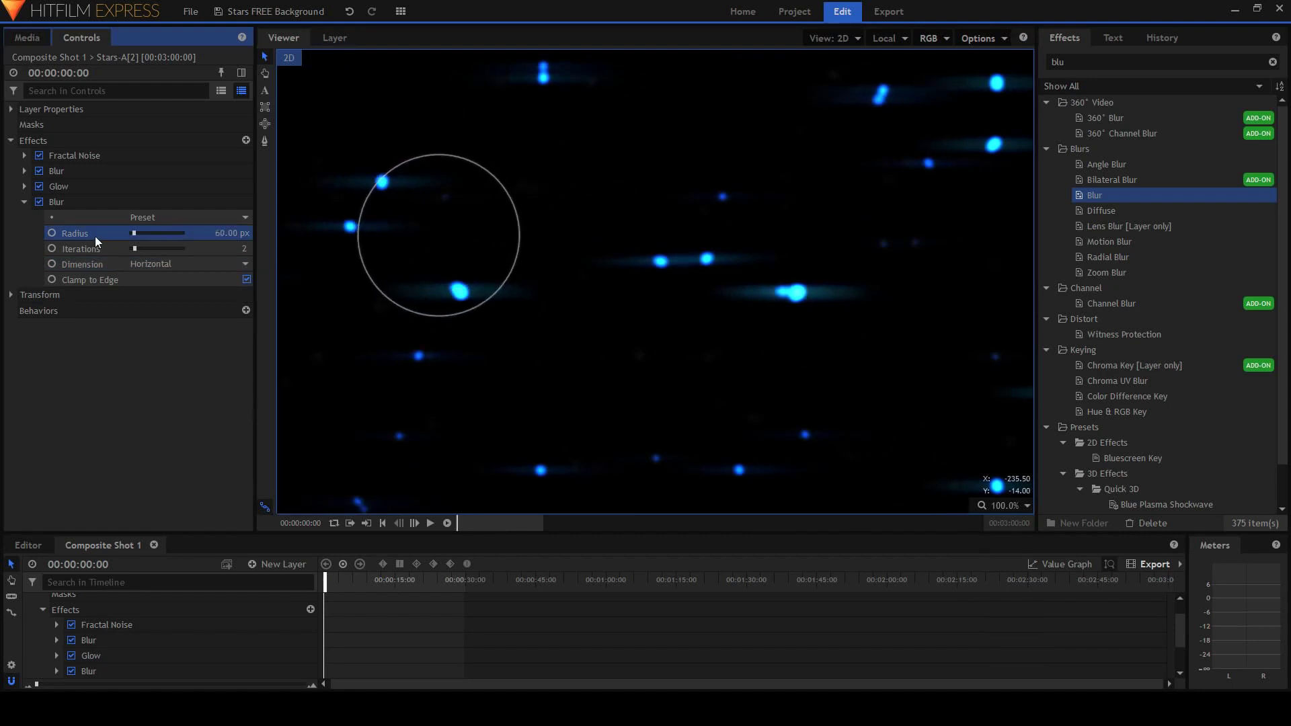
scroll(160, 604, "up", 3)
left_click(32, 600)
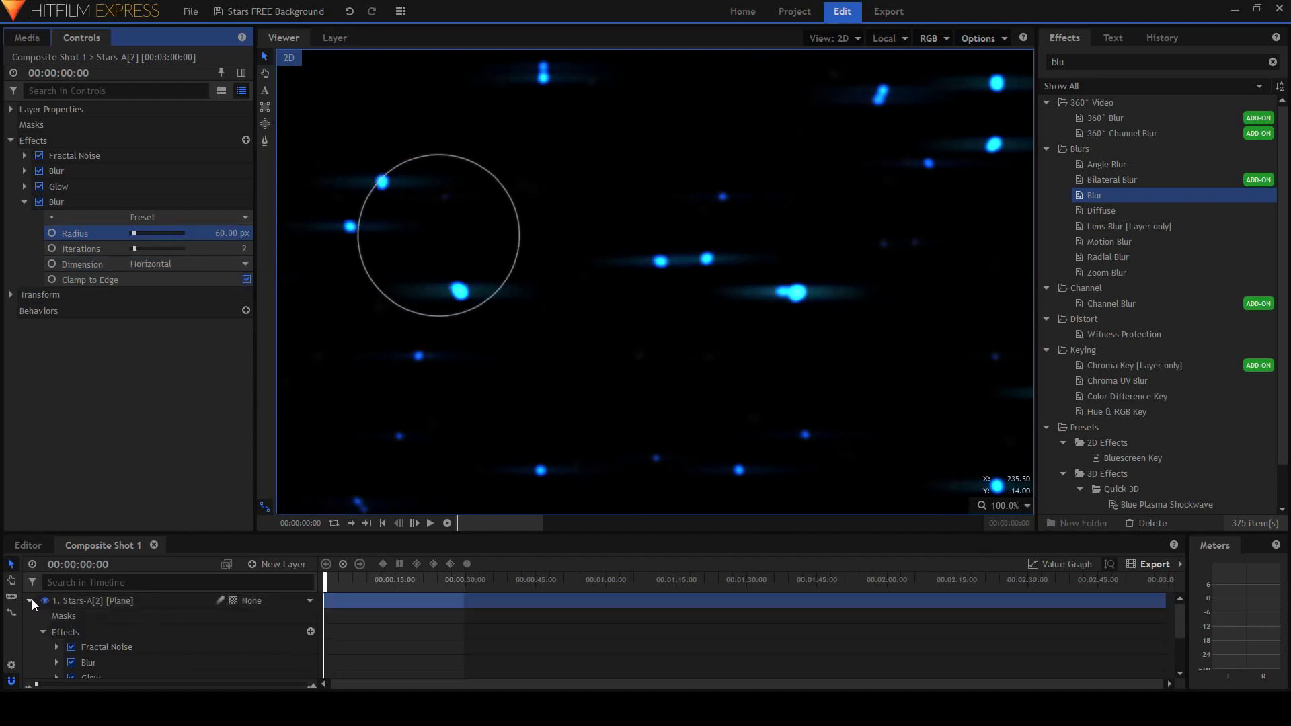
- Duplicate the top star layer to create Stars-A[3]
left_click(81, 602)
right_click(81, 601)
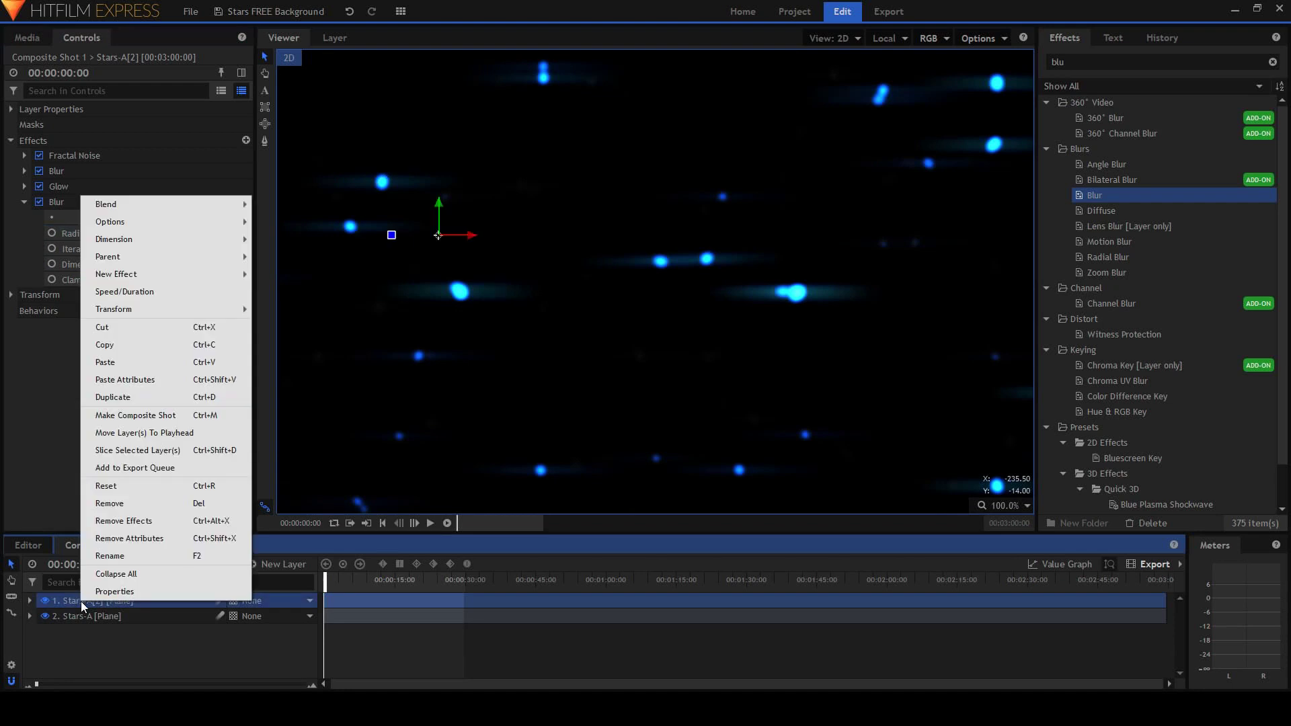
left_click(76, 617)
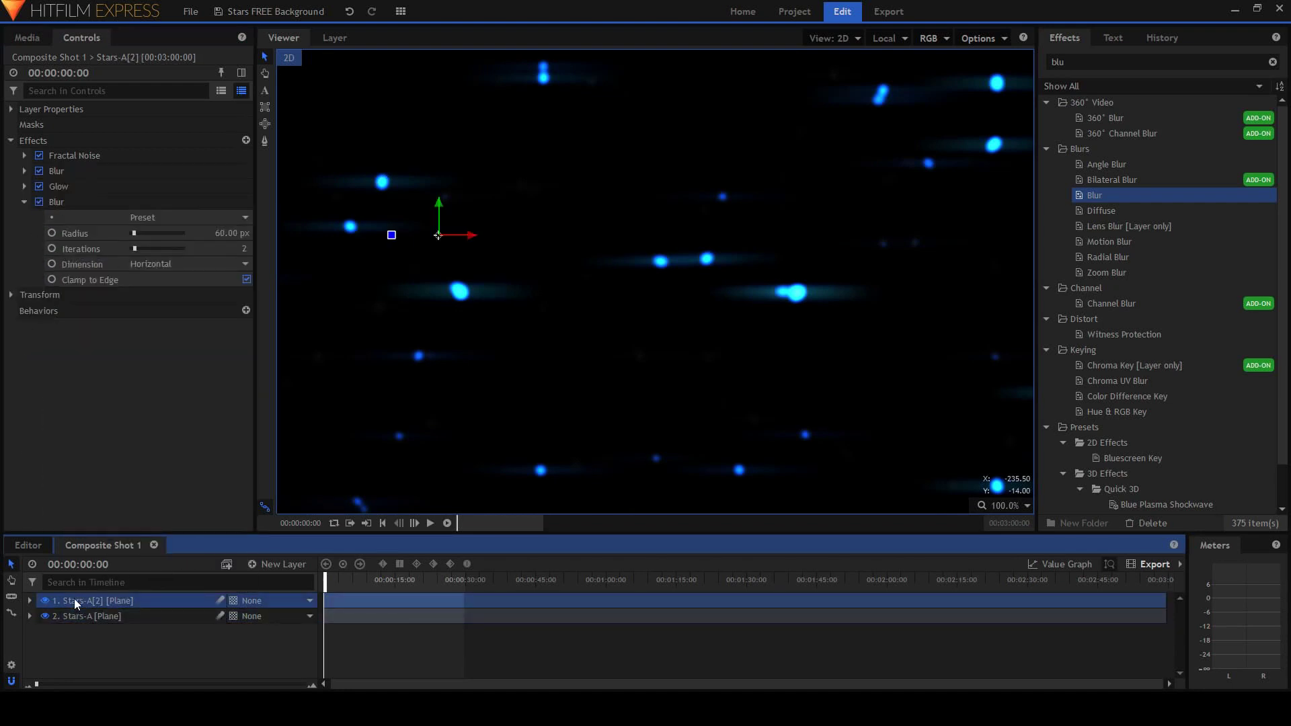
right_click(74, 602)
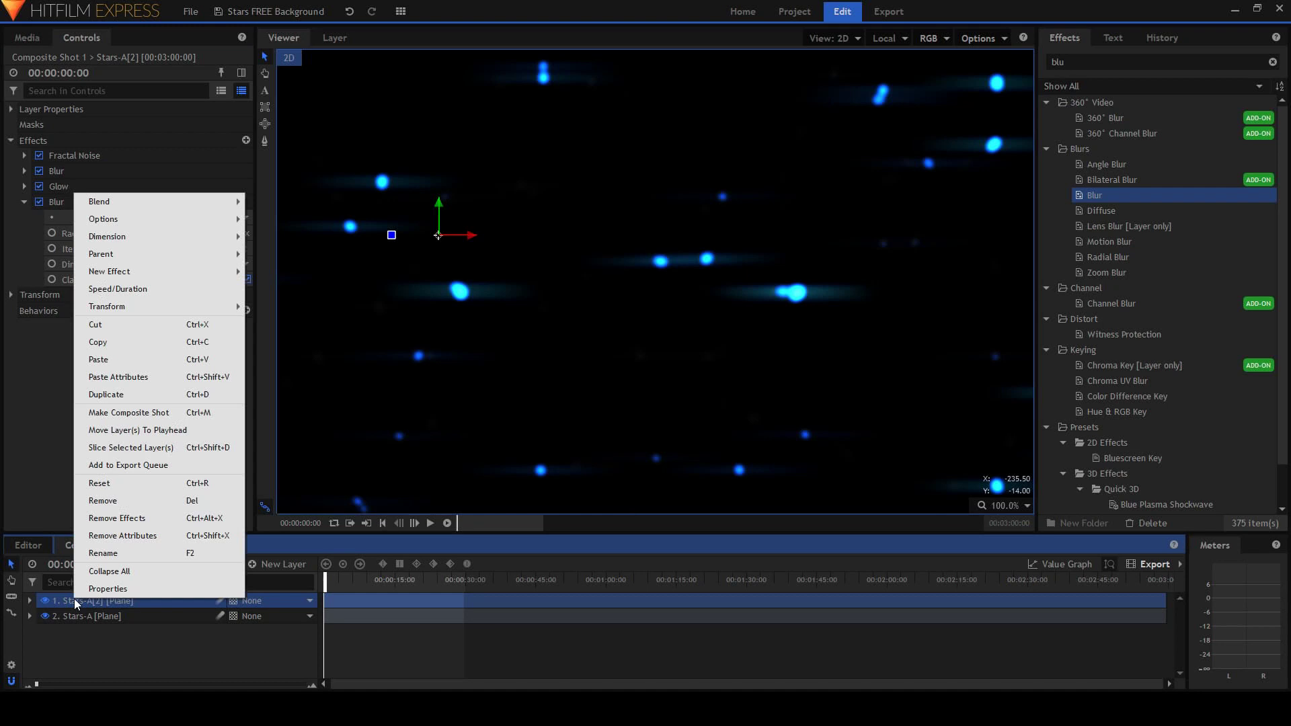
left_click(94, 395)
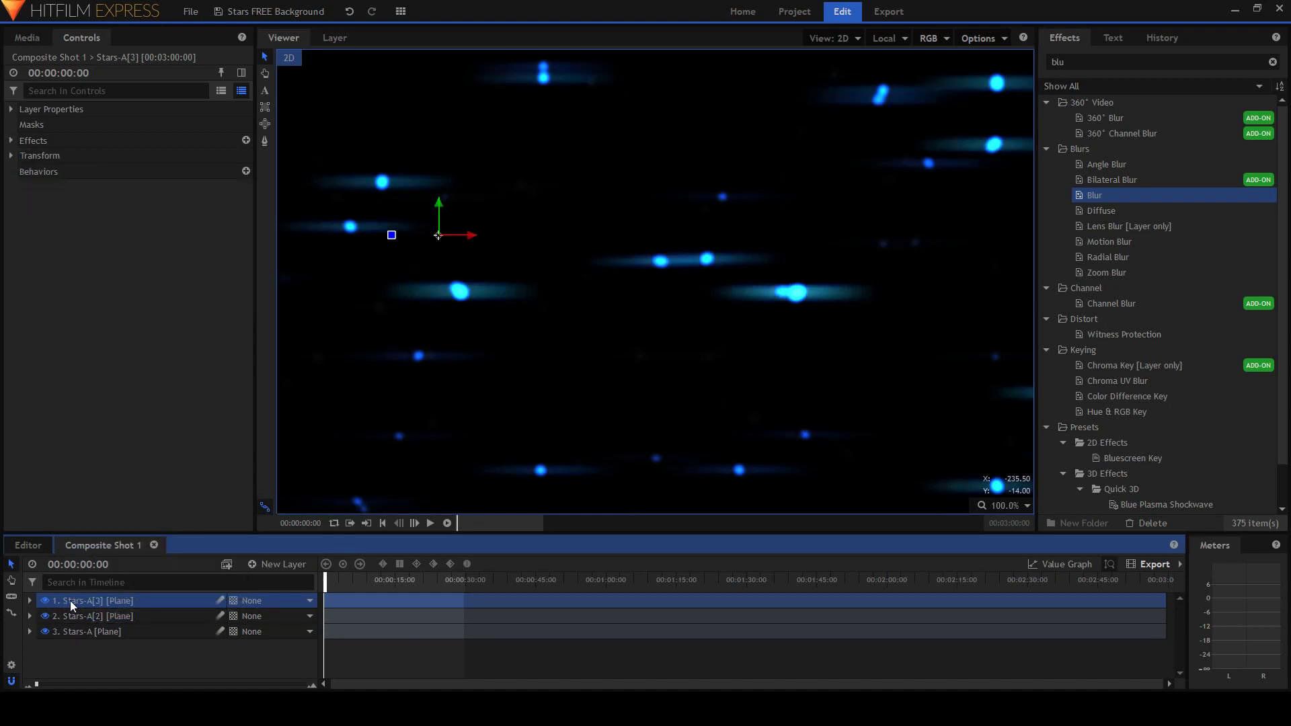
left_click(78, 617)
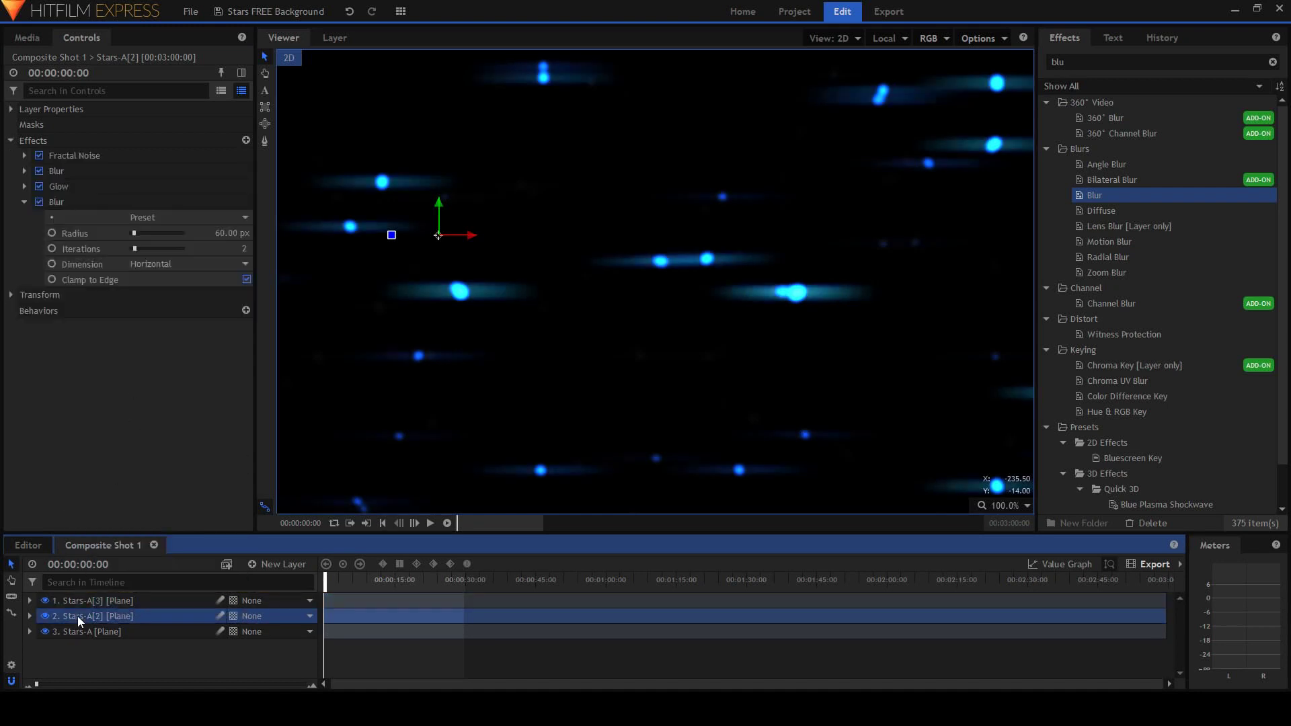
- Set the copy's second Blur Dimension to Vertical
left_click(10, 140)
left_click(24, 202)
left_click(146, 264)
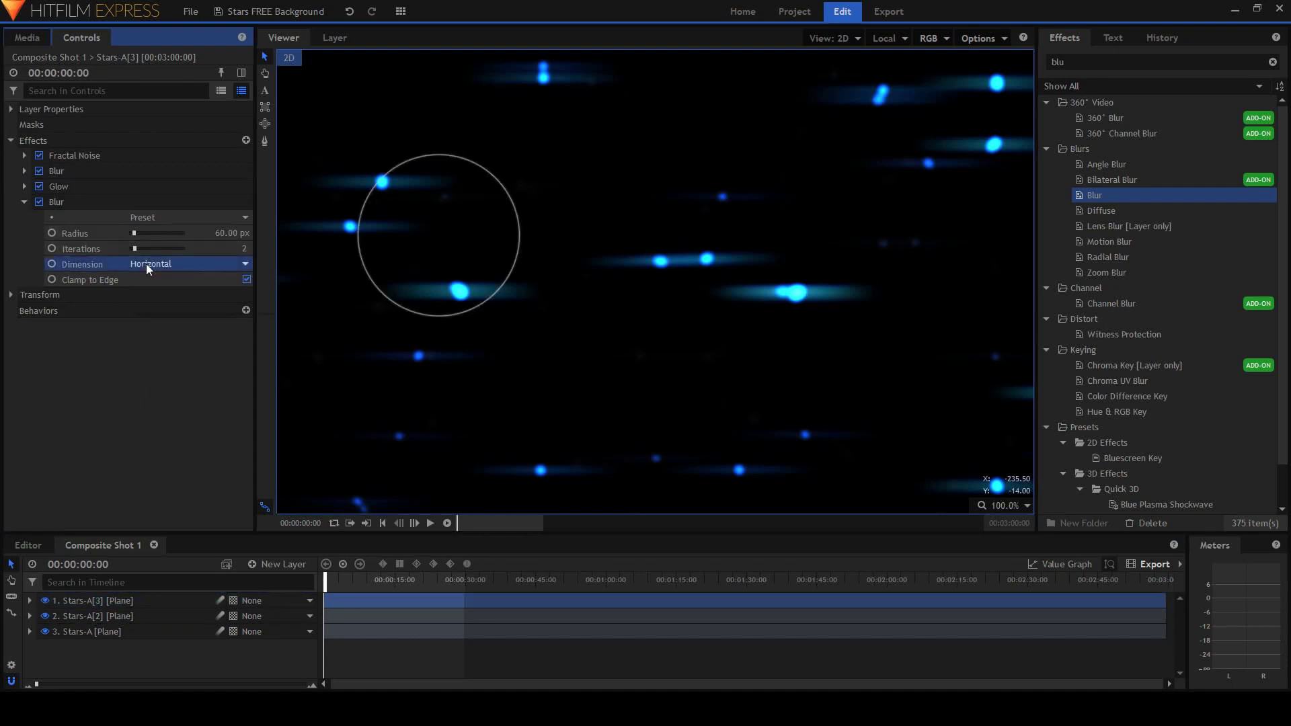
left_click(186, 306)
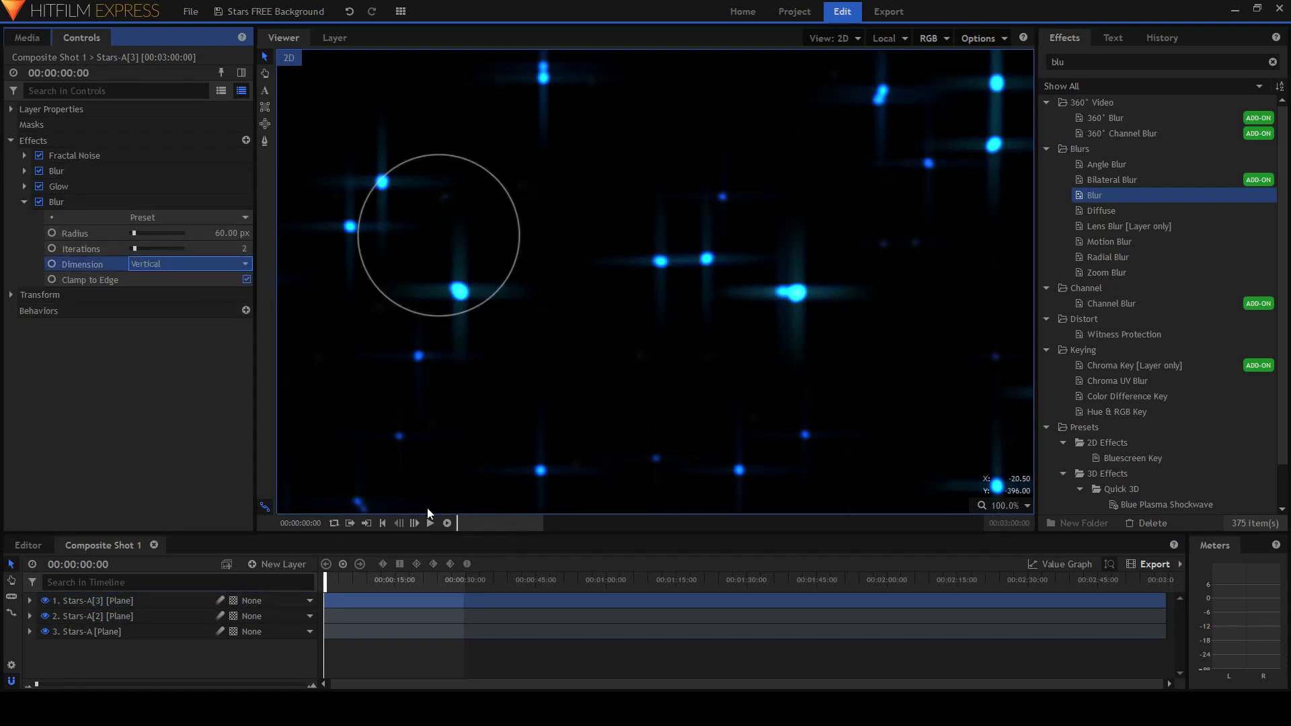
key("space")
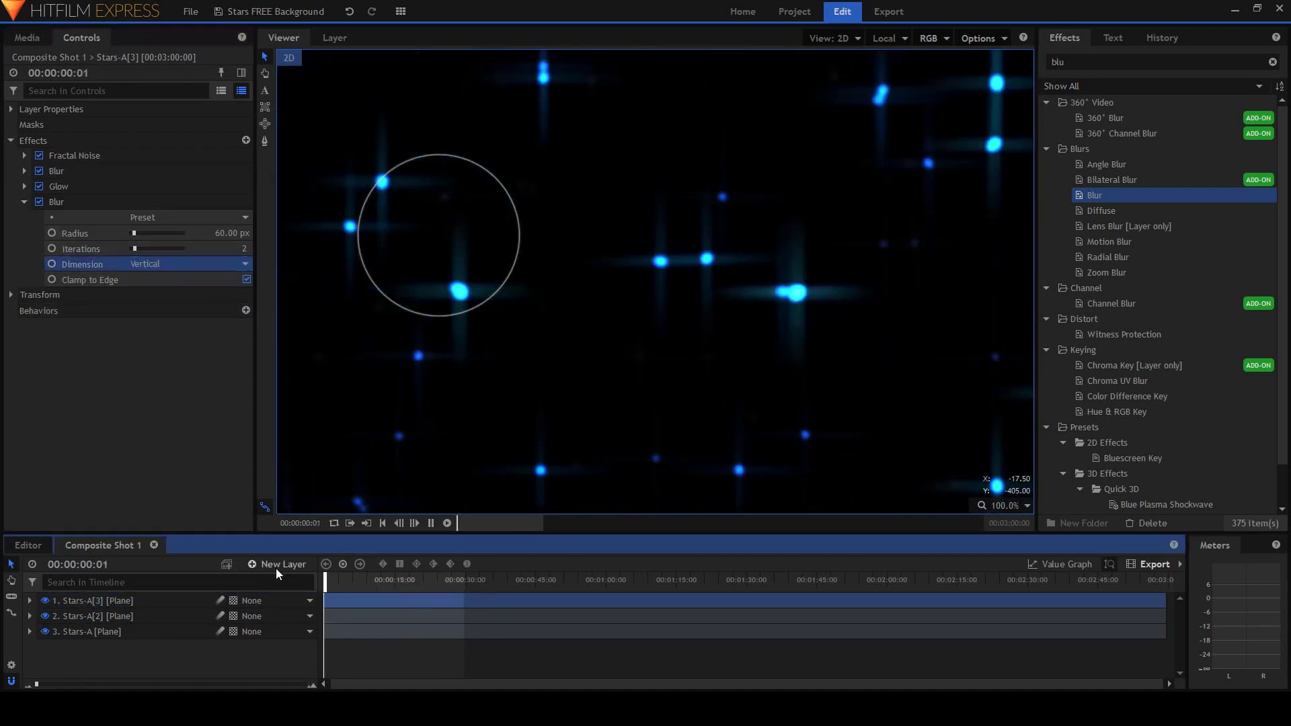
key("space")
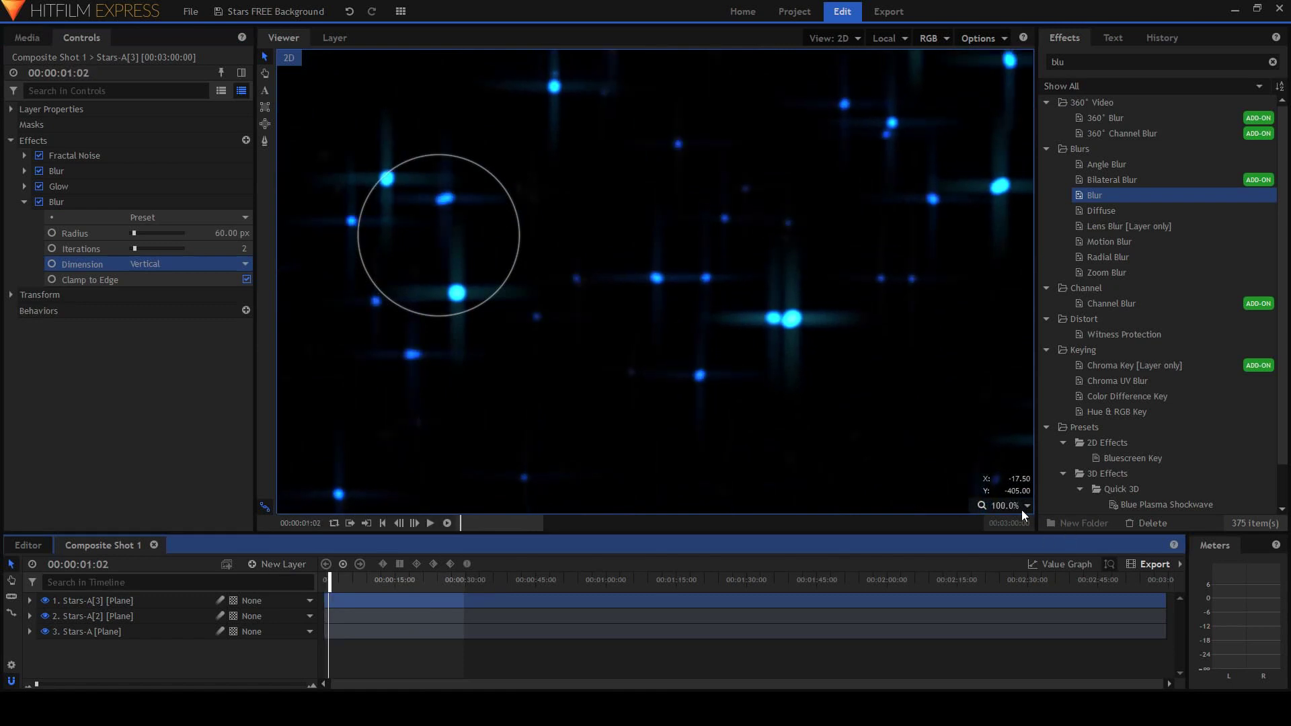
left_click(1026, 507)
left_click(1006, 607)
key("space")
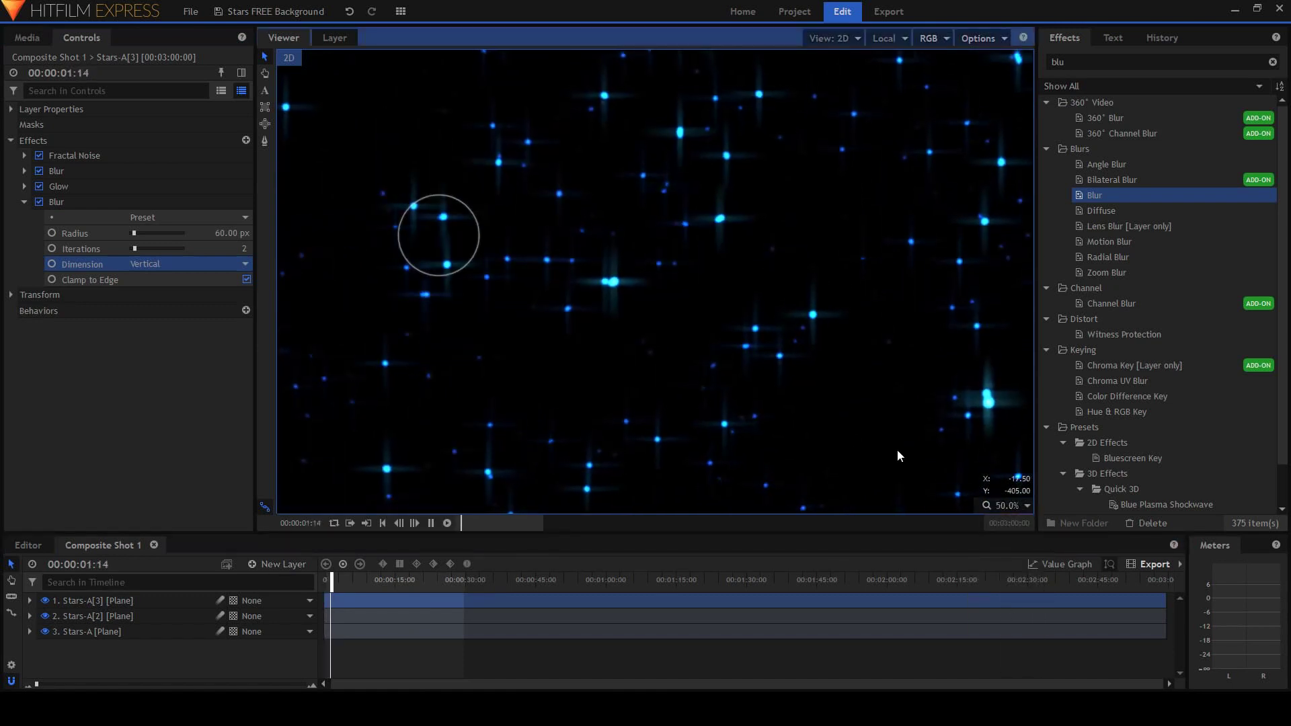
mouse_move(897, 456)
left_mouse_down()
mouse_move(738, 316)
mouse_move(750, 286)
left_mouse_up()
key("space")
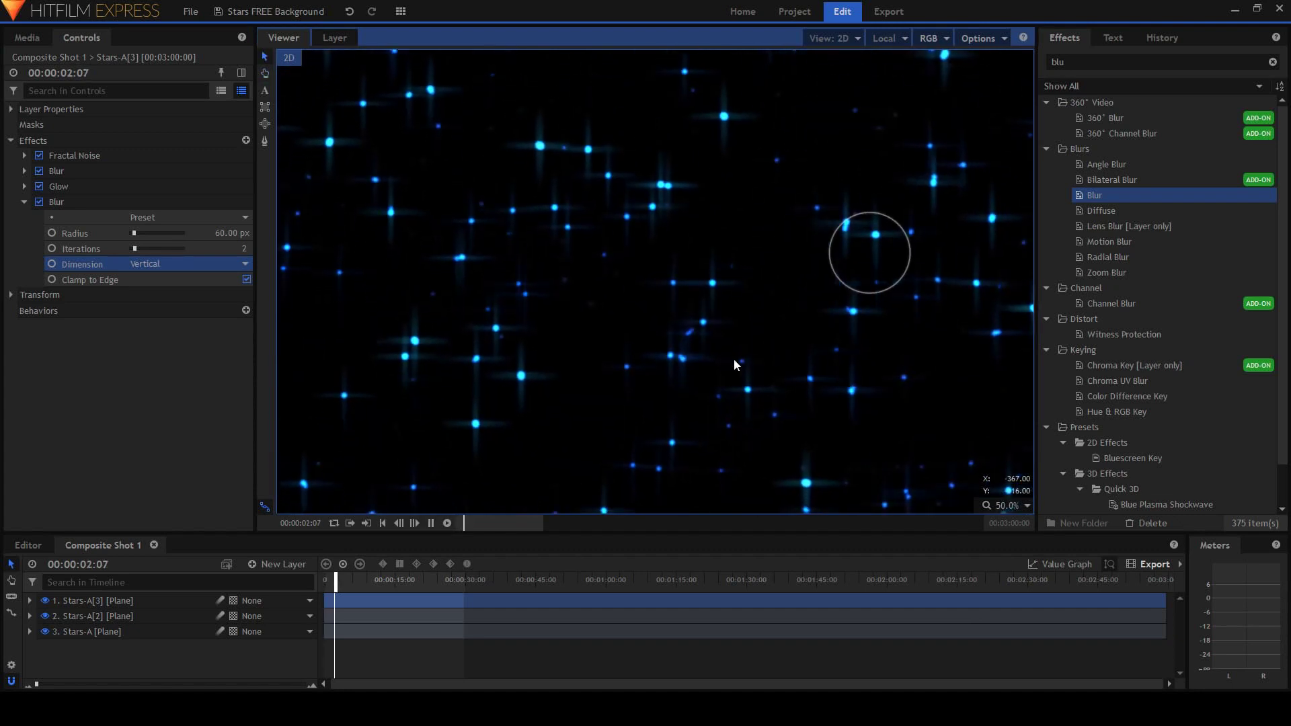
left_click(1026, 506)
left_click(987, 661)
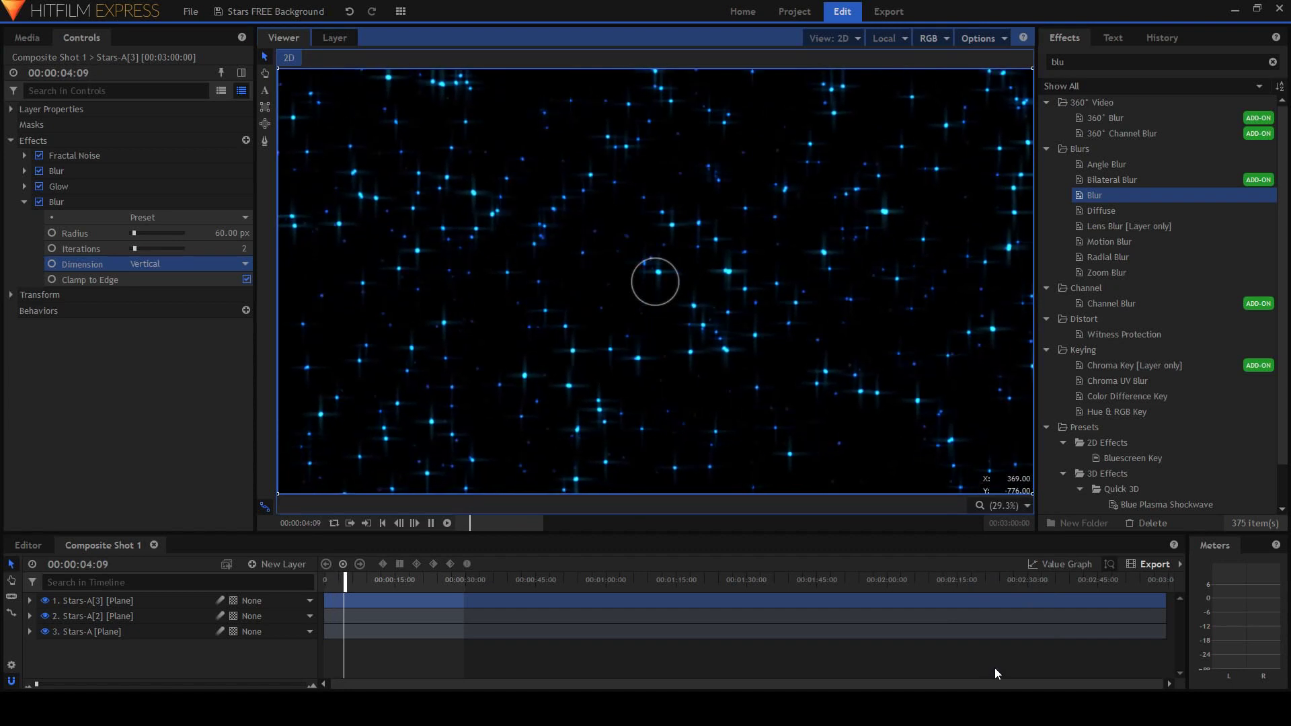
- Search for 'cont' and apply Brightness & Contrast to Stars-A[3], viewing at full size
double_click(1111, 62)
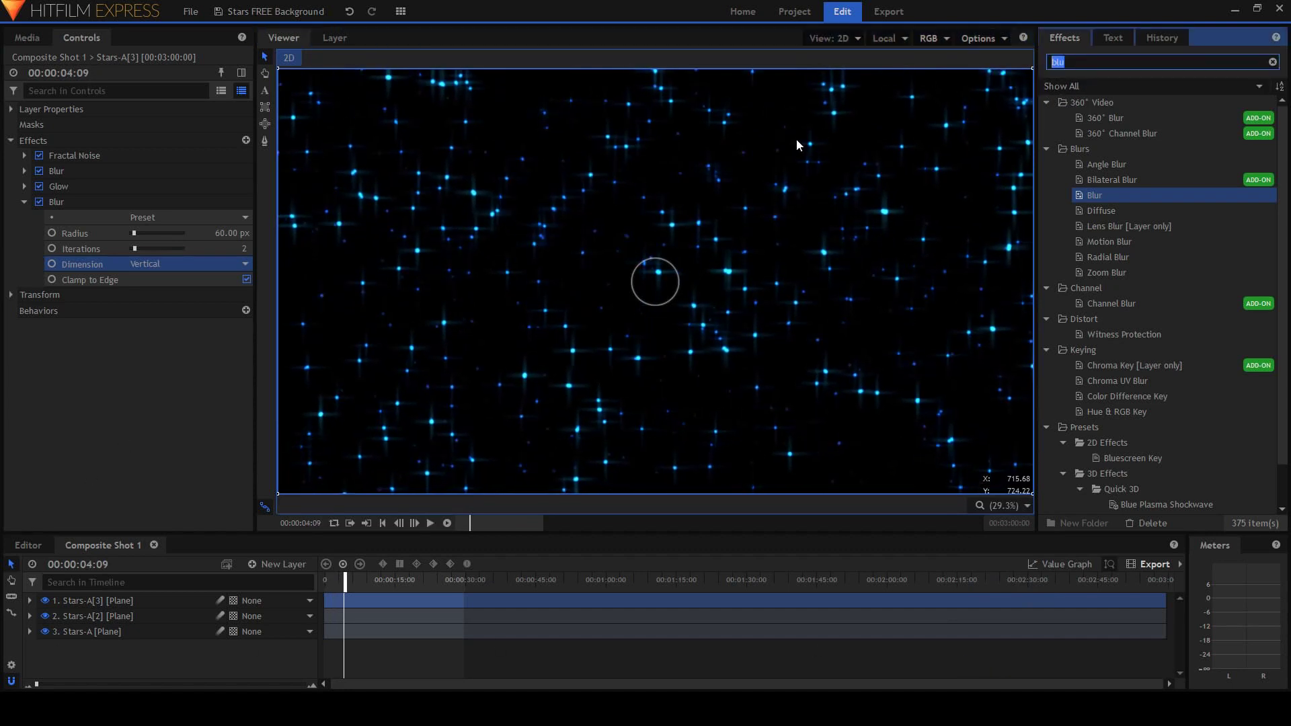
type("cont")
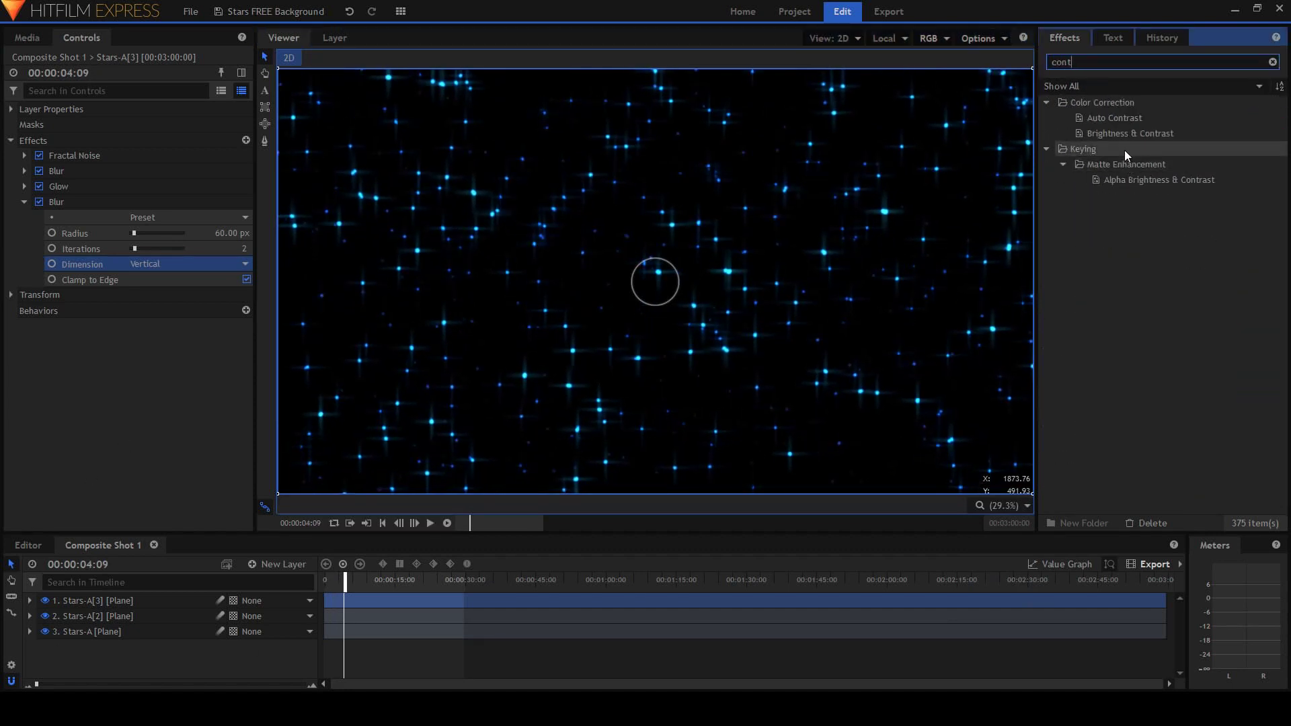
left_click_drag(1128, 134, 1115, 141)
left_click_drag(171, 305, 172, 302)
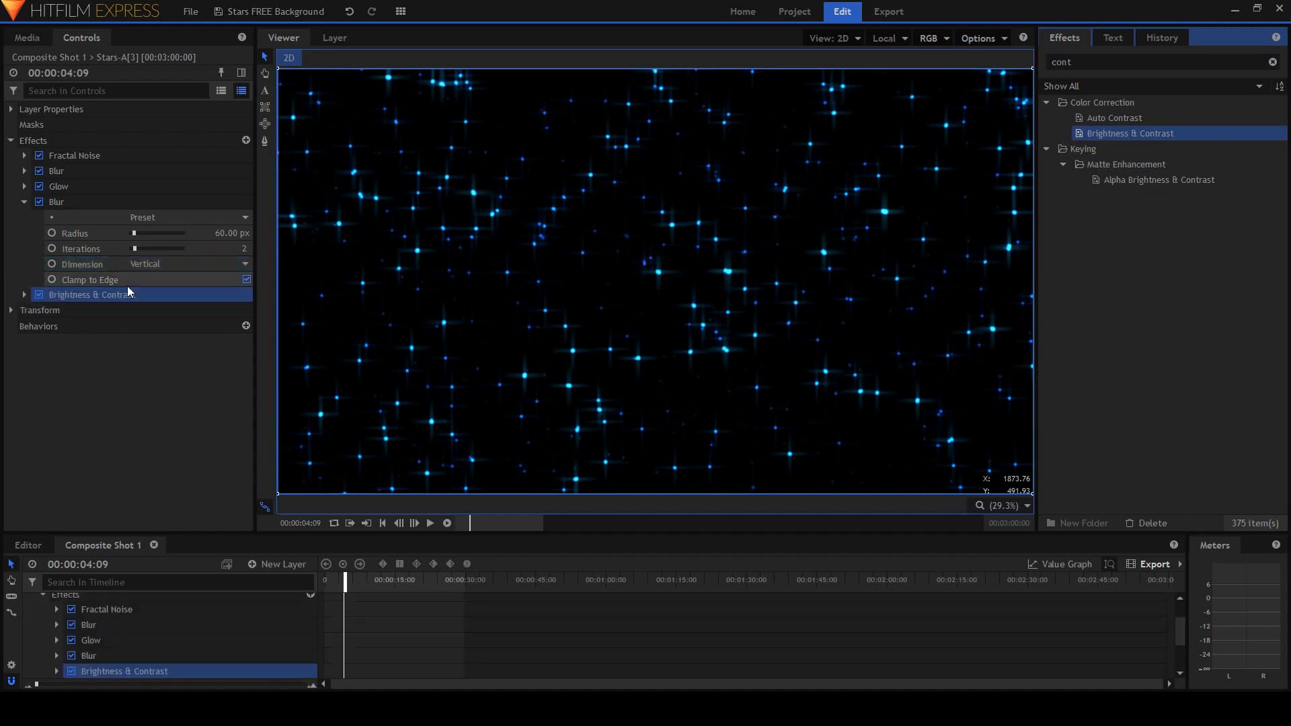
left_click(997, 505)
left_click(1005, 575)
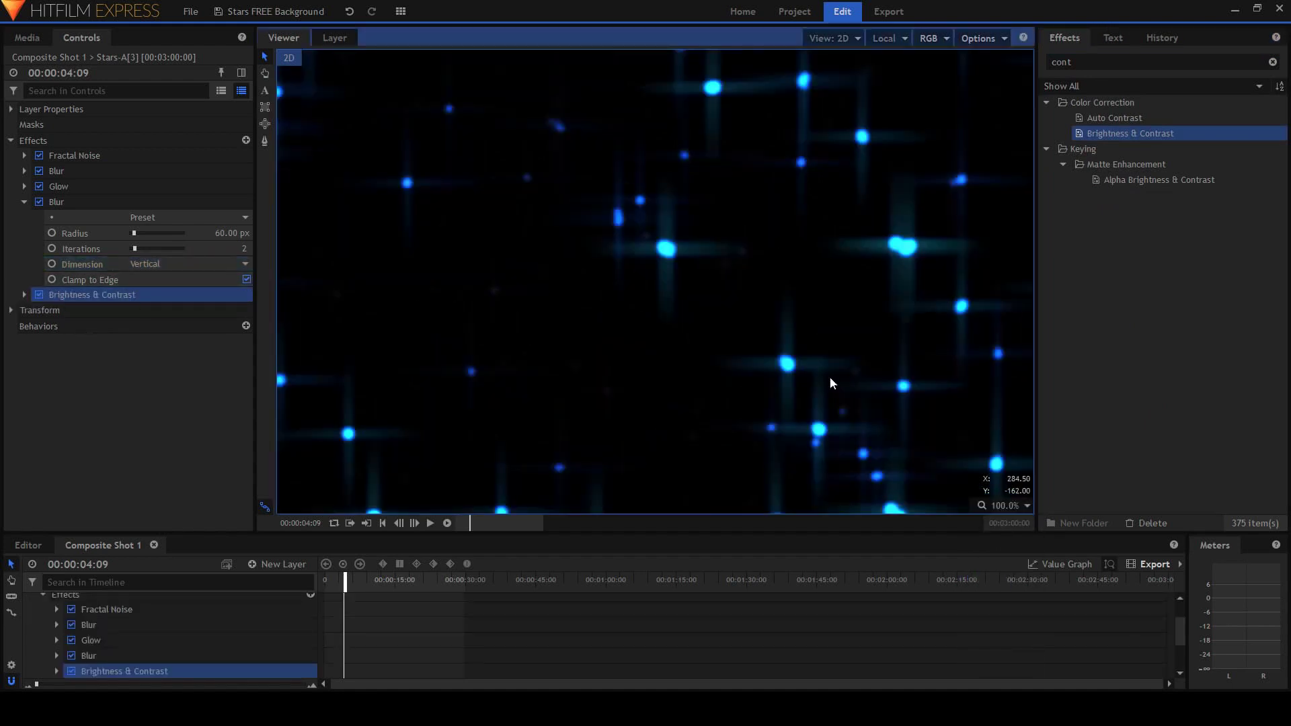
- Set Brightness to 30 and Contrast to 16, then preview the fitted frame
left_click(24, 295)
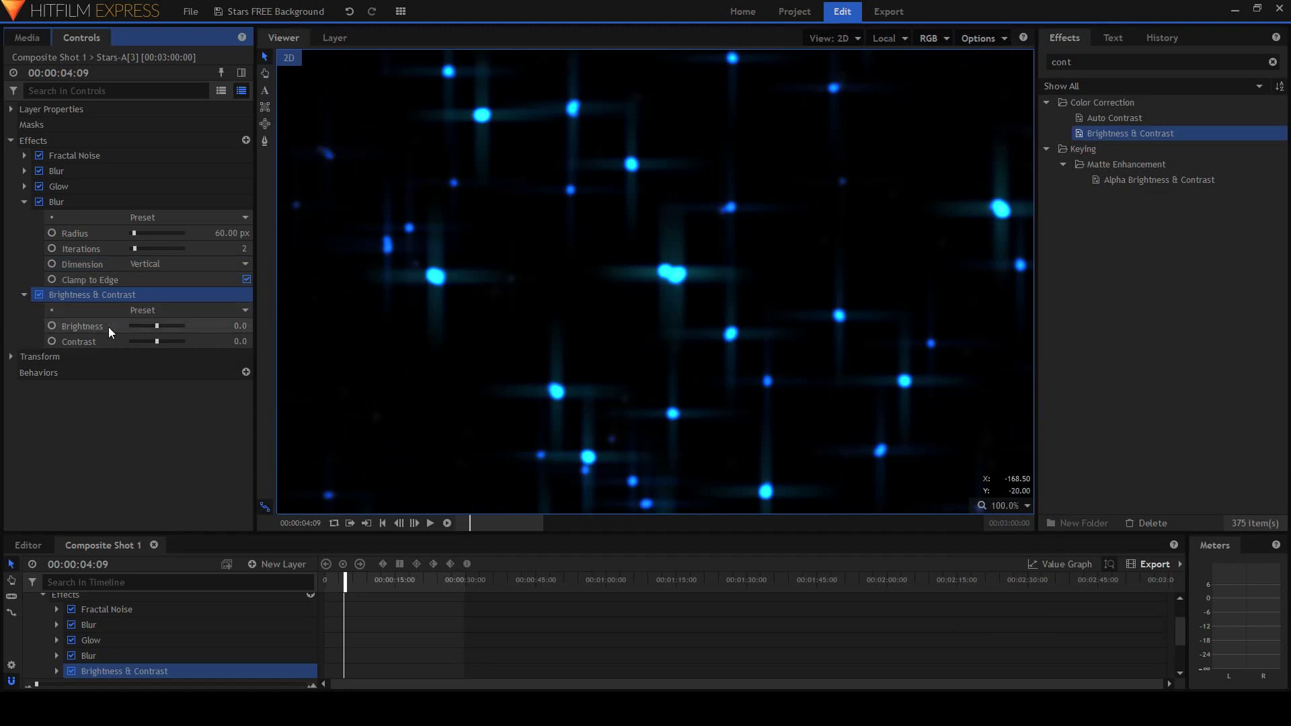
mouse_move(157, 326)
left_mouse_down()
mouse_move(154, 341)
mouse_move(164, 326)
left_mouse_up()
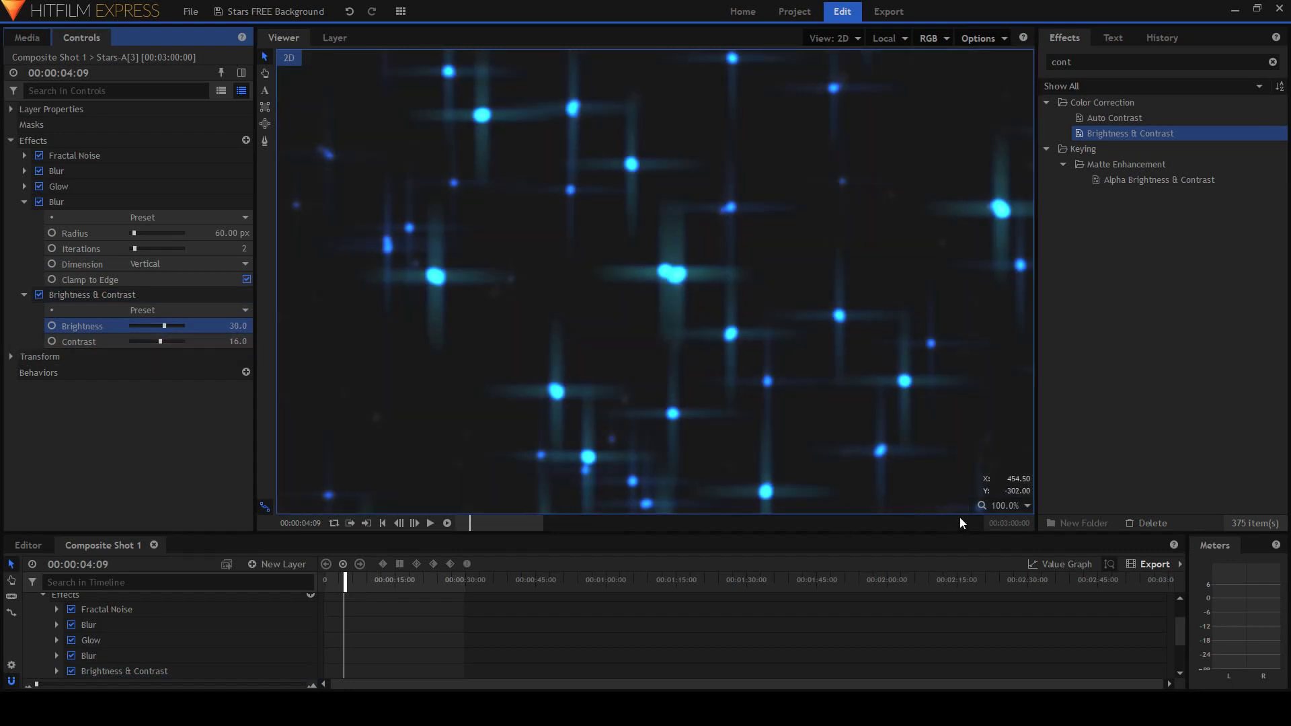
left_click(1027, 505)
left_click(999, 665)
key("space")
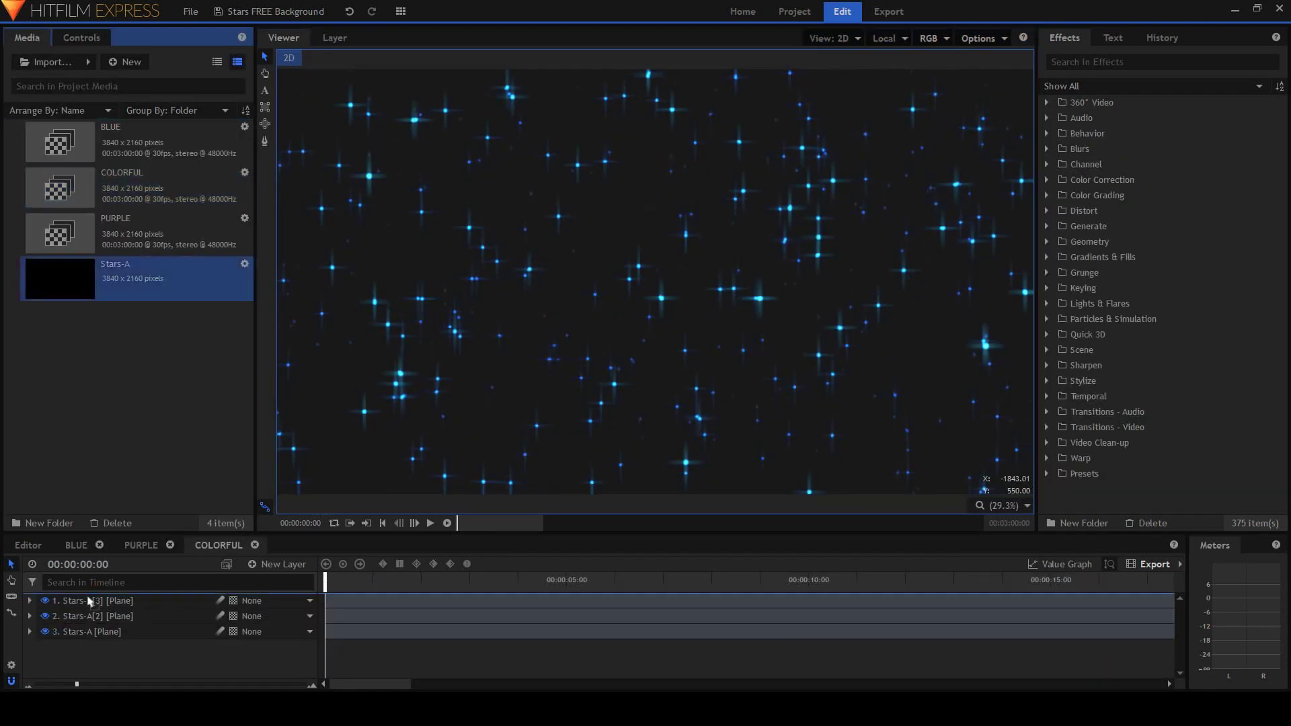
- Add a new plane on top with Fractal Noise set to Colored Clouds
key("ctrl+v")
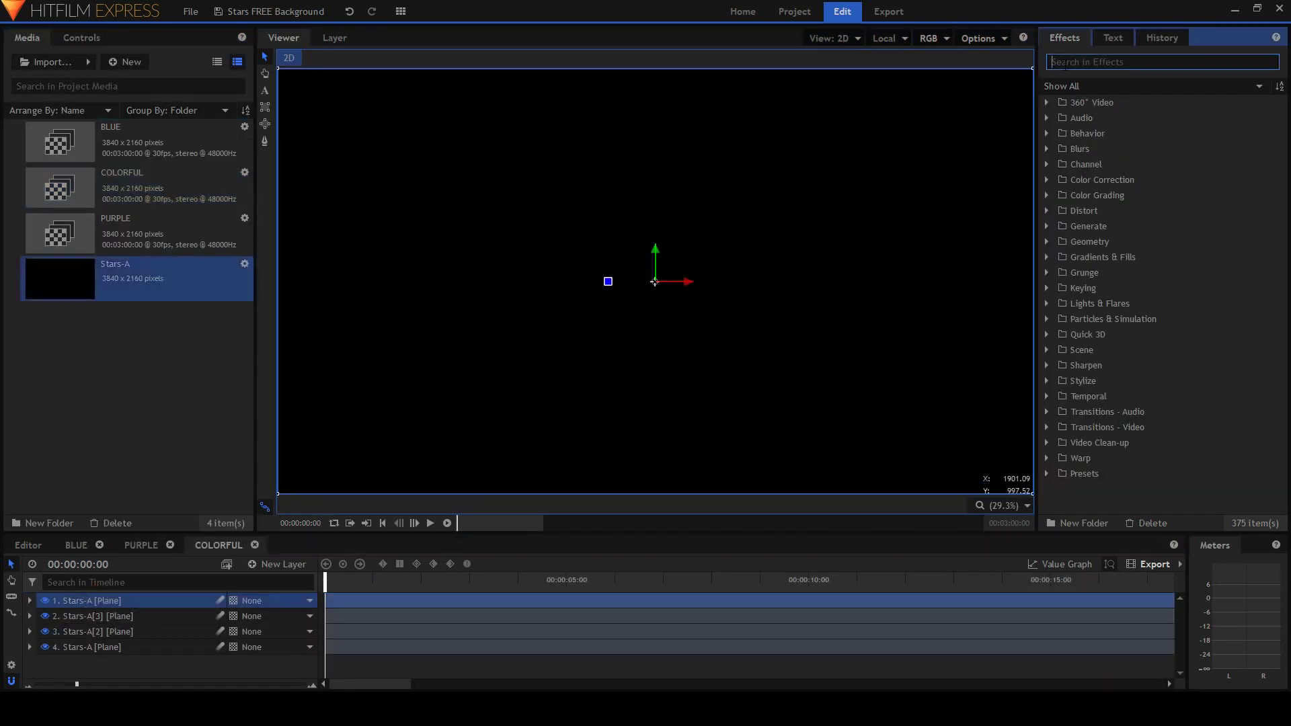
type("fra")
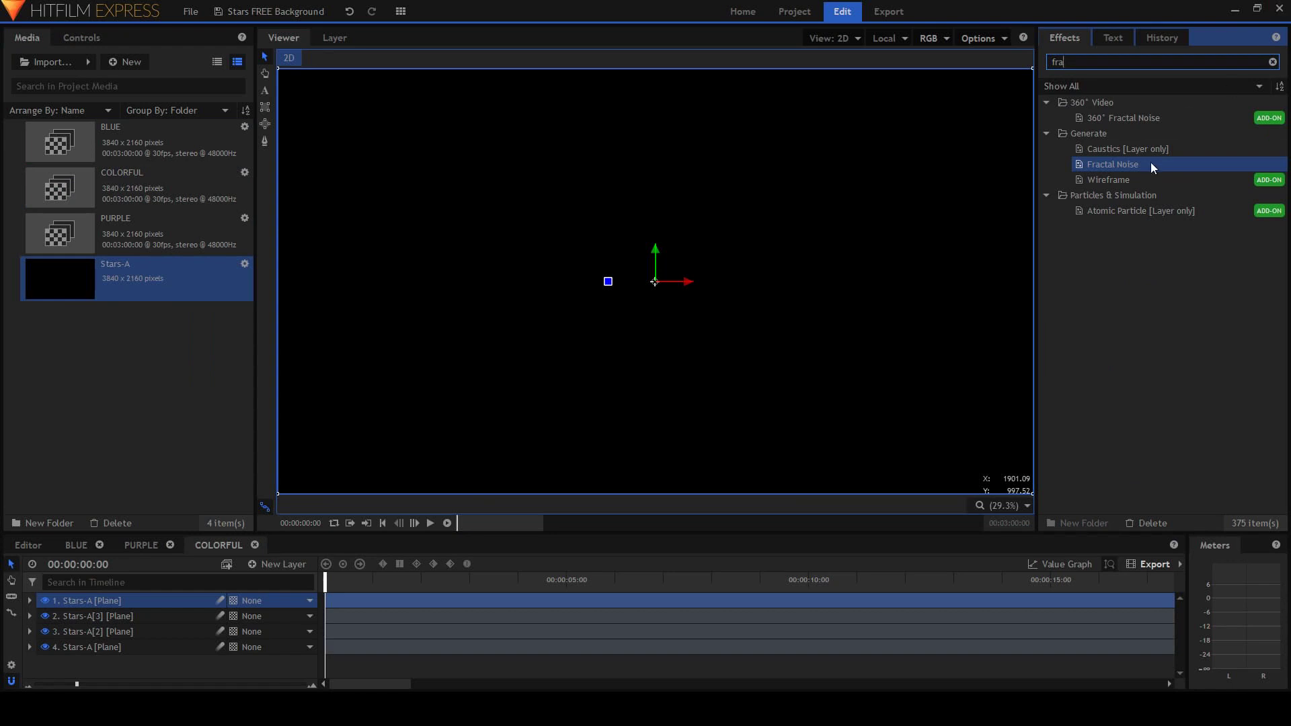
left_click_drag(1152, 168, 444, 419)
left_click_drag(103, 597, 104, 602)
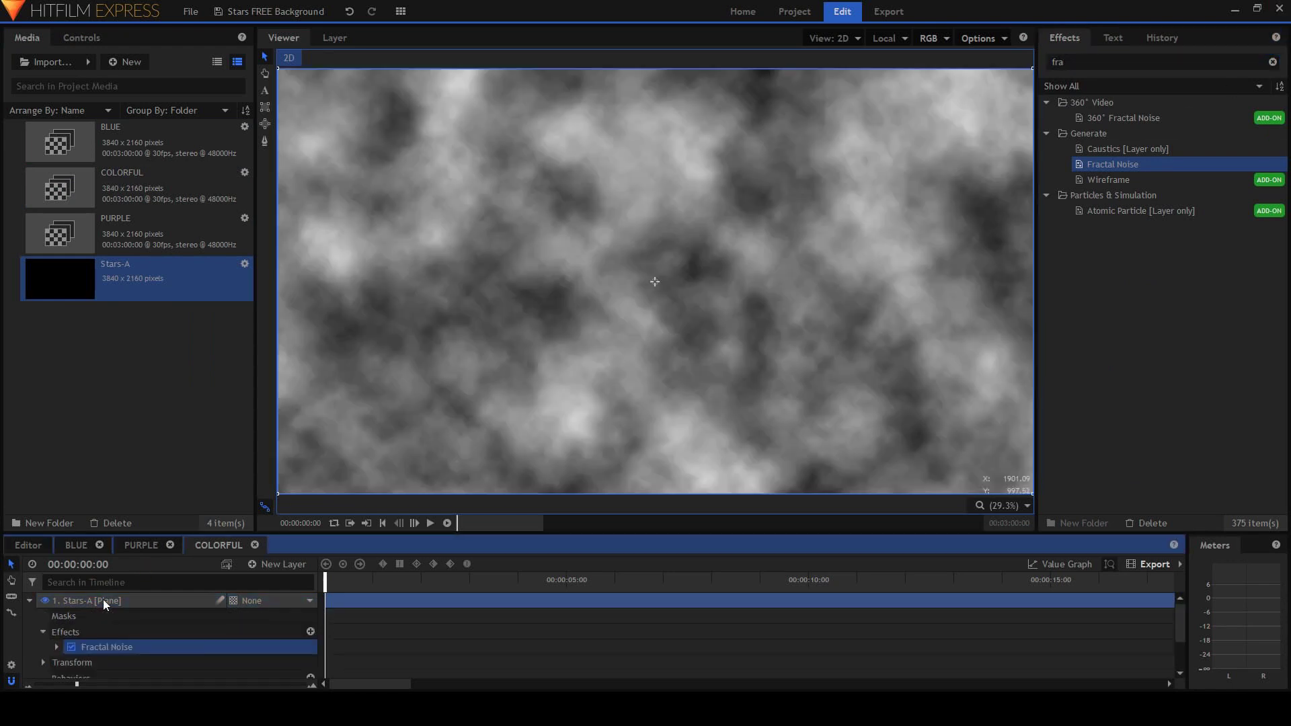
left_click(81, 37)
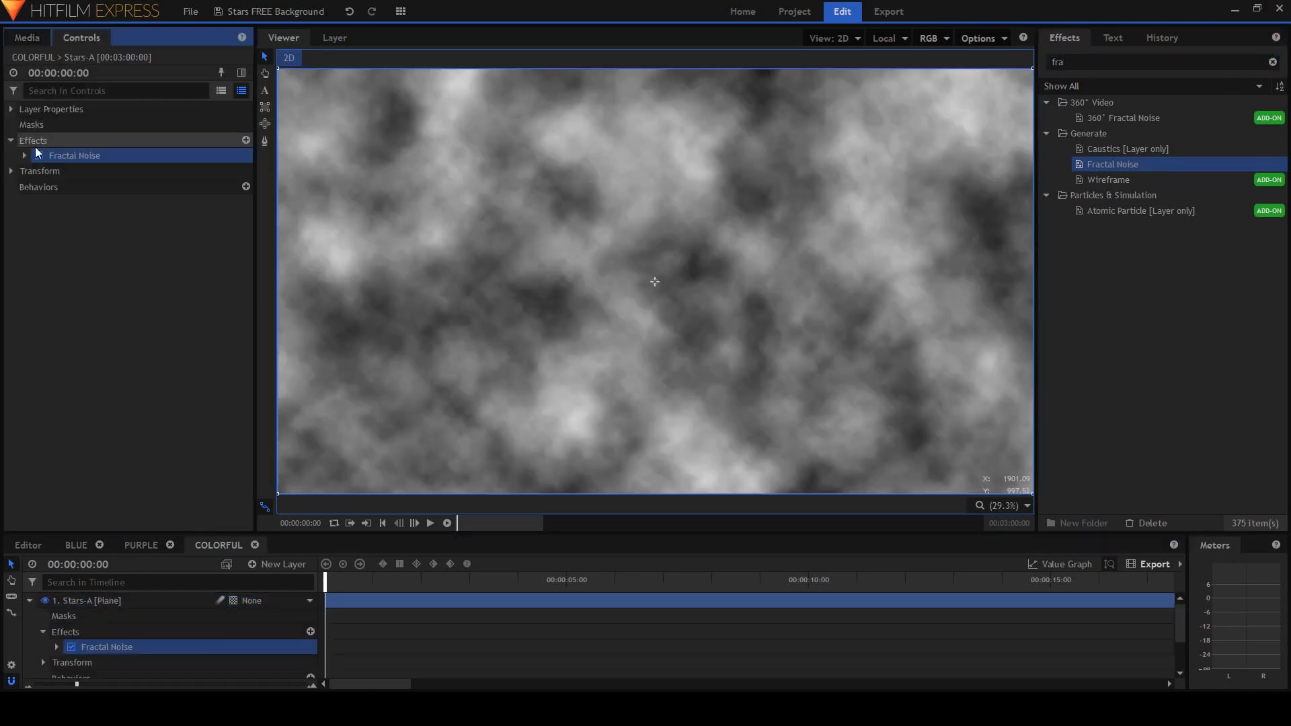
left_click(25, 156)
left_click(158, 203)
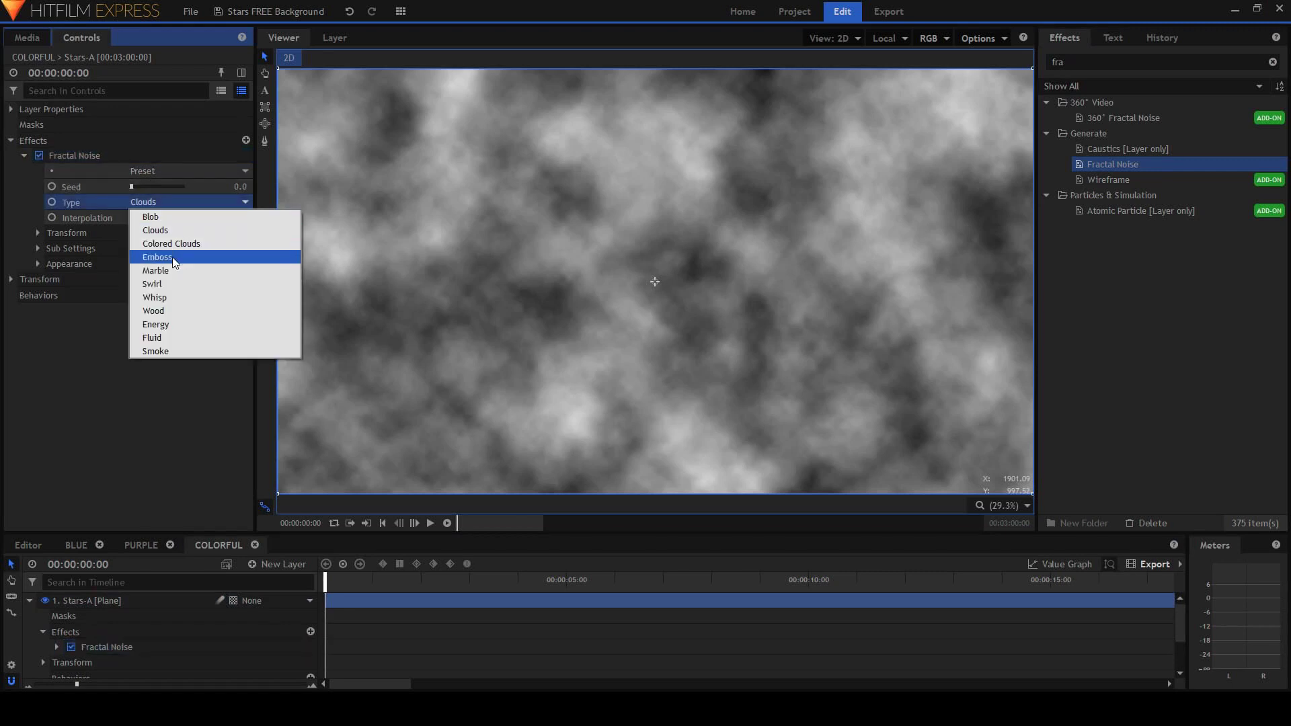
left_click(171, 243)
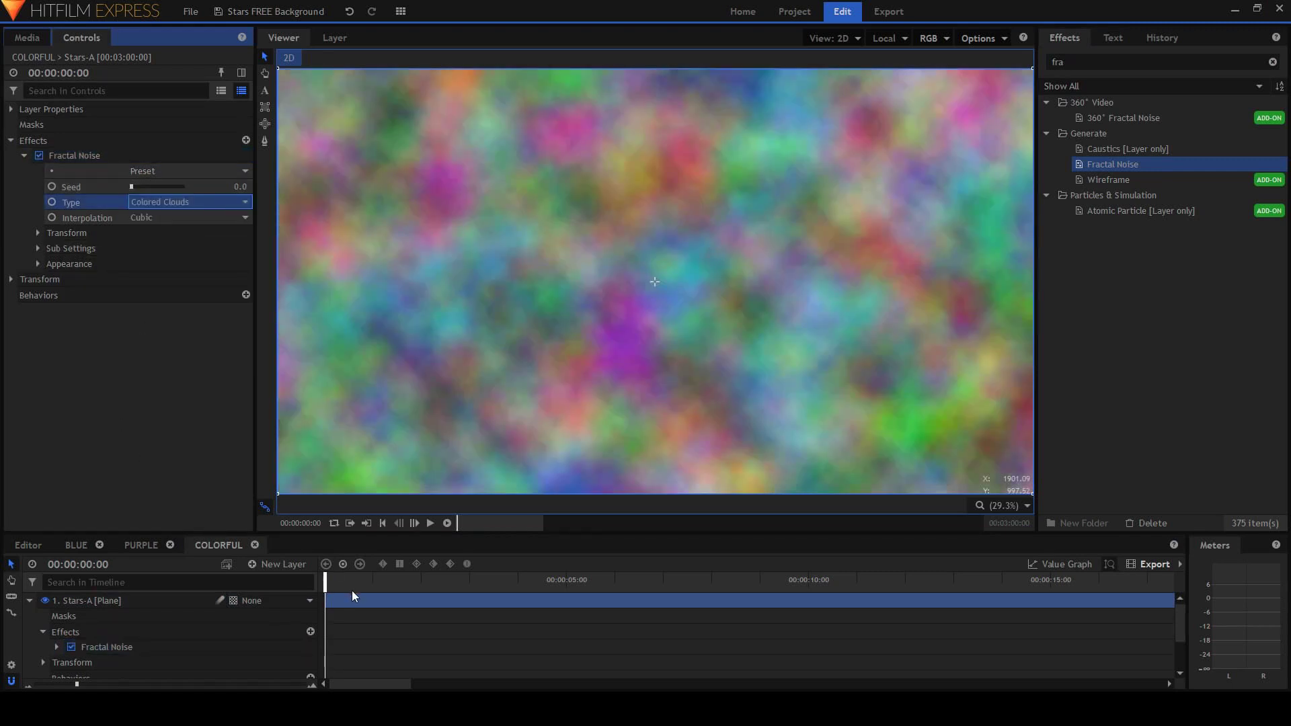
- Keyframe the noise rotation from 0° to 720° across the clip and preview it
left_click_drag(353, 584, 354, 585)
left_click(37, 233)
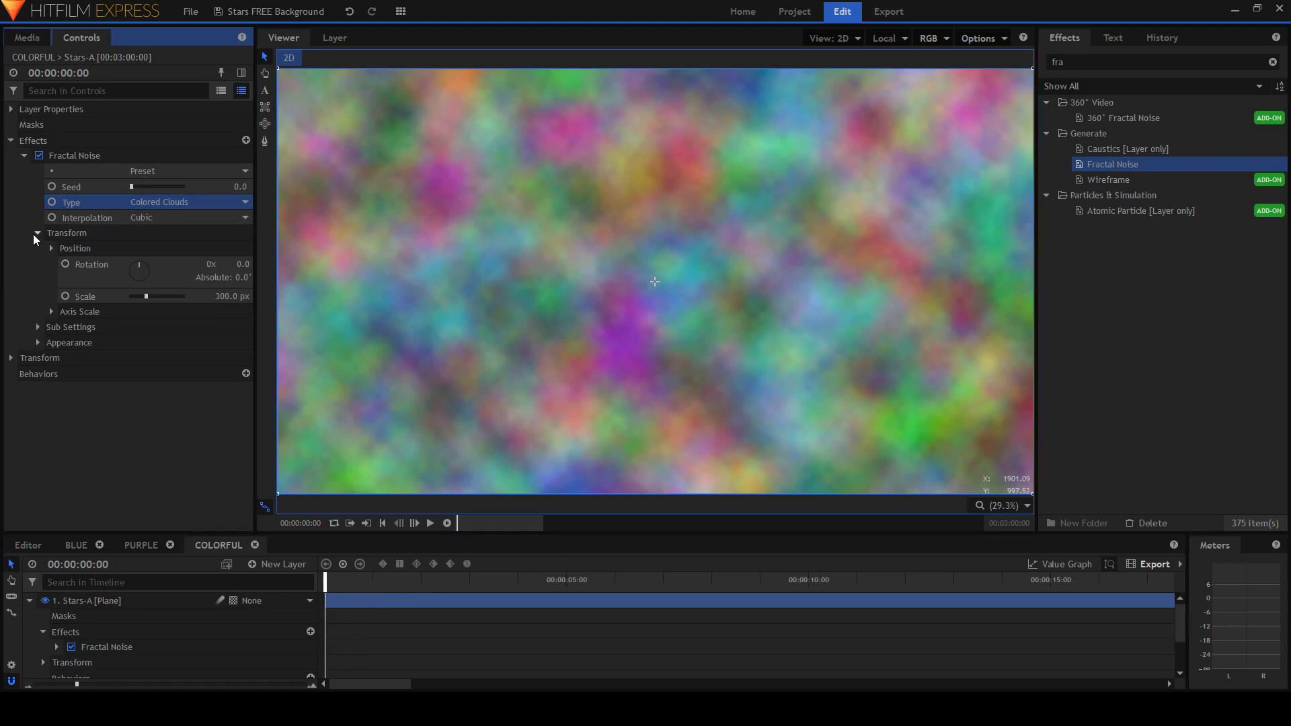
left_click(90, 264)
key("End")
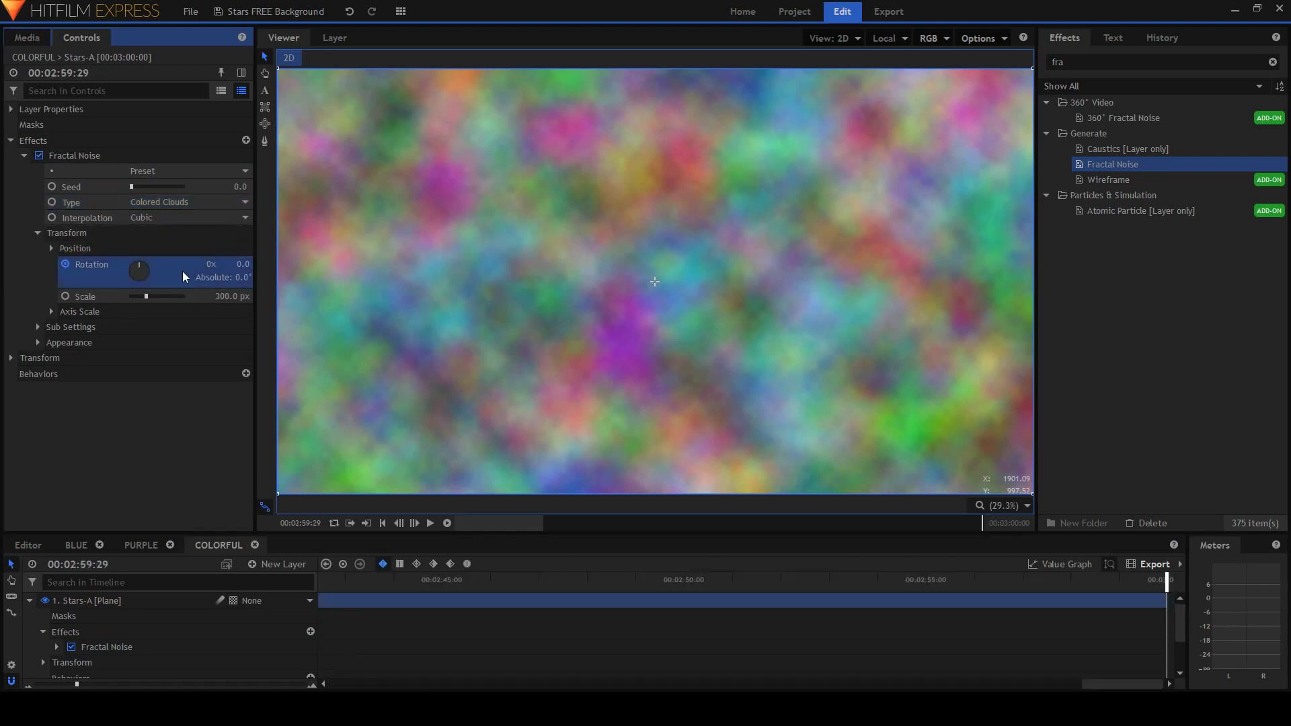
left_click(211, 264)
key("space")
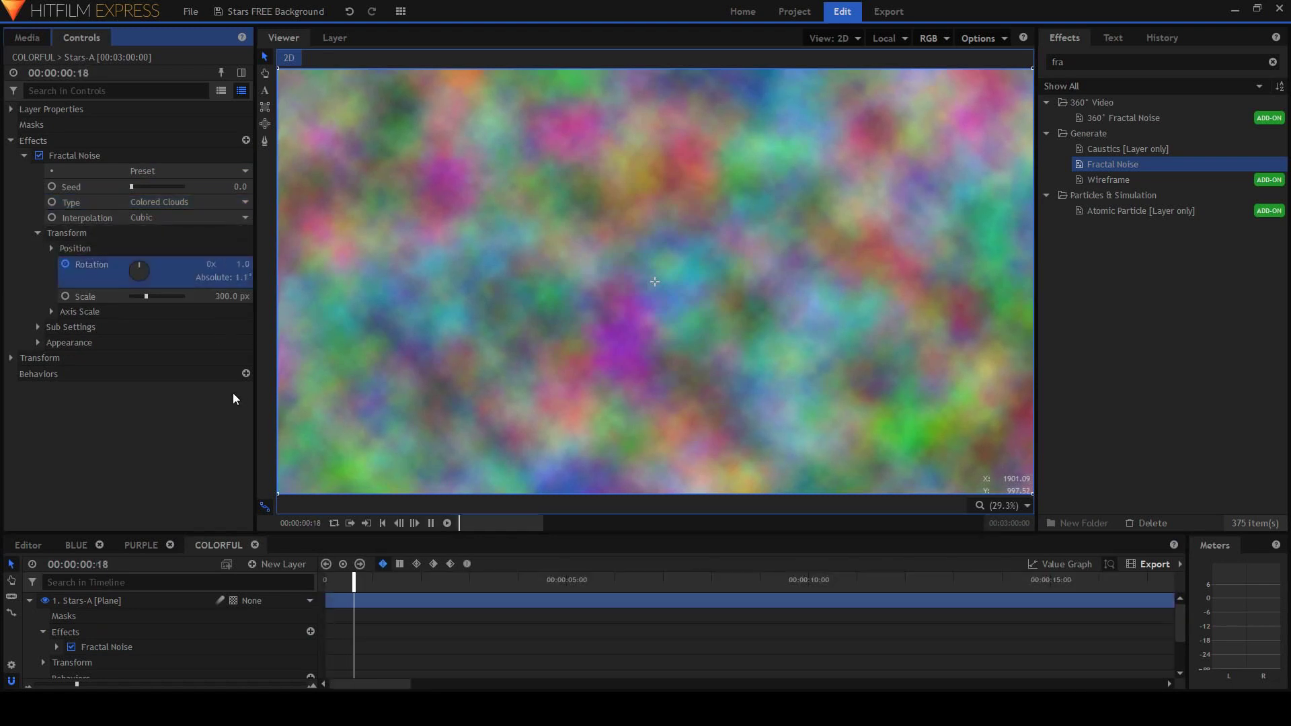
key("End")
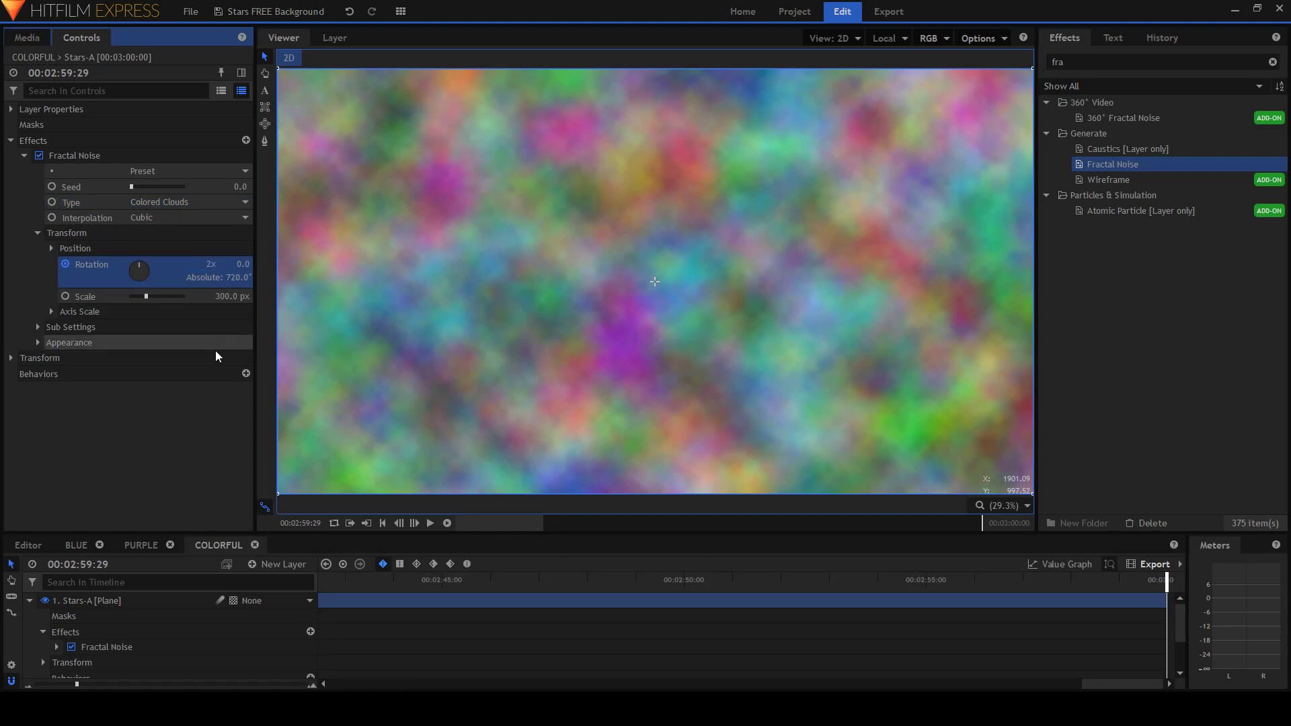
key("space")
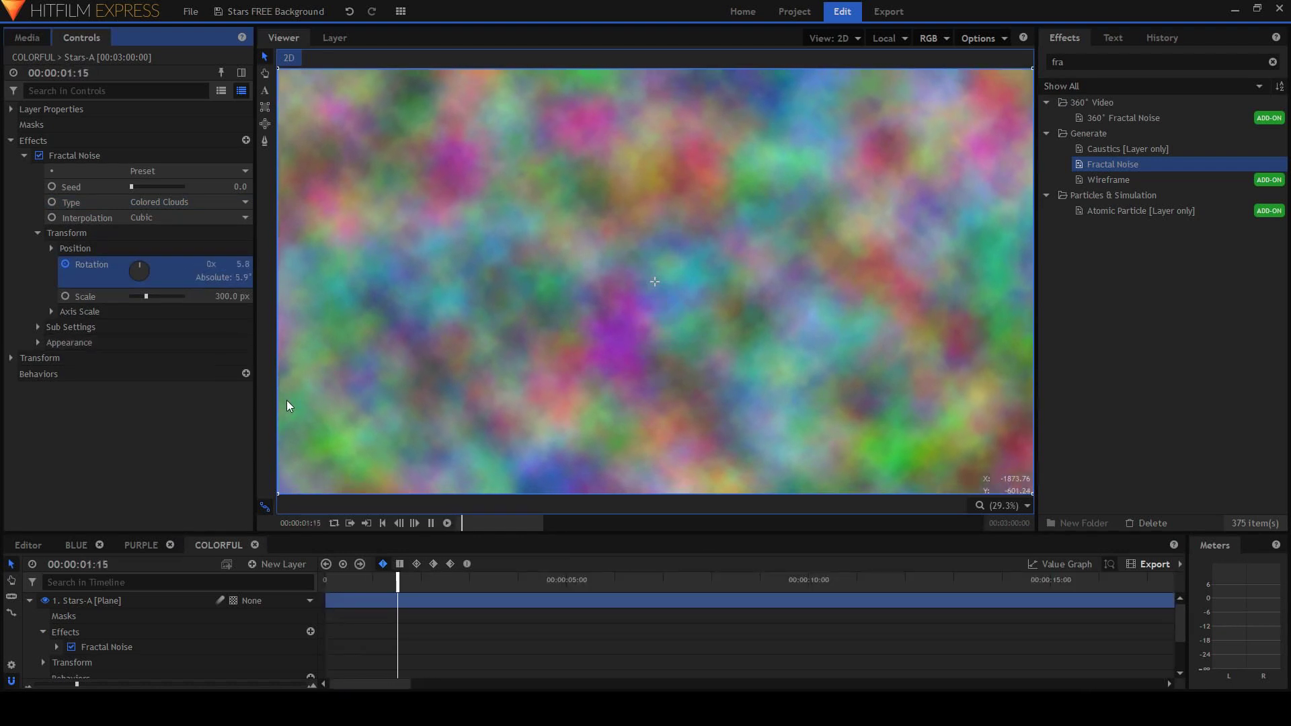
key("space")
- Collapse the clouds layer, hide the two lower Stars-A layers, and resume playback
left_click(29, 602)
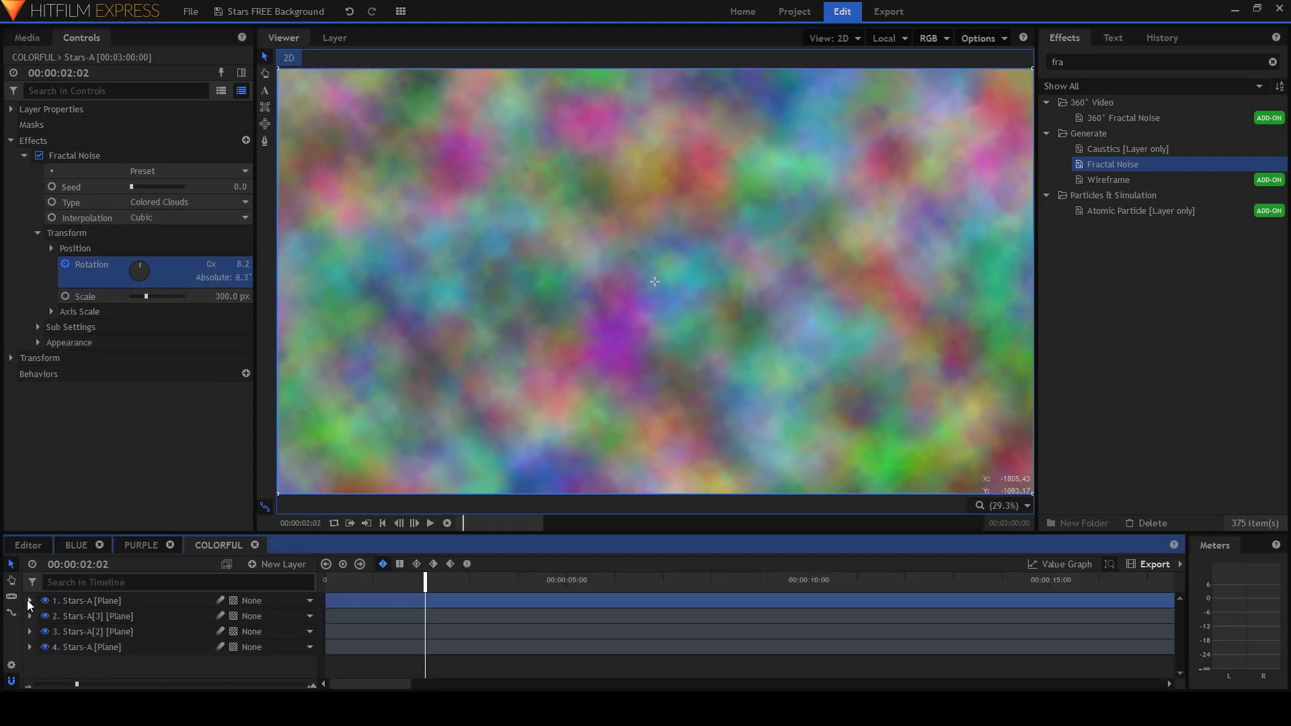
left_click(45, 633)
left_click(45, 646)
key("space")
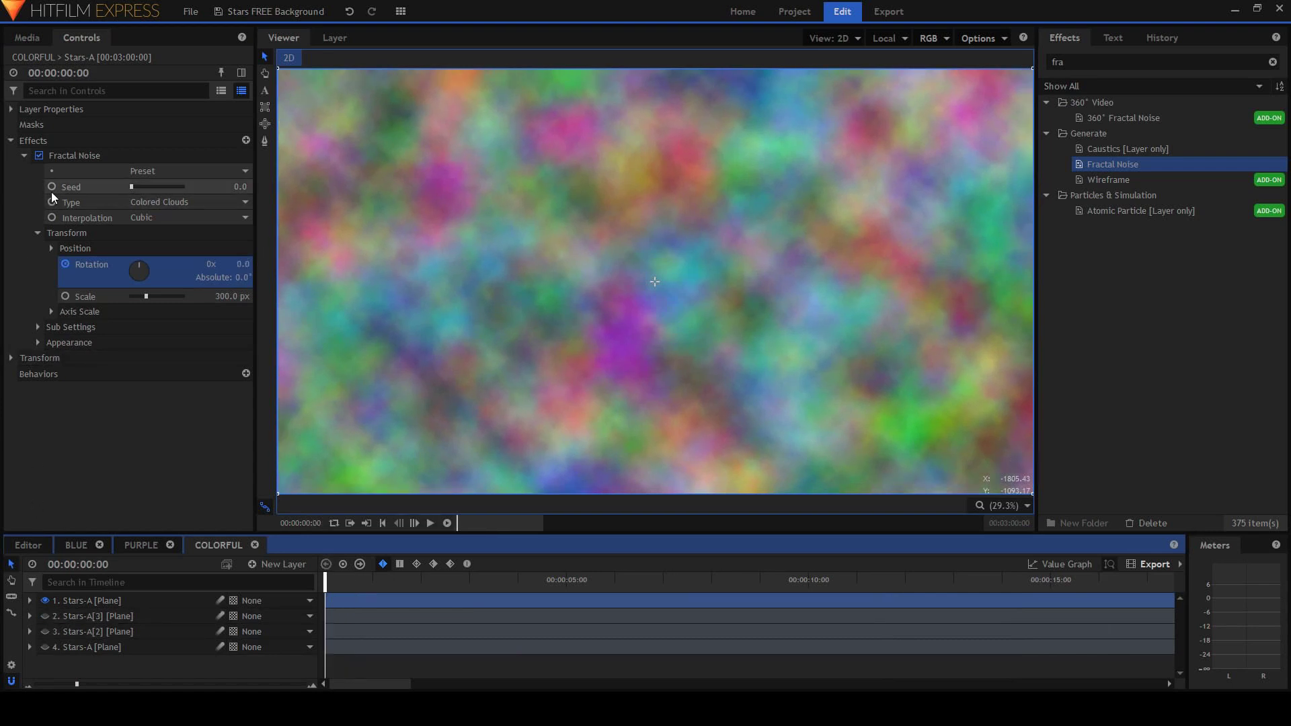
- Keyframe the Fractal Noise Seed from 0 at the start to 5 at the clip end, then preview
left_click(52, 187)
key("End")
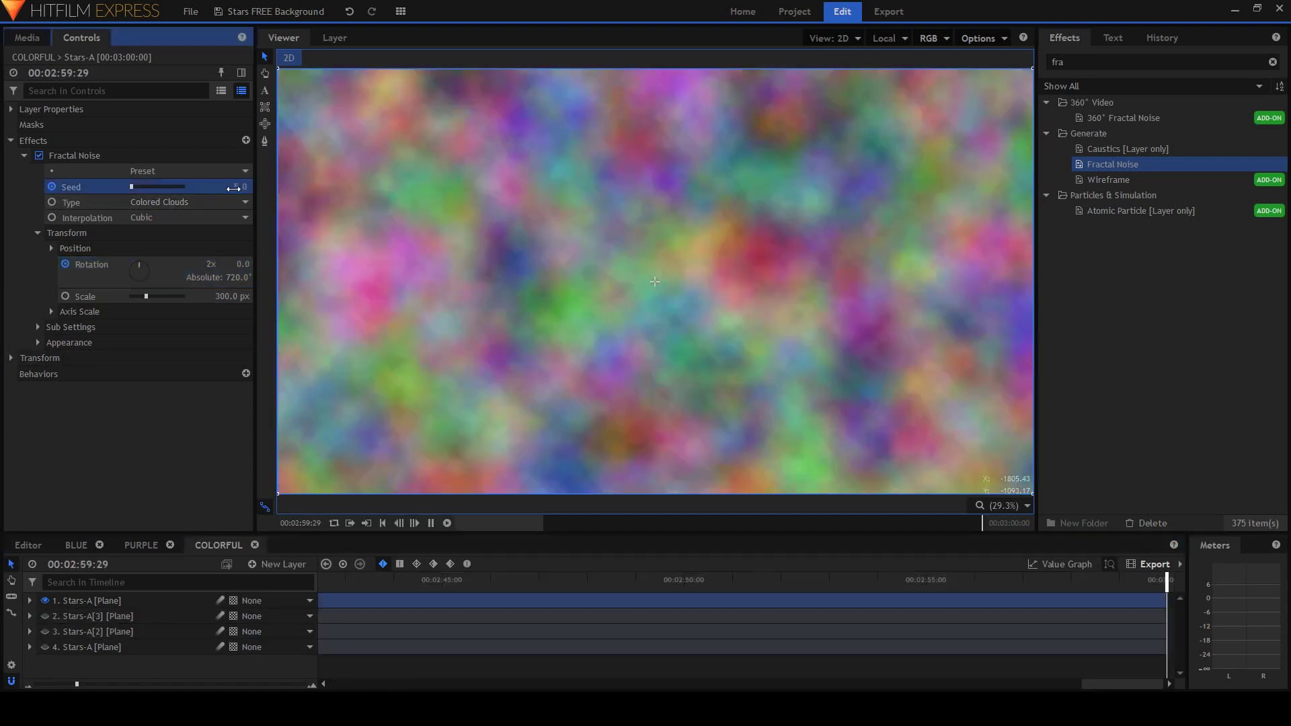
key("Home")
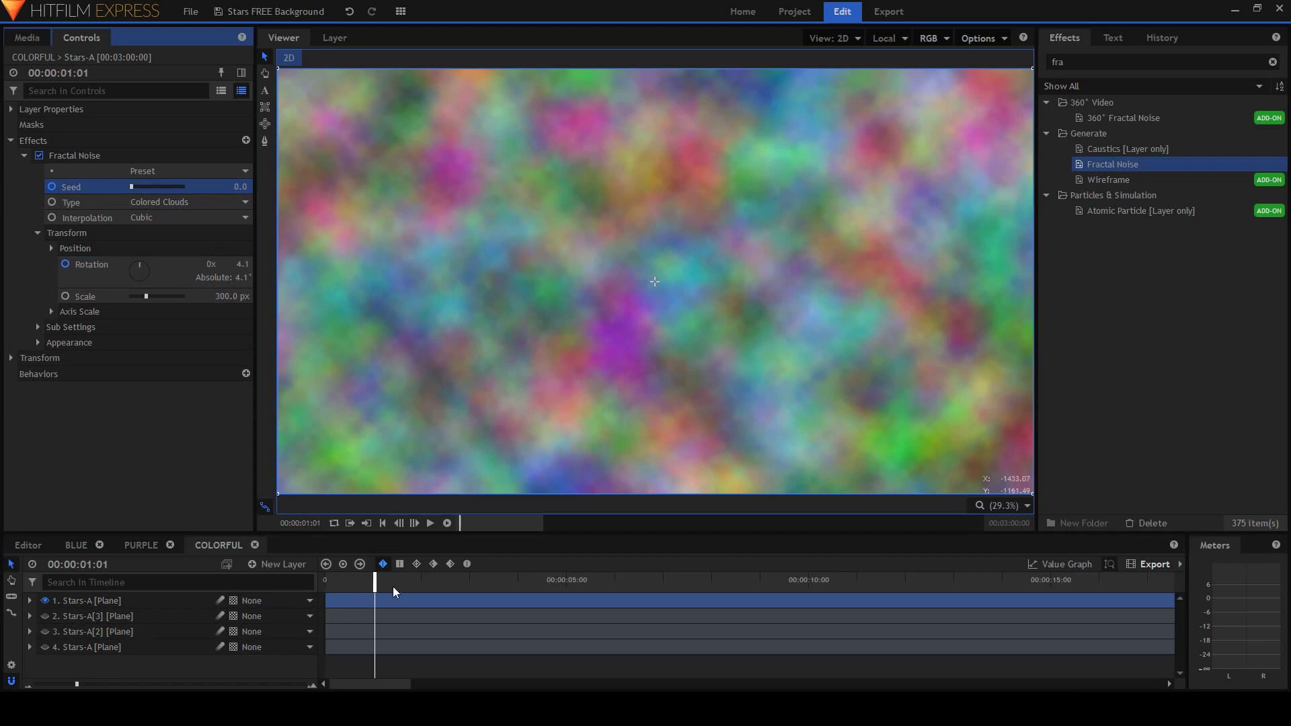
left_click_drag(376, 584, 1170, 584)
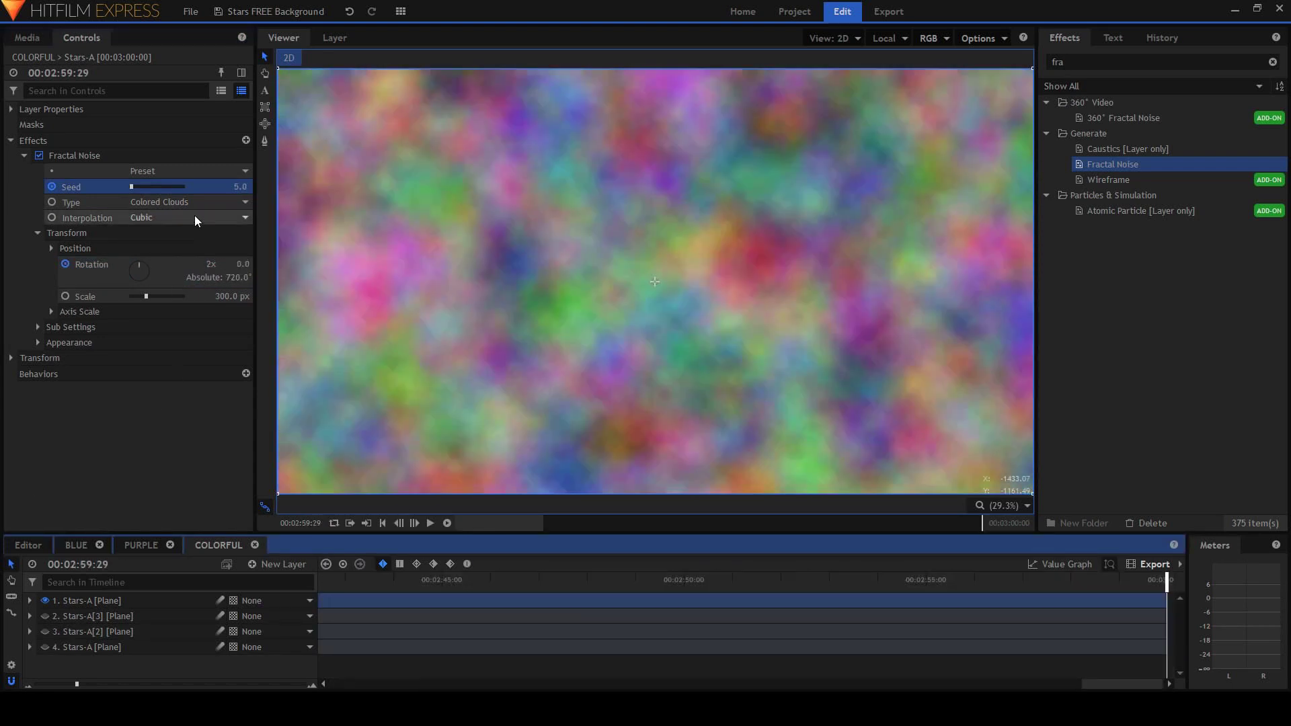
key("Home")
key("space")
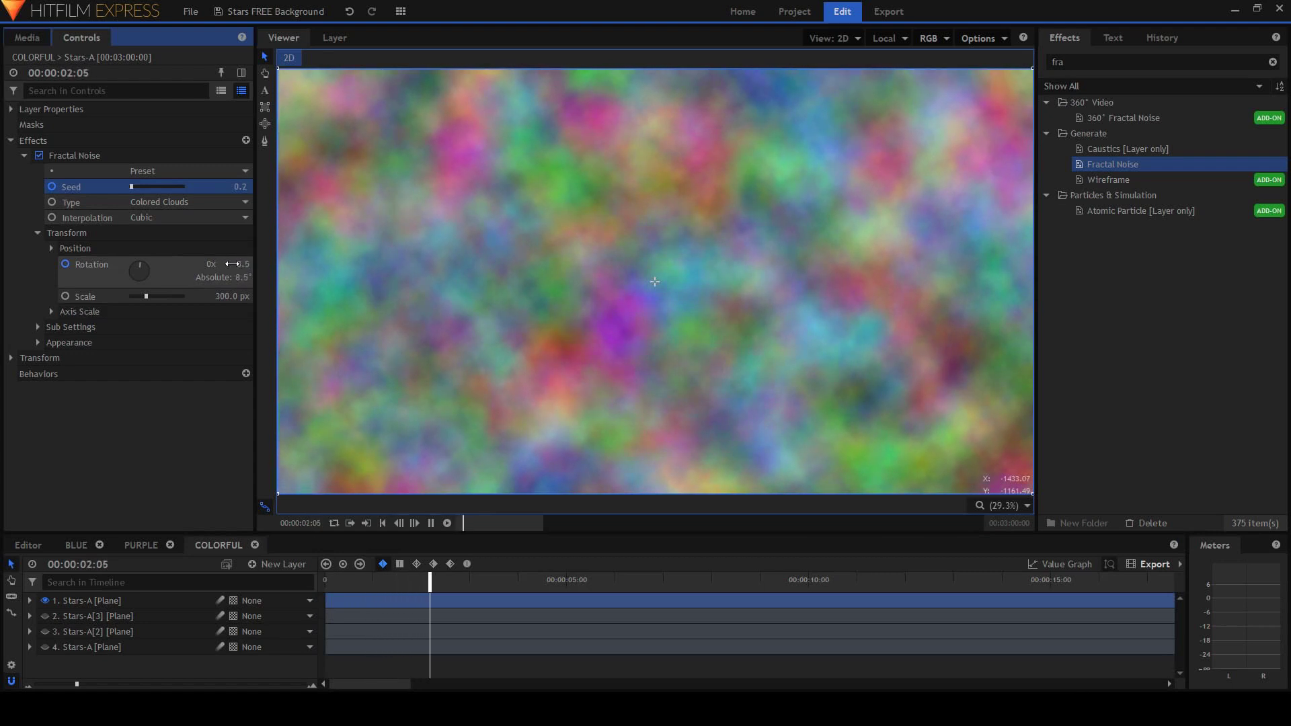
key("End")
key("Home")
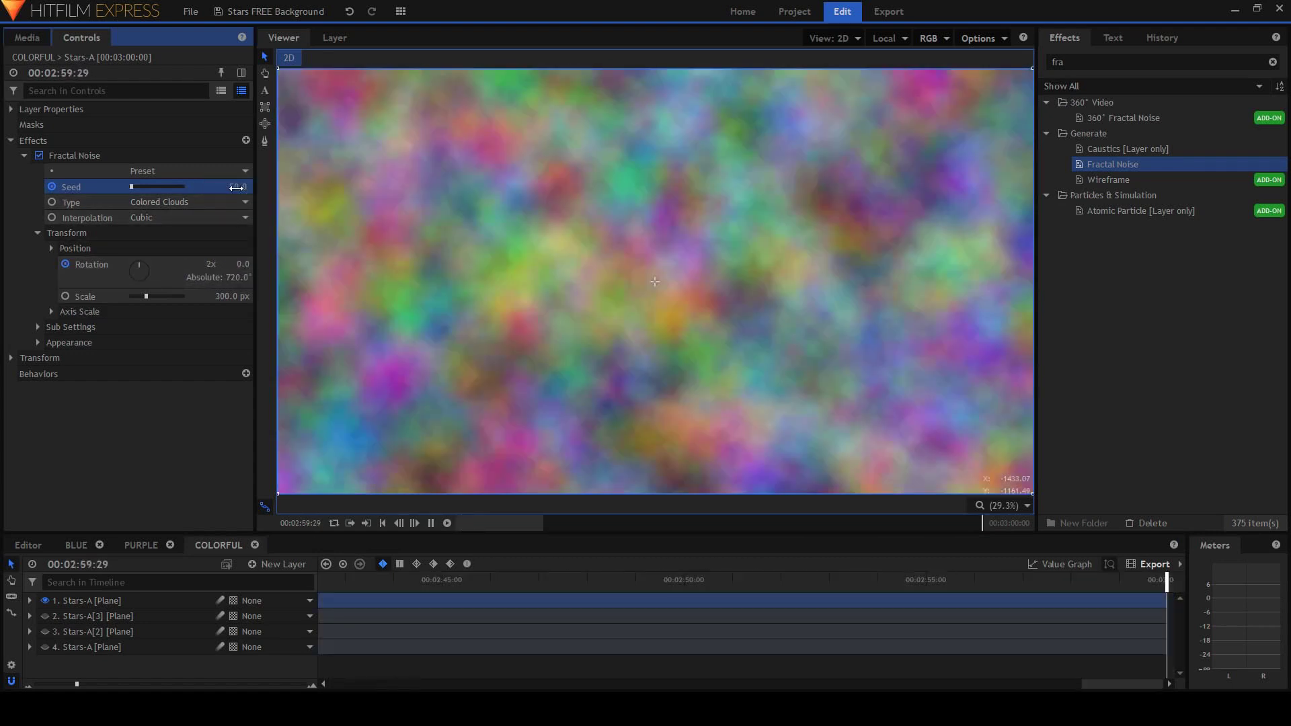
key("space")
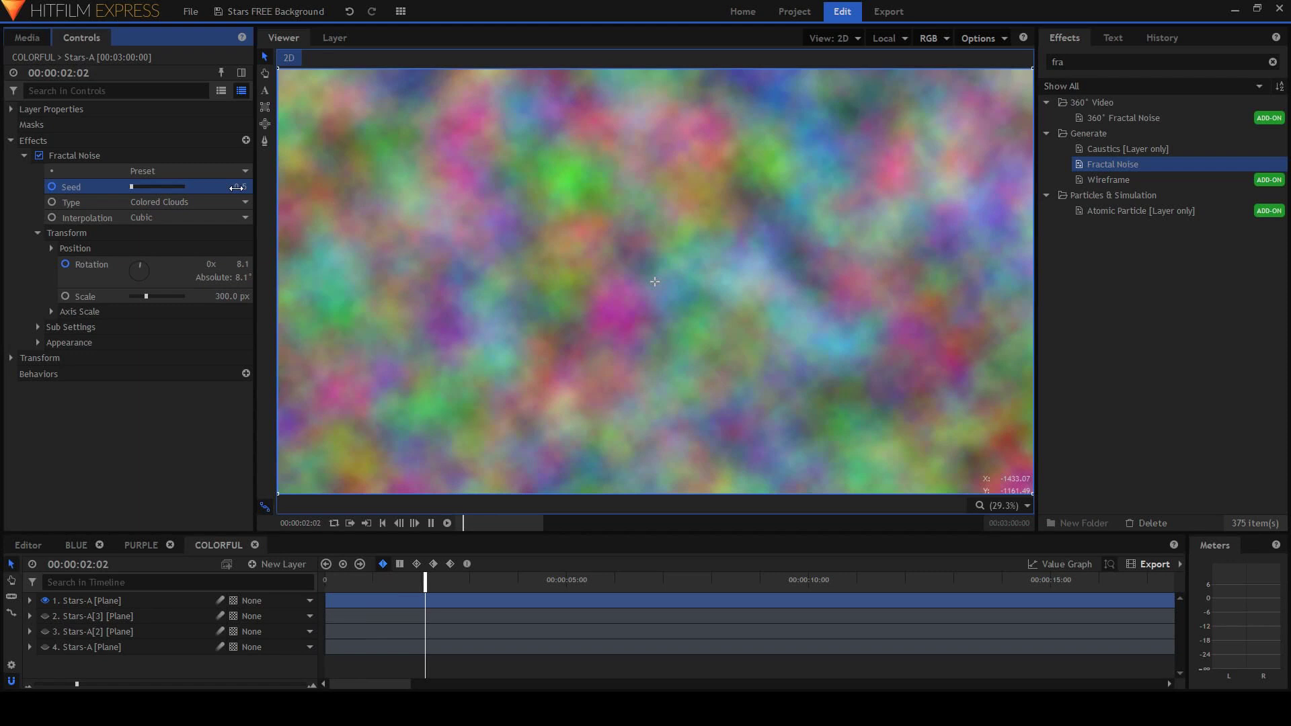
key("space")
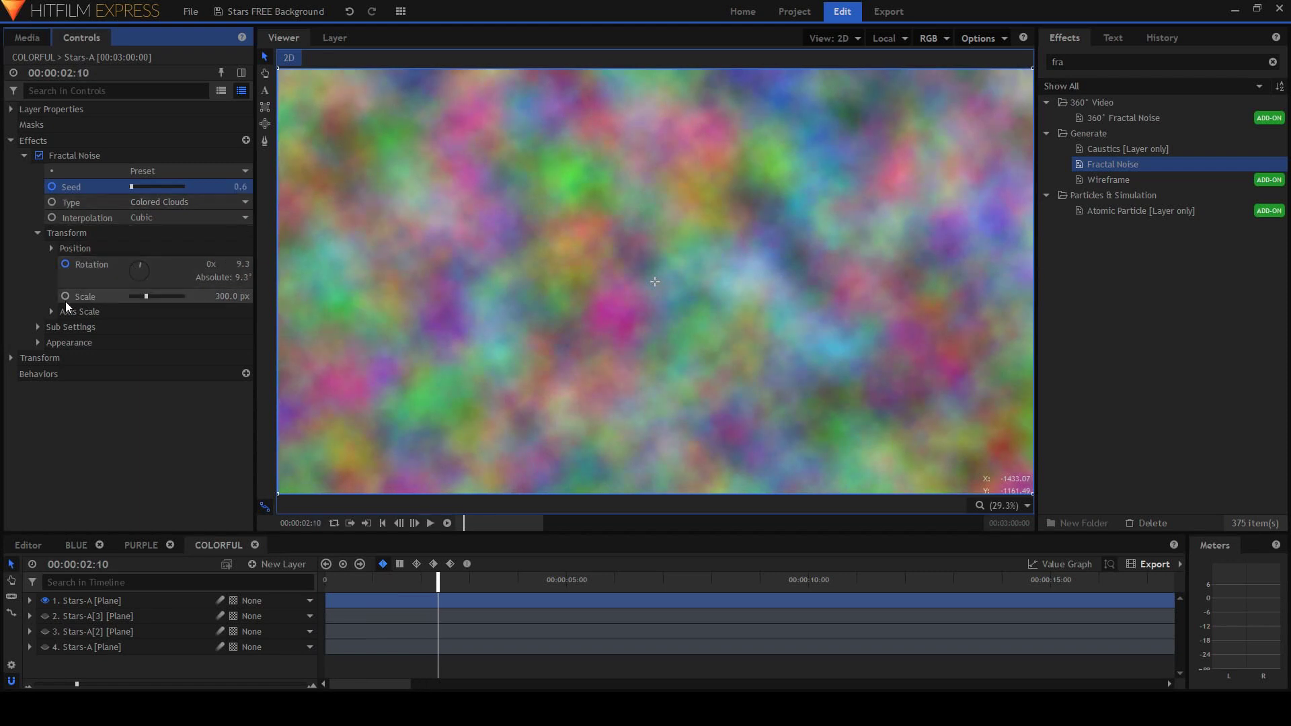
- Apply Hue Shift to the clouds plane, keyframe it from 0° to 360°, and preview
left_click(1110, 62)
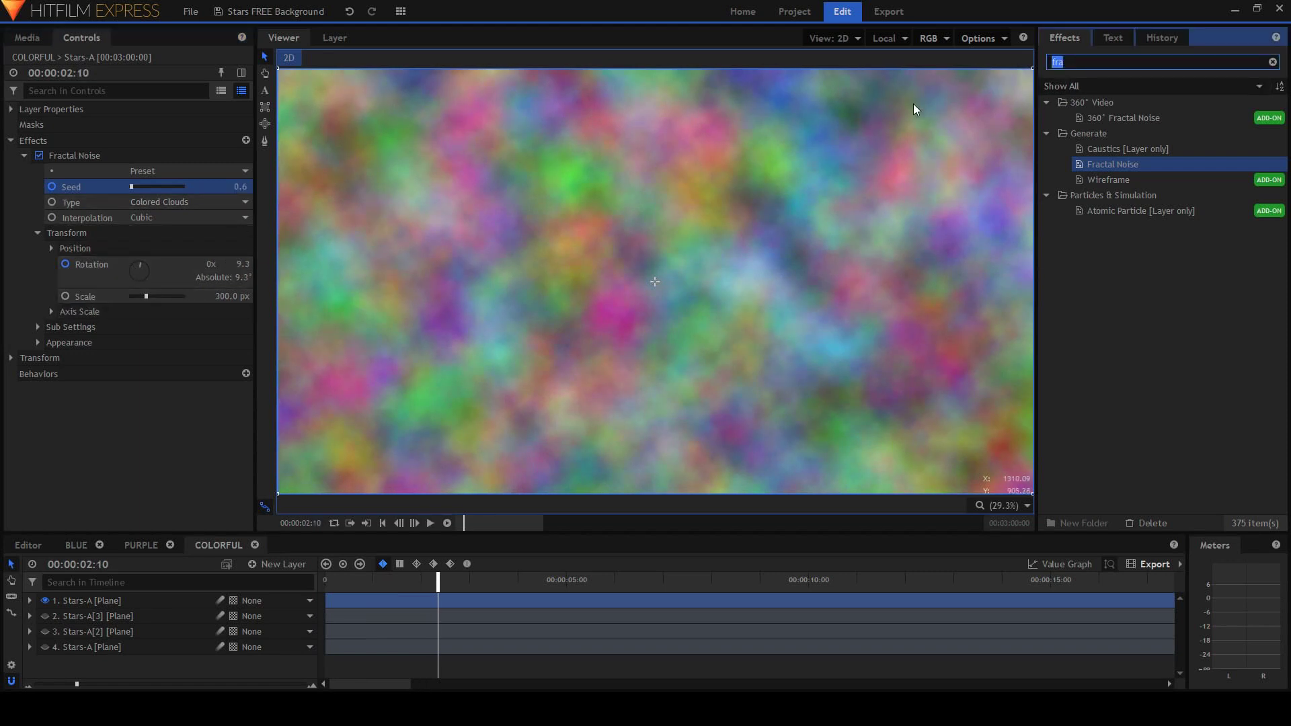
type("hue")
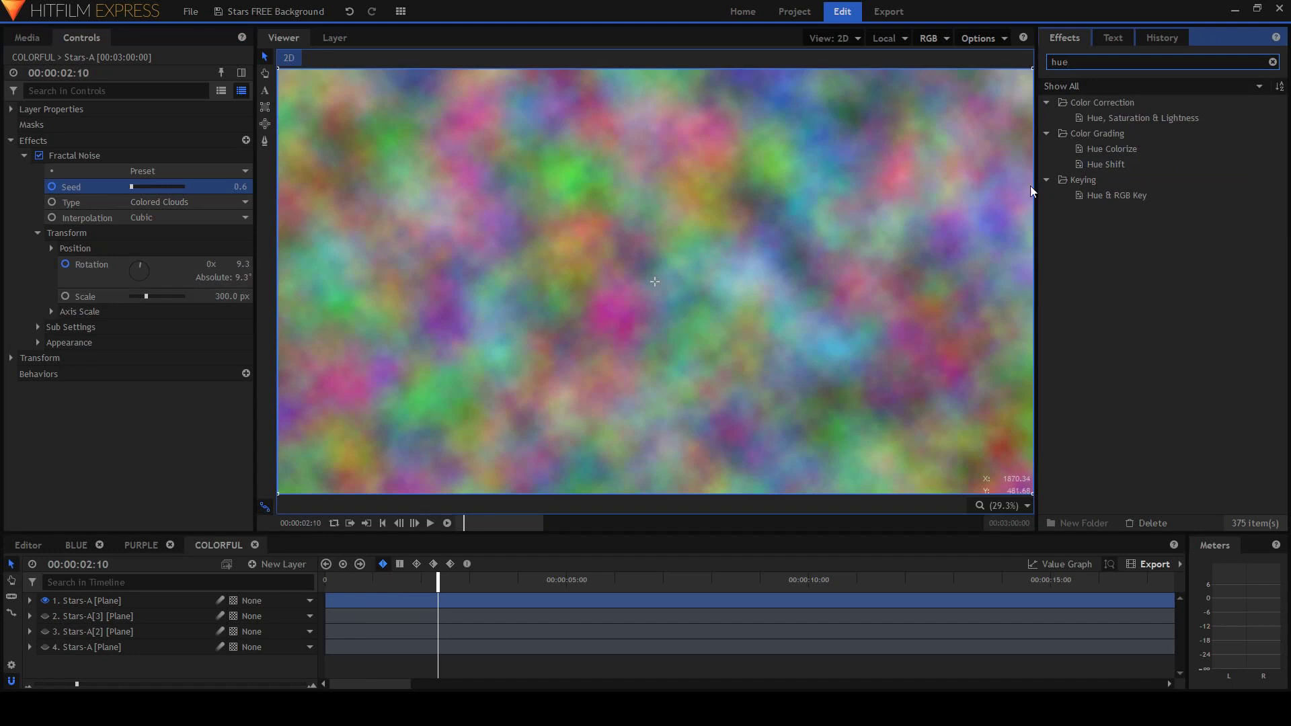
left_click_drag(141, 319, 50, 357)
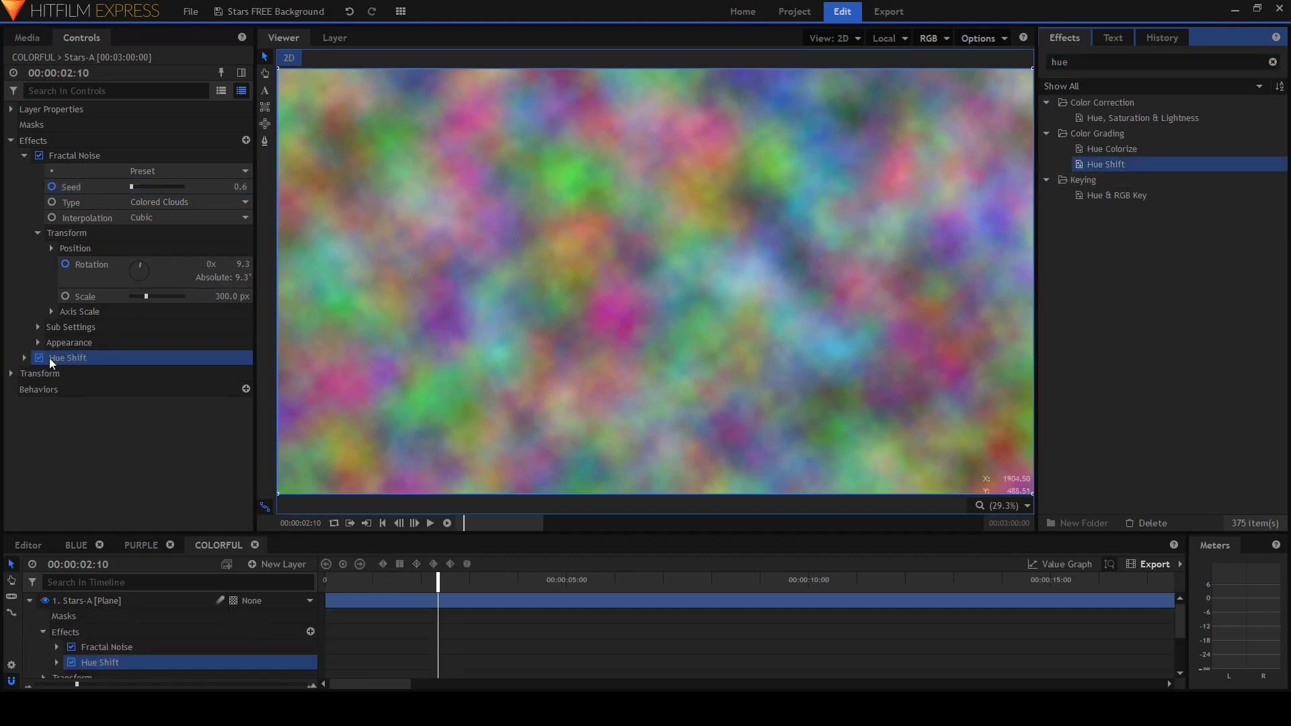
left_click(25, 358)
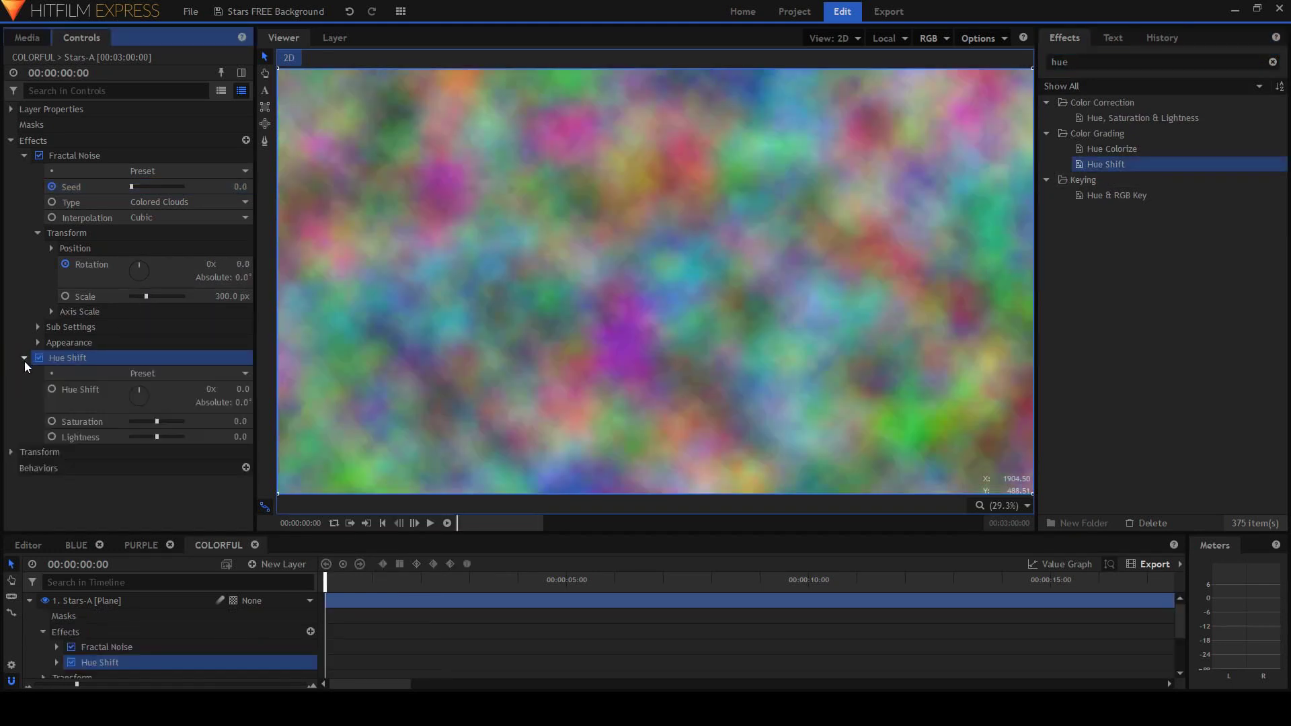
left_click(80, 390)
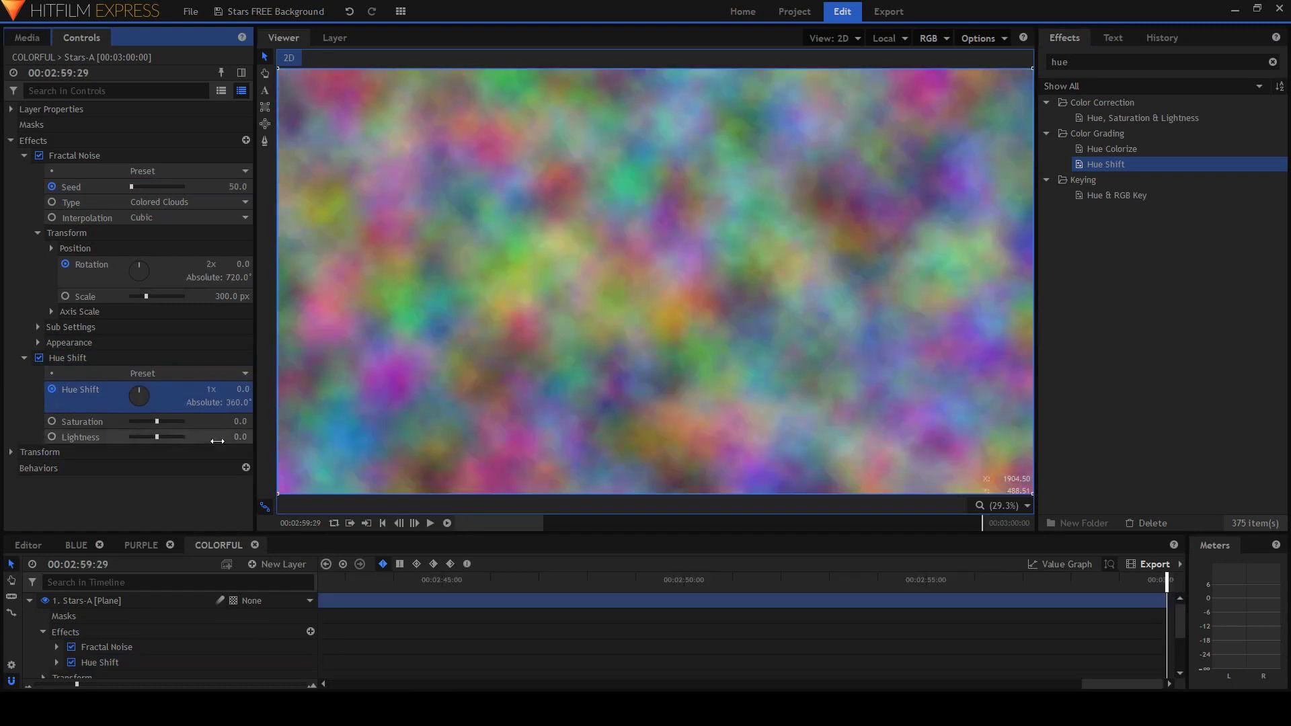
key("space")
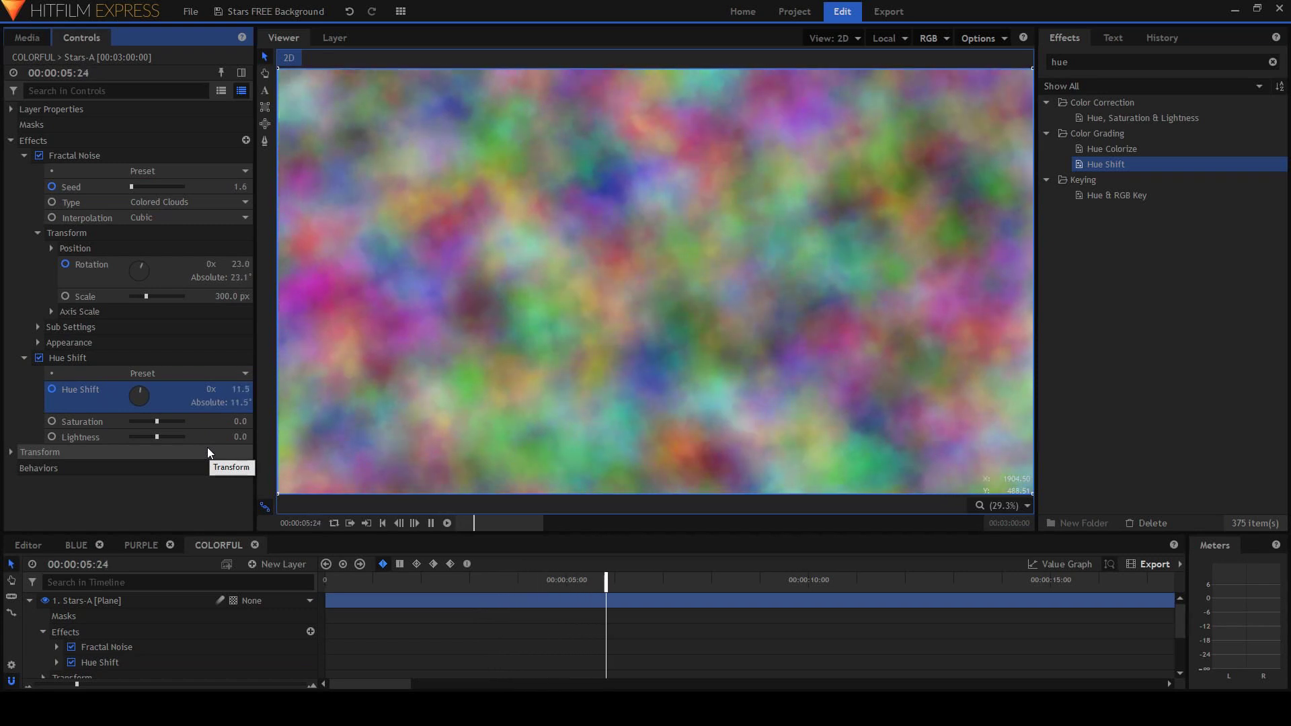
key("space")
key("Home")
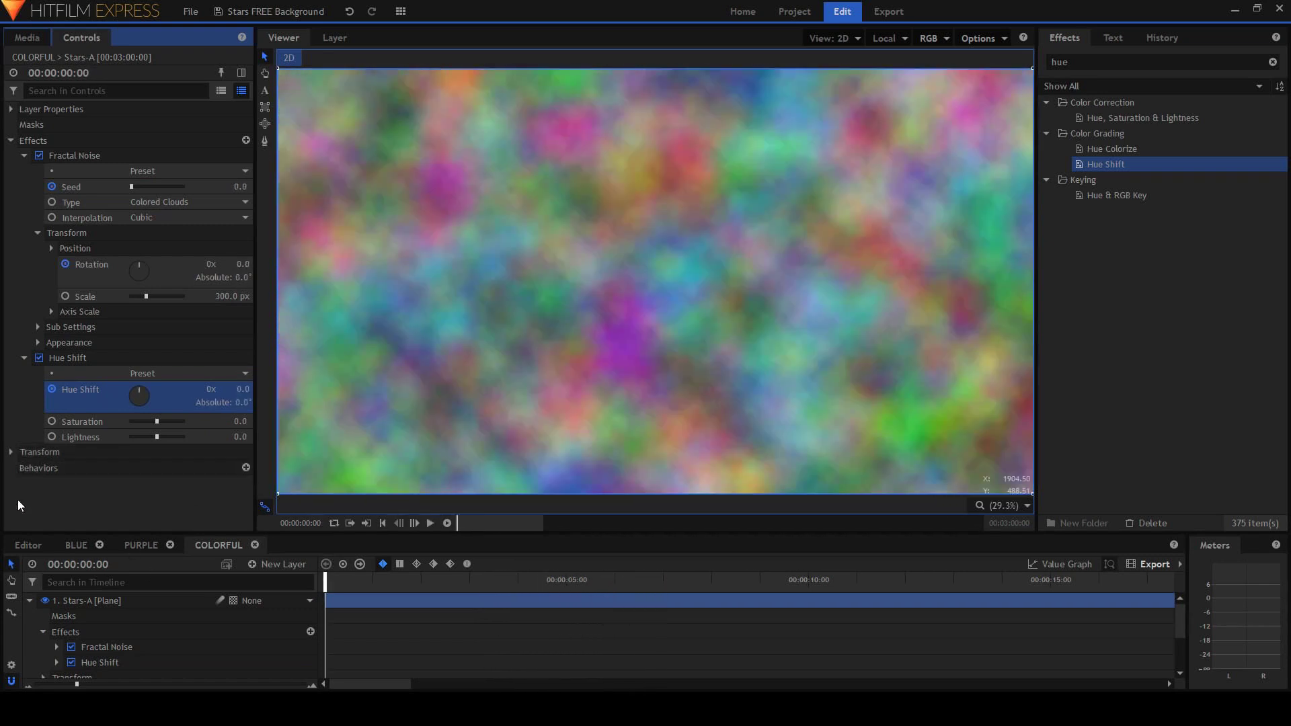
- Set the clouds layer's blend mode to Hue, turn the star layers back on, and play
left_click(29, 601)
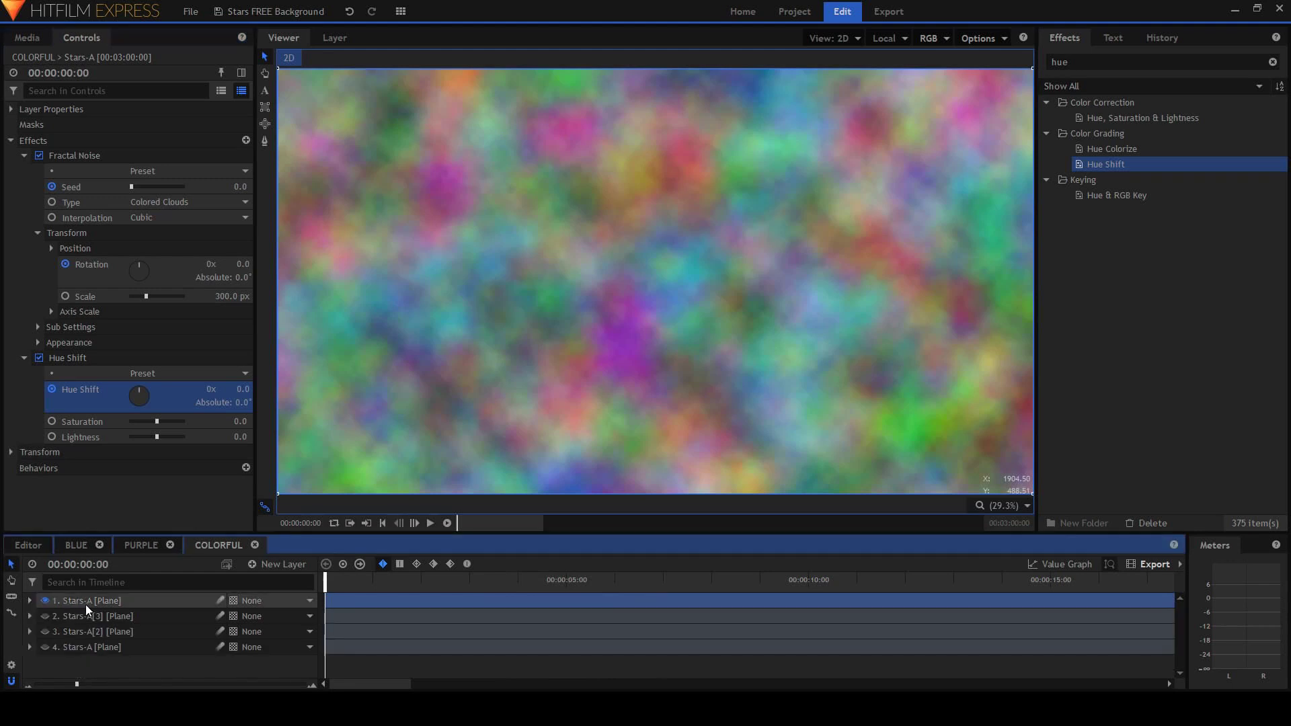
left_click(88, 604)
right_click(92, 603)
mouse_move(152, 206)
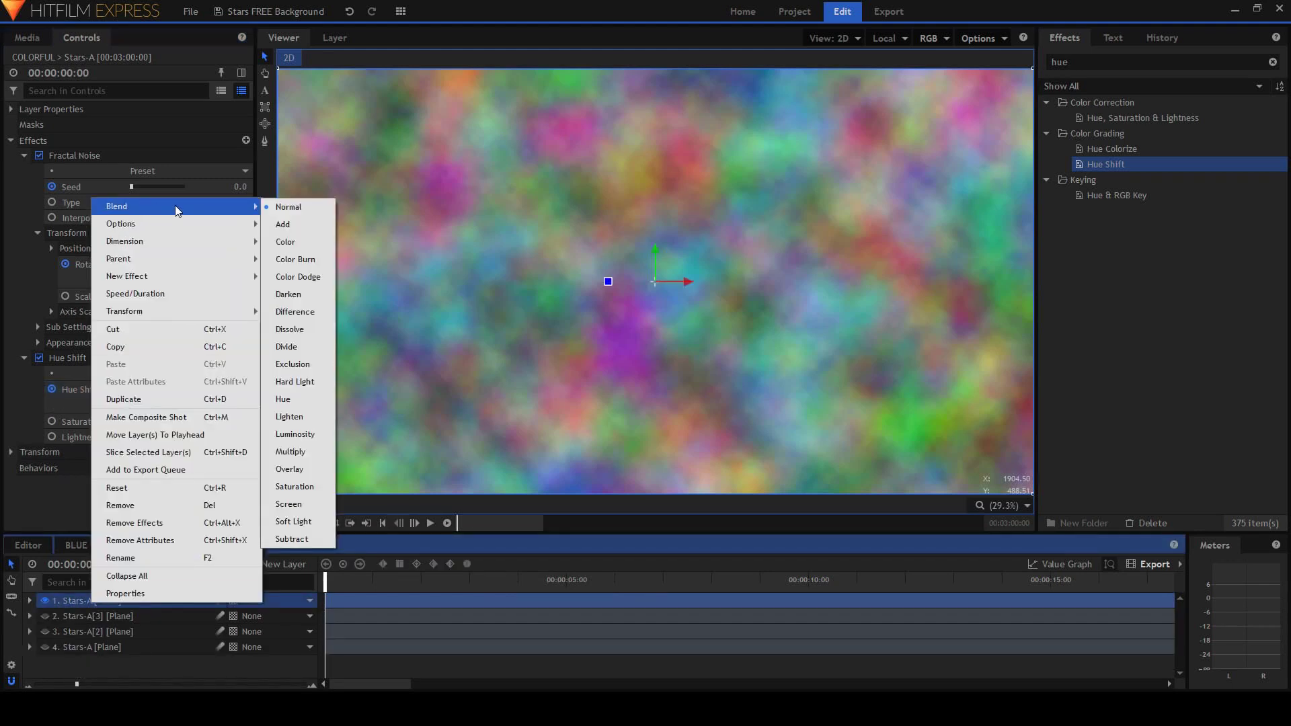
left_click(296, 397)
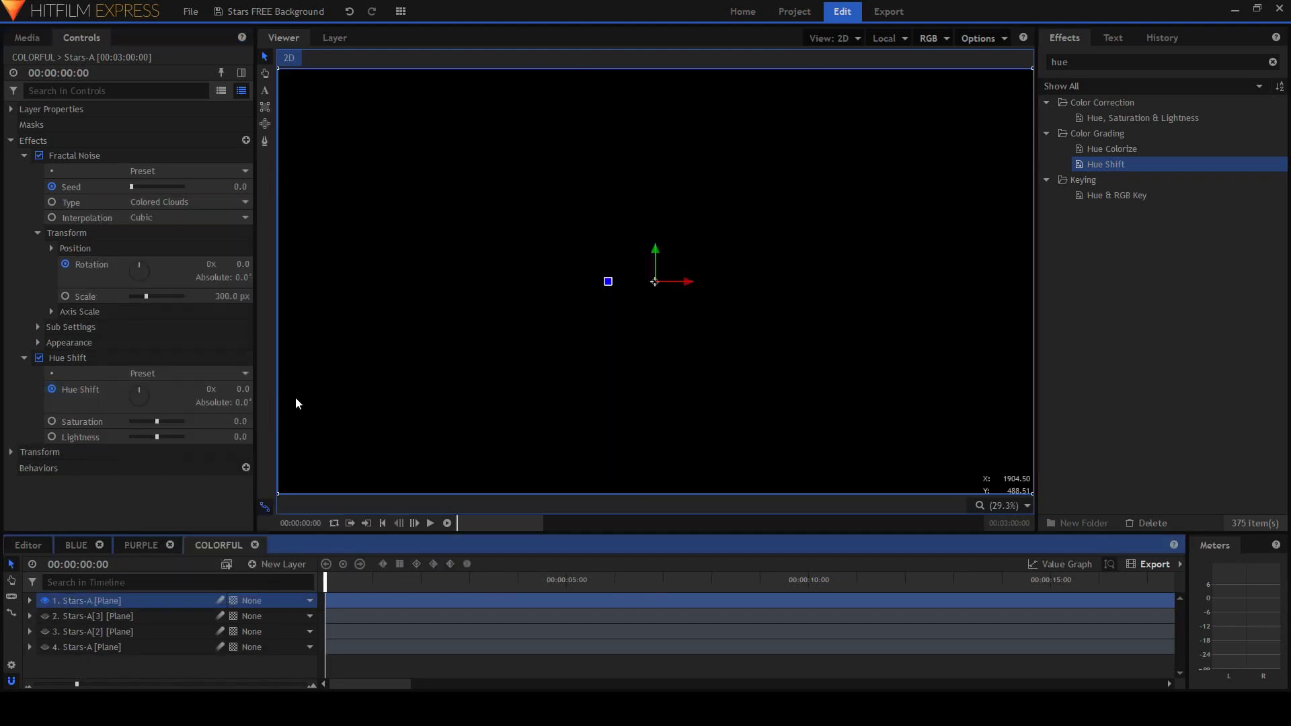
left_click(44, 617)
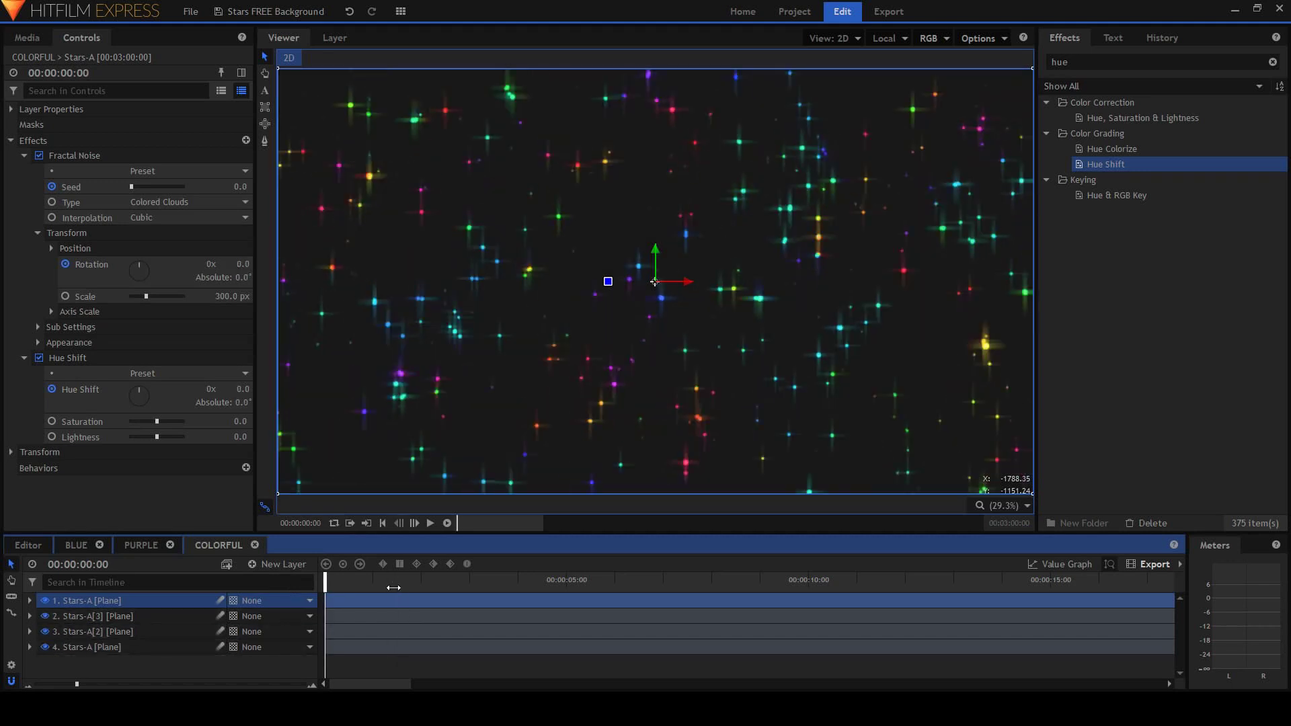
key("space")
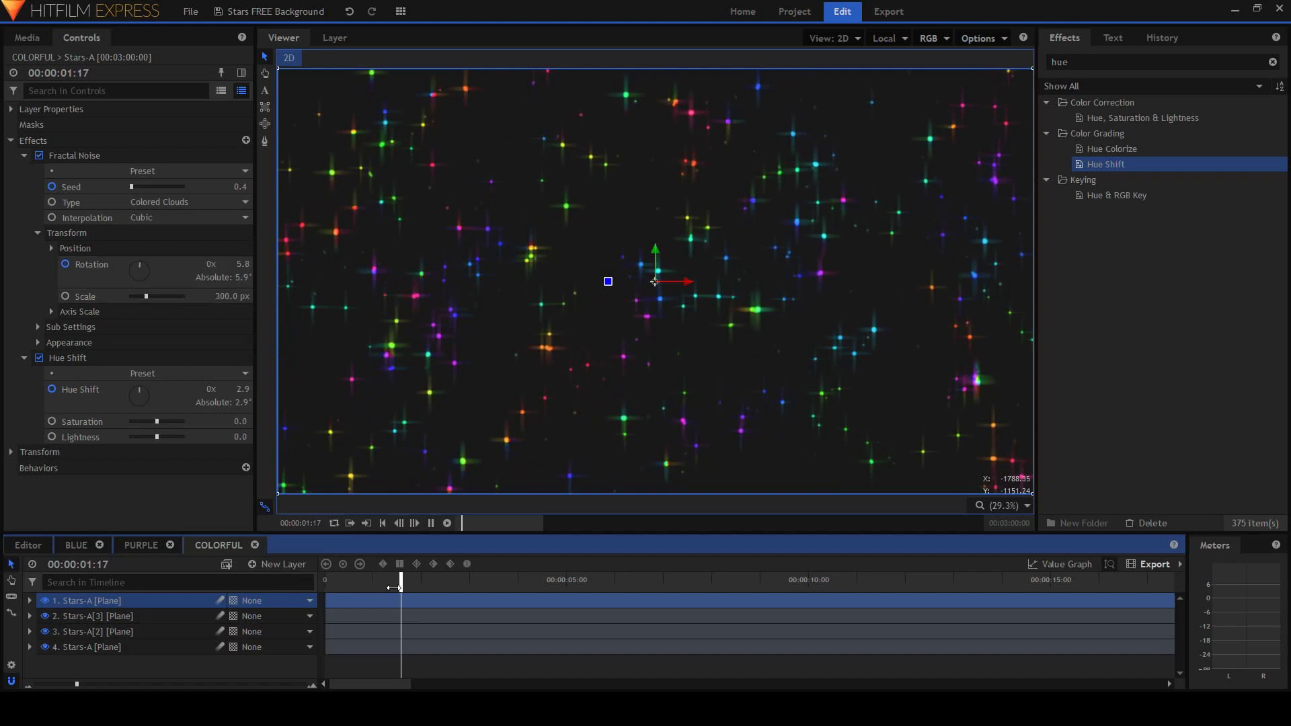